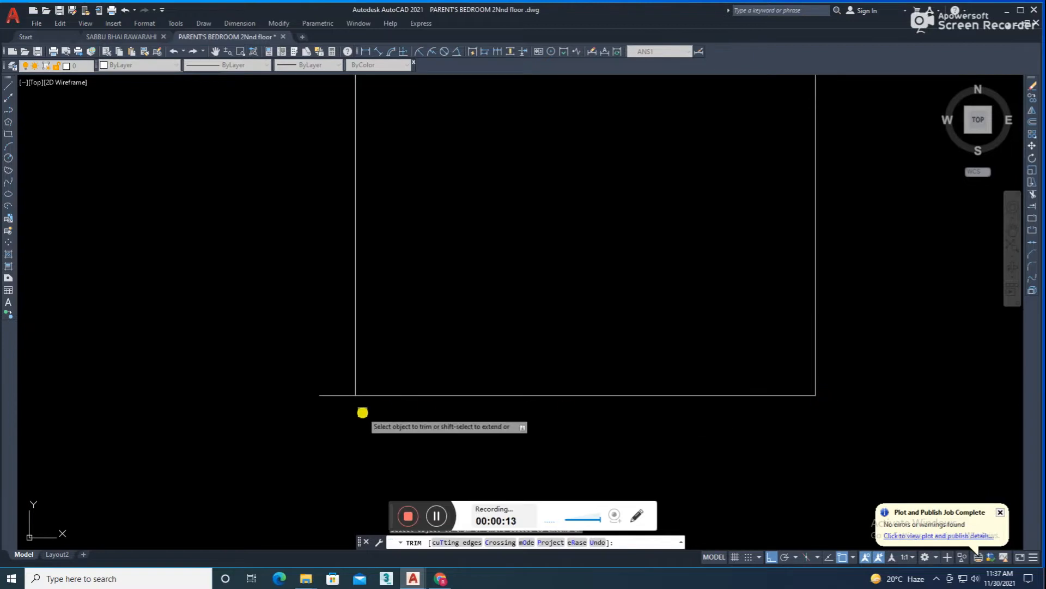
# Step: Trim the overhang at the outline's lower-left corner and offset the bottom line upward to form a low strip
pyautogui.scroll(-2, 352, 398)
pyautogui.press('Return')
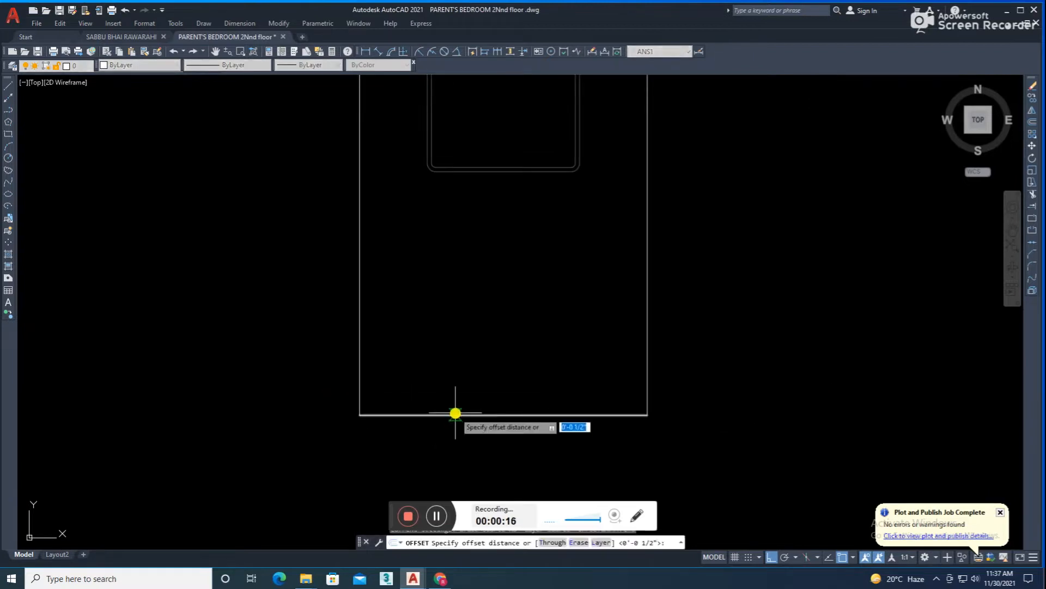
pyautogui.click(454, 414)
pyautogui.click(464, 370)
pyautogui.press('Return')
# Step: Offset the outline's bottom line 3' upward to add a second horizontal line
pyautogui.press('Return')
pyautogui.write("3'")
pyautogui.press('Return')
pyautogui.click(479, 415)
pyautogui.click(507, 348)
# Step: Move the upper of the two offset lines slightly upward
pyautogui.click(512, 339)
pyautogui.press('m')
pyautogui.press('Return')
pyautogui.click(744, 356)
pyautogui.click(744, 347)
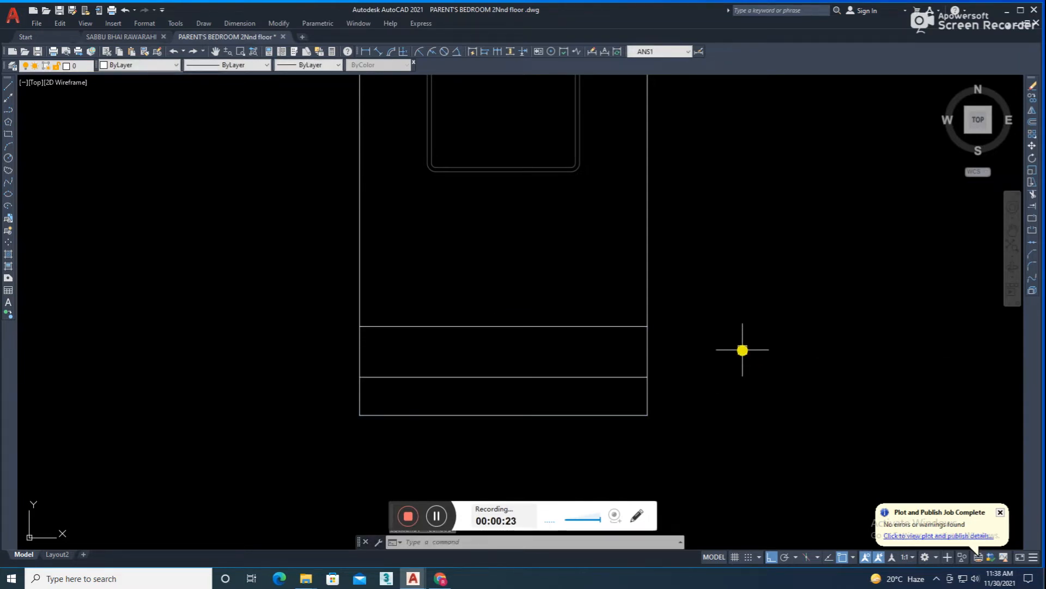
# Step: Draw two vertical lines from the bed's side edges straight down to the outline's bottom line
pyautogui.scroll(-2, 668, 305)
pyautogui.scroll(2, 658, 269)
pyautogui.press('l')
pyautogui.press('Return')
pyautogui.click(630, 202)
pyautogui.click(634, 463)
pyautogui.press('Return')
pyautogui.press('Return')
pyautogui.click(477, 203)
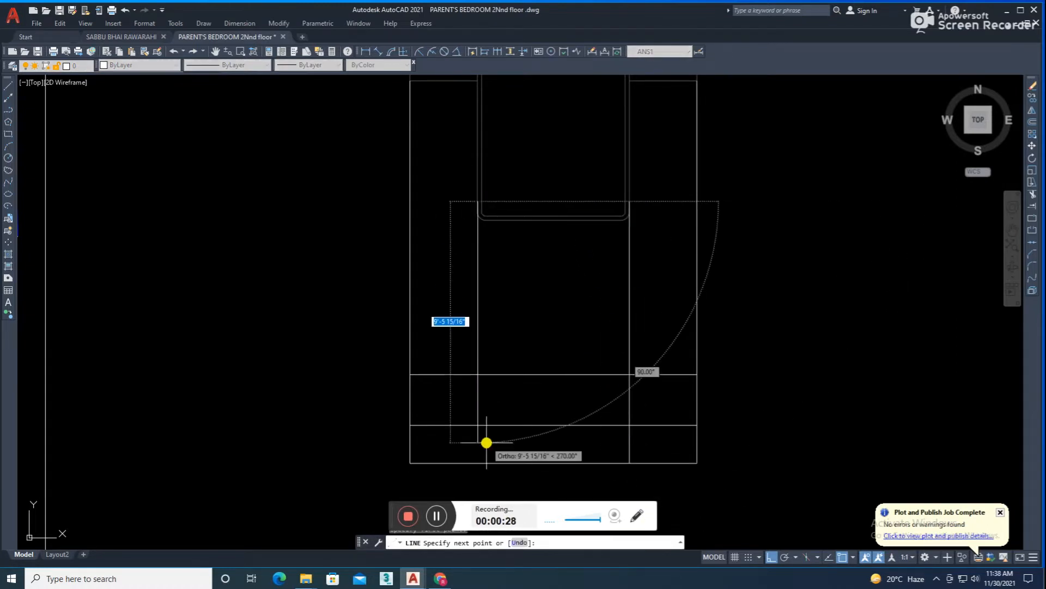
pyautogui.click(479, 464)
pyautogui.press('Return')
# Step: Trim the upper horizontal line outside the two verticals, and the verticals above it, to leave a central rectangle
pyautogui.write('tr')
pyautogui.press('Return')
pyautogui.click(451, 375)
pyautogui.click(629, 362)
pyautogui.click(445, 346)
pyautogui.click(564, 327)
pyautogui.press('Escape')
# Step: Delete the leftover vertical line pieces beside the lower end of the bed
pyautogui.click(462, 194)
pyautogui.click(483, 216)
pyautogui.press('Delete')
pyautogui.scroll(2, 658, 187)
pyautogui.click(551, 186)
pyautogui.click(619, 257)
pyautogui.press('Delete')
# Step: Stretch the lower part of the outline, including the strip and central rectangle, upward toward the bed
pyautogui.scroll(-3, 622, 260)
pyautogui.click(706, 322)
pyautogui.click(420, 481)
pyautogui.write('s')
pyautogui.press('Return')
pyautogui.click(799, 389)
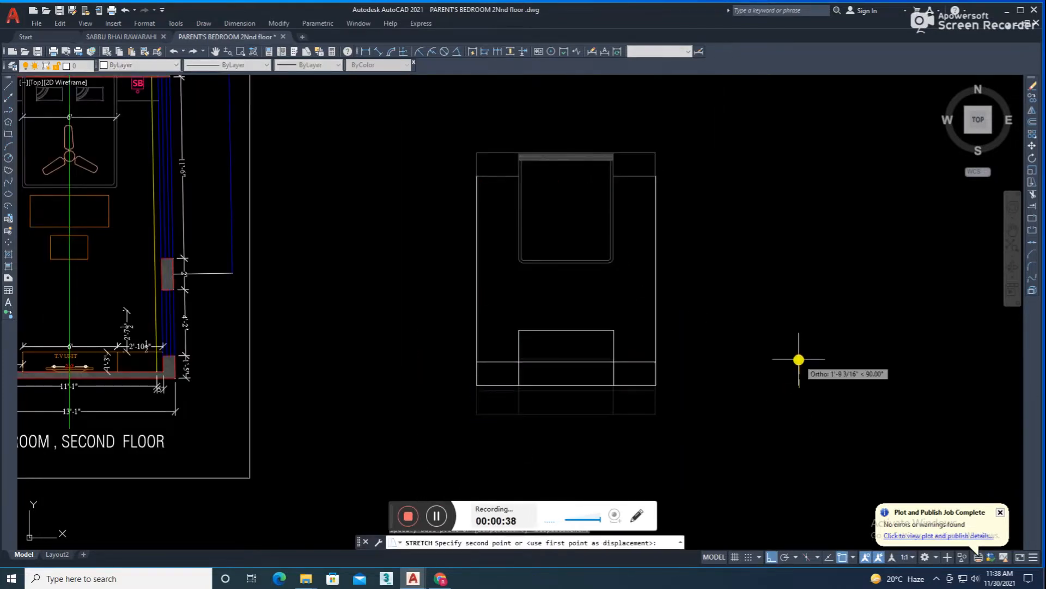
pyautogui.click(799, 352)
# Step: Trim away both outer side lines above the low strip
pyautogui.scroll(3, 643, 365)
pyautogui.write('tr')
pyautogui.press('Return')
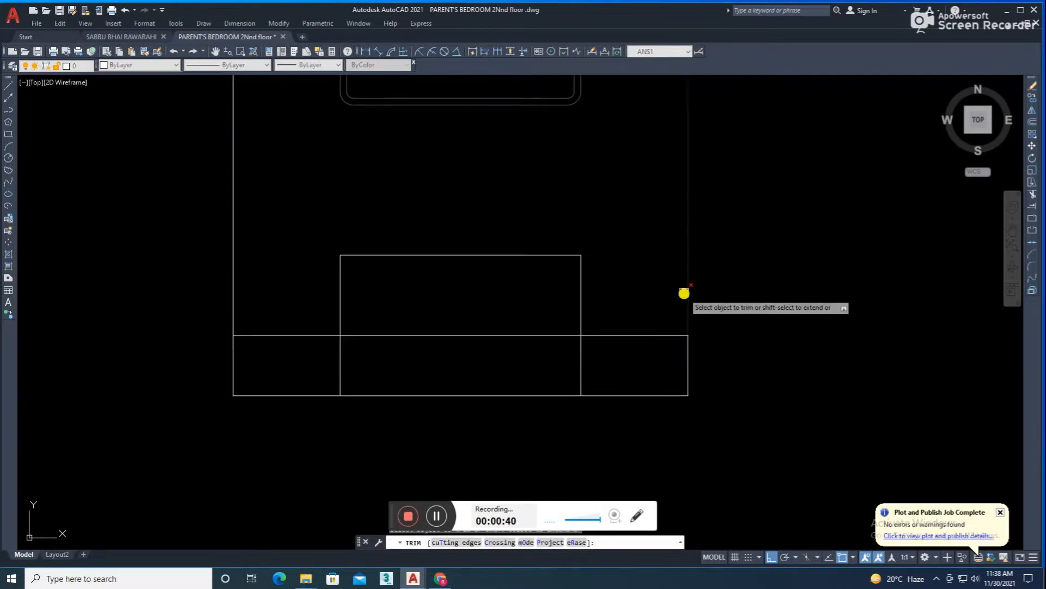
pyautogui.click(234, 275)
pyautogui.press('Escape')
# Step: Offset all four sides of the strip's left compartment inward by the same distance
pyautogui.scroll(-5, 336, 404)
pyautogui.scroll(10, 284, 475)
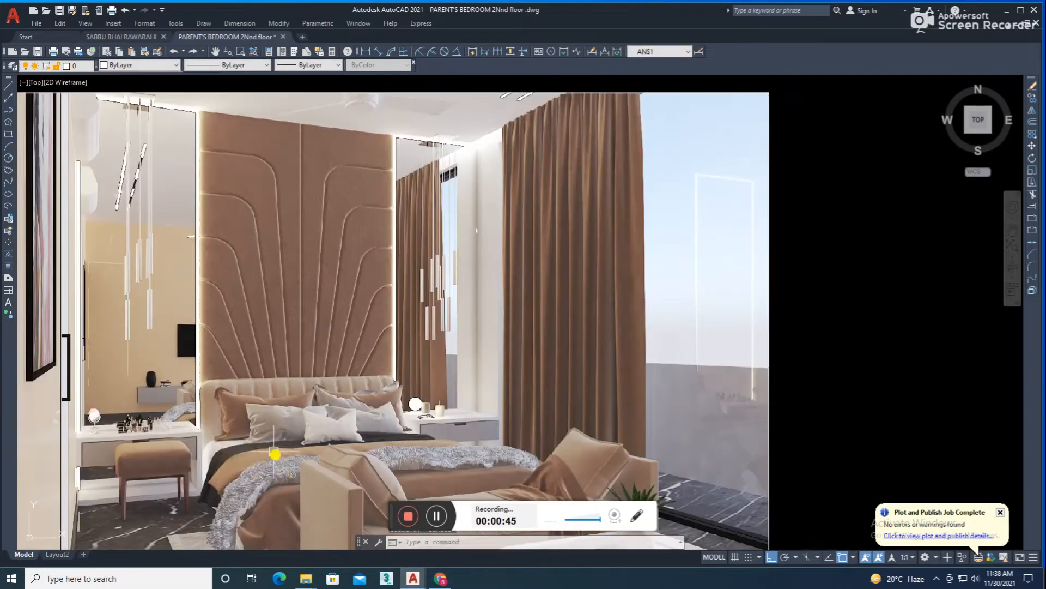
pyautogui.scroll(-5, 276, 454)
pyautogui.scroll(6, 420, 357)
pyautogui.write('o')
pyautogui.press('Return')
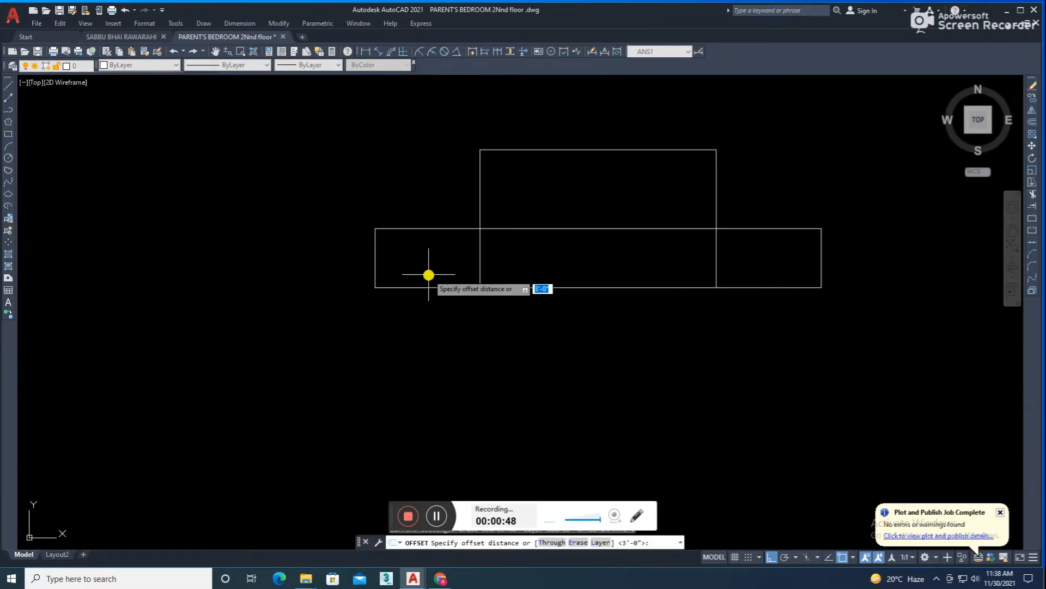
pyautogui.write('4')
pyautogui.press('Return')
pyautogui.click(435, 288)
pyautogui.click(455, 253)
pyautogui.scroll(2, 470, 256)
pyautogui.click(497, 249)
pyautogui.click(451, 224)
pyautogui.click(312, 185)
pyautogui.click(311, 241)
pyautogui.click(229, 232)
pyautogui.click(270, 230)
pyautogui.press('Escape')
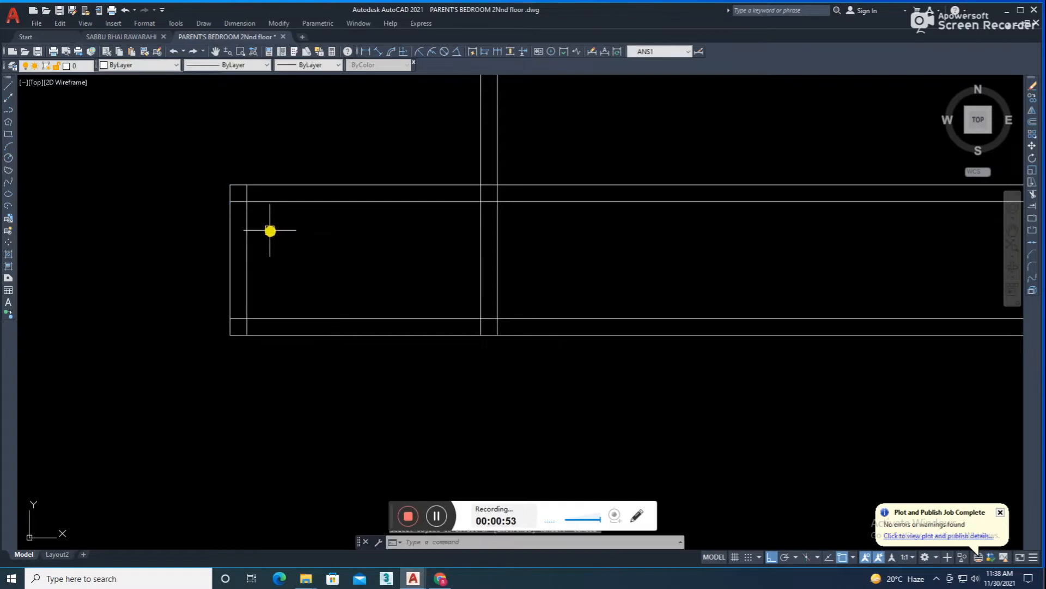
# Step: Fillet the upper-left corner of the inner offset lines, deleting the leftover piece and redoing it as a sharp corner
pyautogui.write('f')
pyautogui.click(247, 224)
pyautogui.click(305, 201)
pyautogui.click(354, 203)
pyautogui.press('Escape')
pyautogui.click(222, 190)
pyautogui.scroll(5, 248, 202)
pyautogui.click(334, 284)
pyautogui.press('Delete')
pyautogui.write('f r')
pyautogui.click(246, 278)
pyautogui.click(379, 200)
# Step: Fillet the remaining three corners of the inner offset lines into a closed, sharp-cornered rectangle
pyautogui.press('space')
pyautogui.click(506, 200)
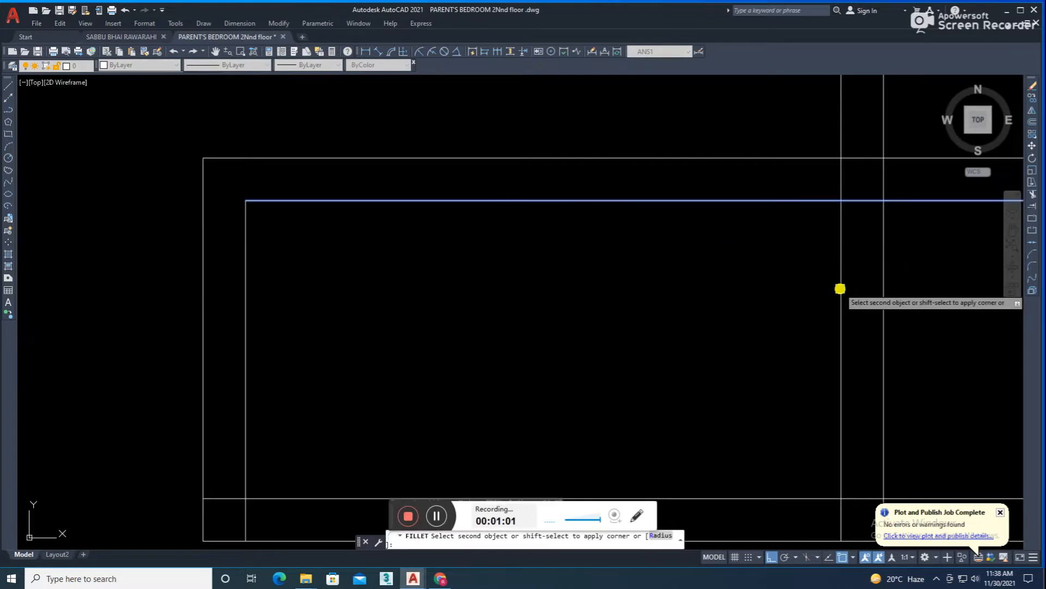
pyautogui.click(839, 288)
pyautogui.press('space')
pyautogui.click(841, 369)
pyautogui.moveTo(776, 457); pyautogui.dragTo(682, 381, button='middle')
pyautogui.click(591, 422)
pyautogui.press('space')
pyautogui.click(593, 423)
pyautogui.click(153, 298)
pyautogui.moveTo(203, 303); pyautogui.dragTo(292, 328, button='middle')
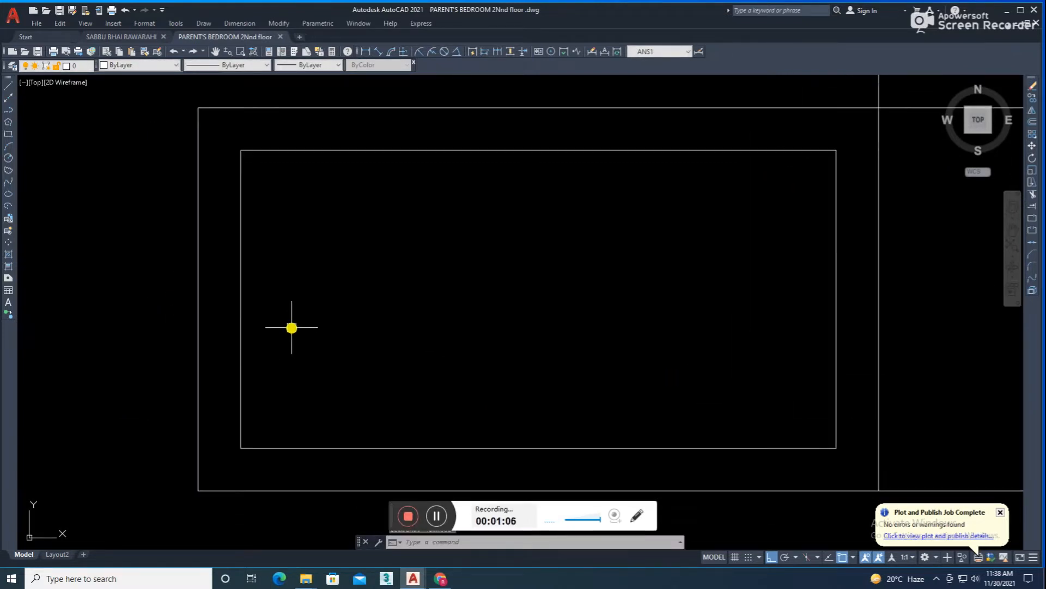
# Step: Draw short horizontal lines from the inner rectangle's lower-left corner and left-side midpoint to the outer left edge
pyautogui.write('l')
pyautogui.press('space')
pyautogui.click(240, 448)
pyautogui.click(198, 448)
pyautogui.press('Escape')
pyautogui.press('space')
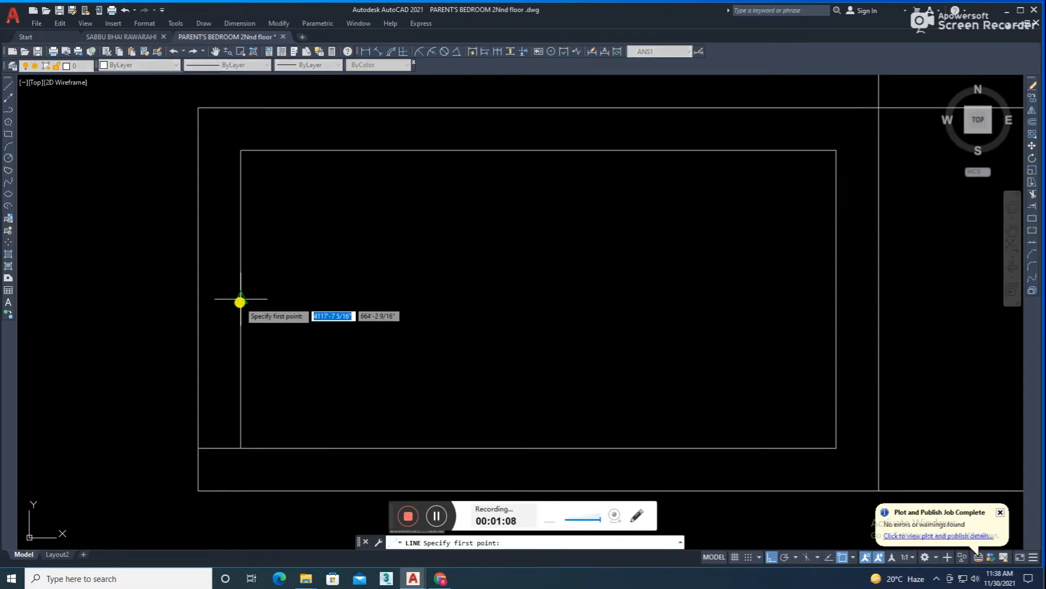
pyautogui.click(198, 298)
pyautogui.press('Escape')
# Step: Trim the inner rectangle's left side below the midpoint connector
pyautogui.write('tr')
pyautogui.click(239, 358)
pyautogui.press('Escape')
# Step: Try stretching the midpoint connector on the compartment's left side vertically, and undo the stretch
pyautogui.moveTo(270, 267); pyautogui.dragTo(144, 317)
pyautogui.write('s')
pyautogui.click(379, 318)
pyautogui.write('1')
pyautogui.press('Return')
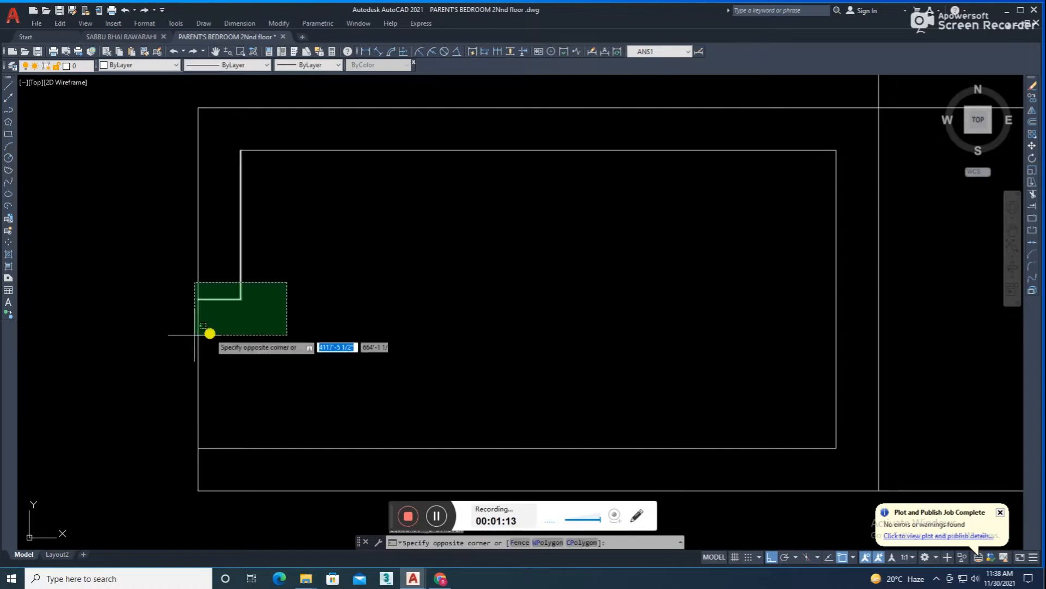
pyautogui.click(179, 338)
pyautogui.write('s')
pyautogui.click(406, 304)
pyautogui.write("3'")
pyautogui.press('Return')
pyautogui.hotkey('ctrl', 'z')
# Step: Stretch the midpoint connector upward to shorten the inner left side of the compartment
pyautogui.click(324, 220)
pyautogui.click(162, 343)
pyautogui.write('s')
pyautogui.click(487, 302)
pyautogui.write("1'")
pyautogui.press('Return')
pyautogui.scroll(-2, 514, 329)
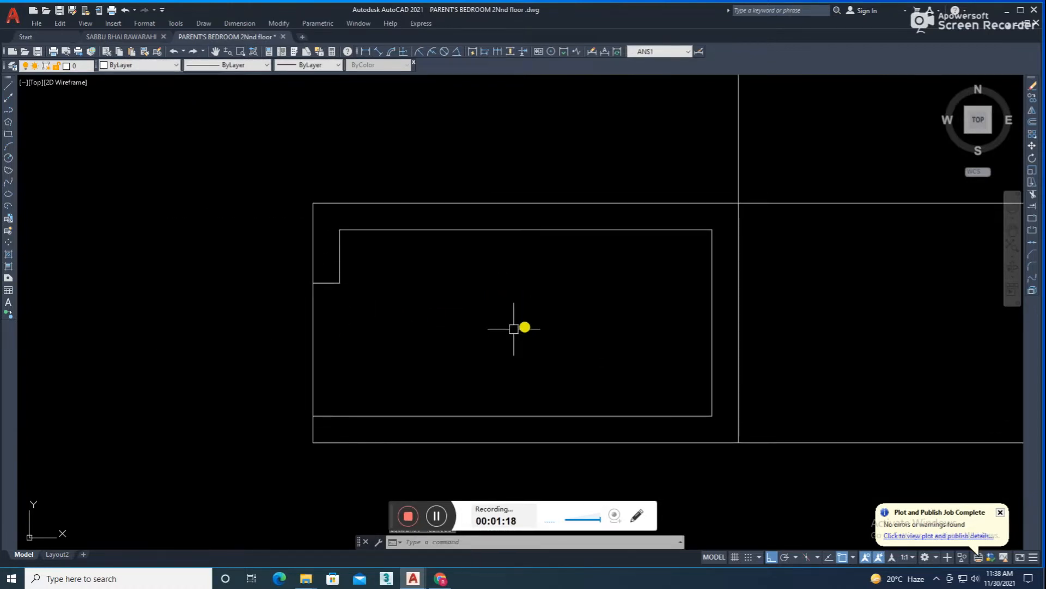
# Step: Offset the inner rectangle's top line 8" downward
pyautogui.click(317, 325)
pyautogui.press('Escape')
pyautogui.press('space')
pyautogui.click(316, 310)
pyautogui.press('Escape')
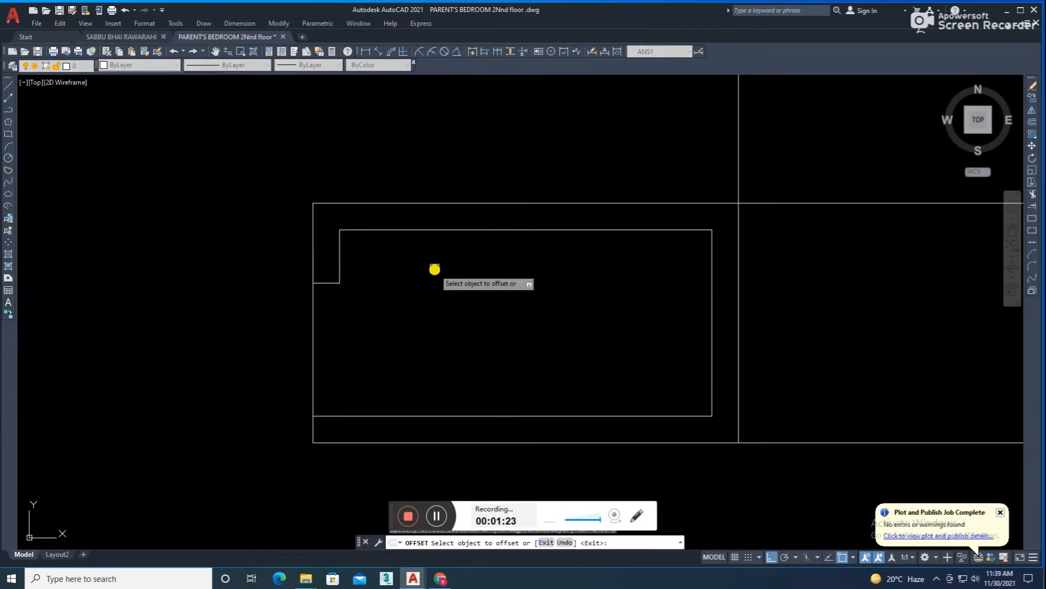
pyautogui.press('Escape')
# Step: Stretch the left connector down to the level of the 8" offset line and save the drawing
pyautogui.click(356, 266)
pyautogui.click(276, 301)
pyautogui.write('s')
pyautogui.click(337, 285)
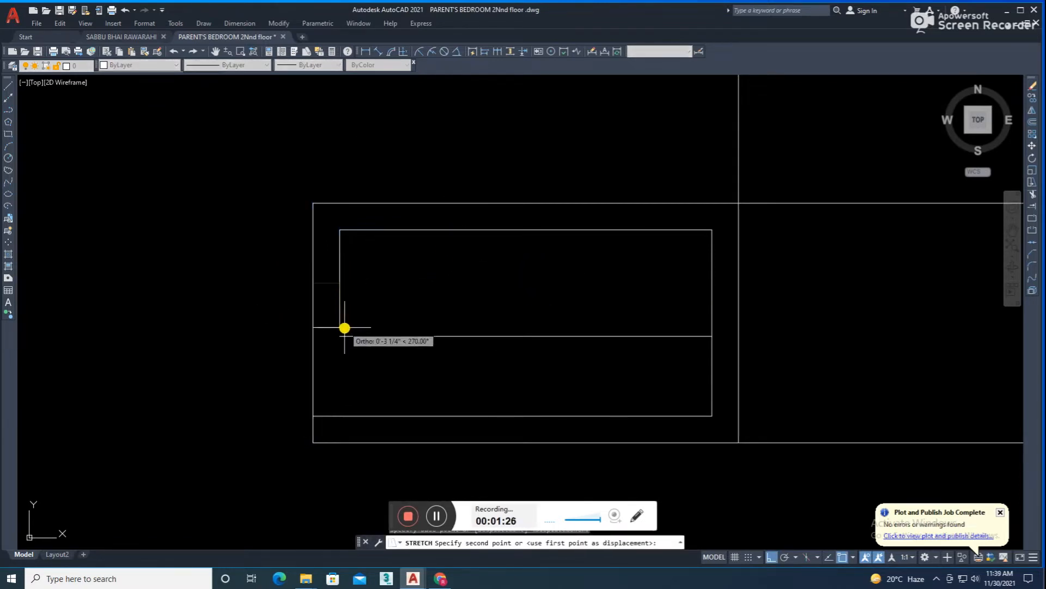
pyautogui.click(343, 335)
pyautogui.hotkey('ctrl', 's')
# Step: Trim the outer left edge between the 8" offset line and the inner bottom line to open the lower shelf
pyautogui.write('tr')
pyautogui.click(315, 372)
pyautogui.press('Escape')
pyautogui.scroll(-2, 365, 368)
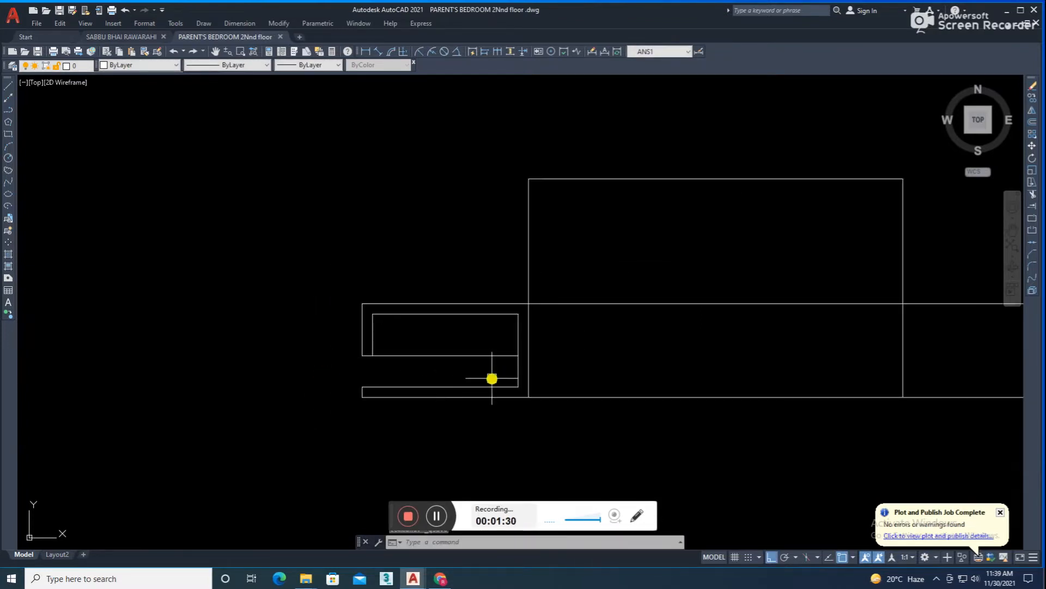
# Step: Offset the inner top line of the left compartment 1" downward
pyautogui.scroll(2, 437, 357)
pyautogui.scroll(2, 433, 357)
pyautogui.write('o')
pyautogui.press('space')
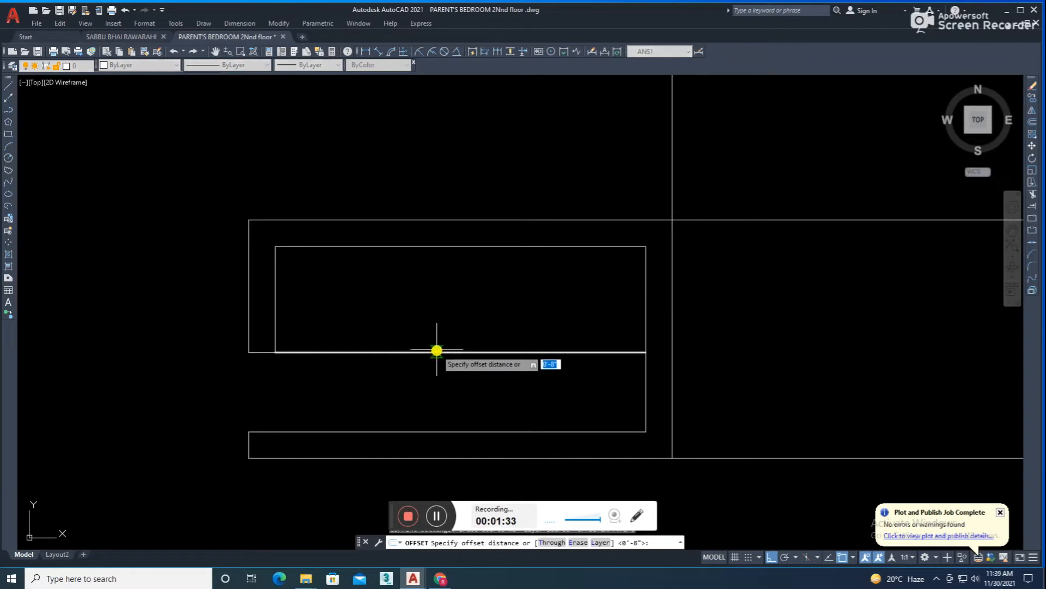
pyautogui.write('1')
pyautogui.click(460, 248)
pyautogui.click(468, 289)
pyautogui.press('space')
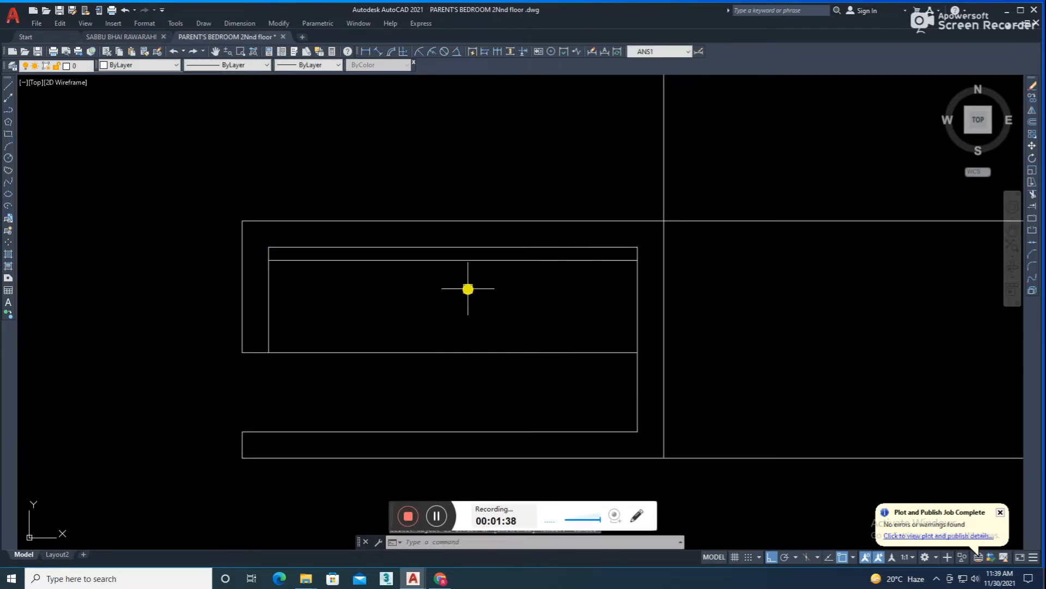
# Step: Draw a vertical centre line from the 1" offset line down to the shelf line
pyautogui.write('l')
pyautogui.press('space')
pyautogui.click(453, 260)
pyautogui.click(453, 352)
pyautogui.press('space')
# Step: Offset the vertical centre line 2" to each side and delete the original line
pyautogui.write('o')
pyautogui.press('space')
pyautogui.press('space')
pyautogui.click(451, 292)
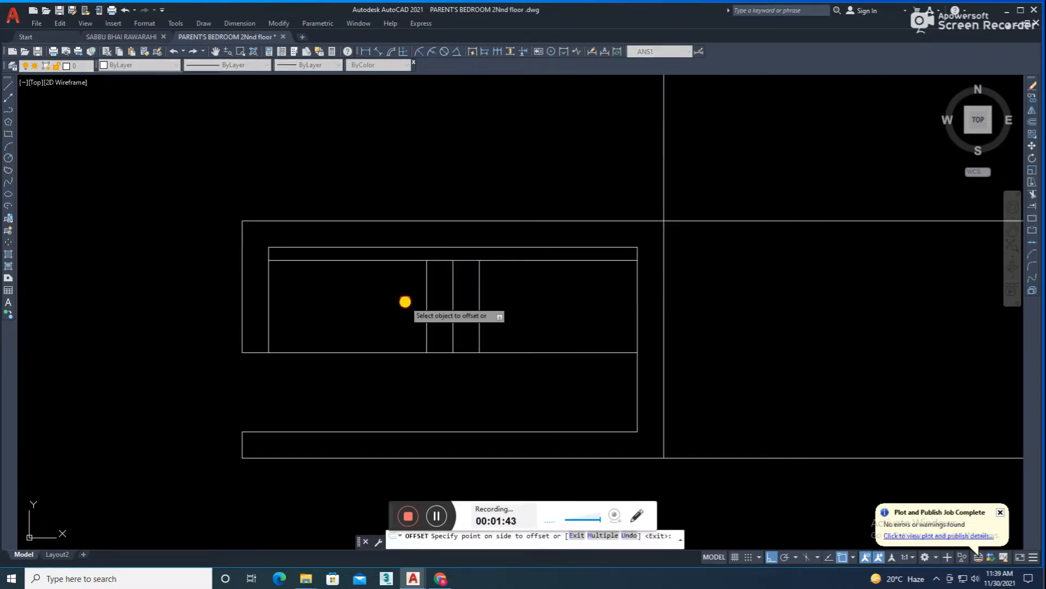
pyautogui.click(446, 289)
pyautogui.press('space')
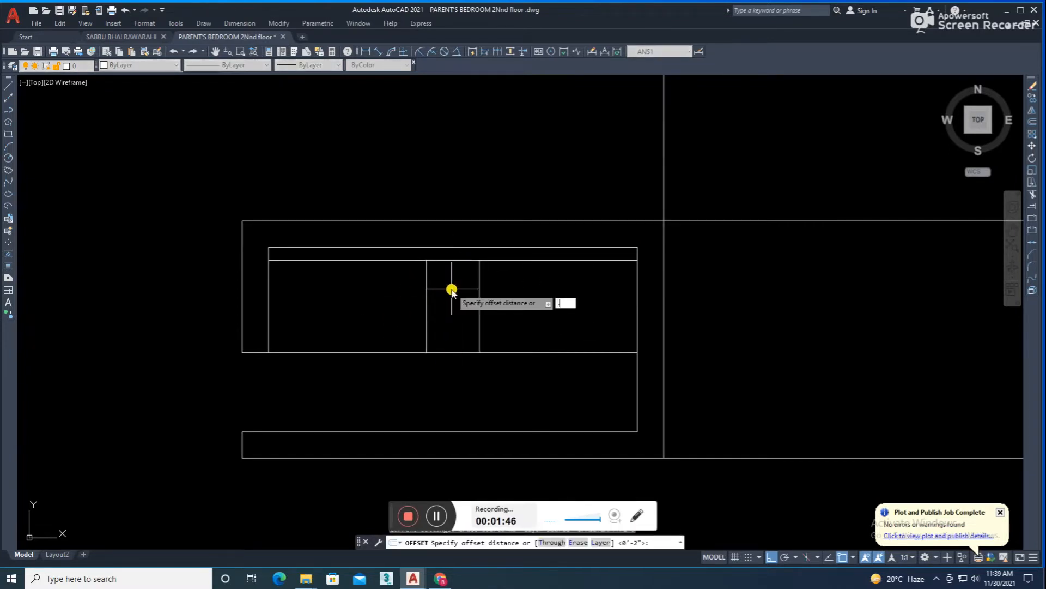
# Step: Offset the 1" line in the left compartment downward and fillet the left vertical line to the top line of the handle
pyautogui.click(446, 264)
pyautogui.click(441, 289)
pyautogui.scroll(2, 439, 276)
pyautogui.write('f')
pyautogui.click(425, 256)
pyautogui.click(410, 245)
pyautogui.scroll(3, 411, 244)
# Step: Fillet the right vertical line with the top and bottom lines to close the small rectangular drawer handle
pyautogui.press('space')
pyautogui.scroll(-3, 512, 218)
pyautogui.click(662, 218)
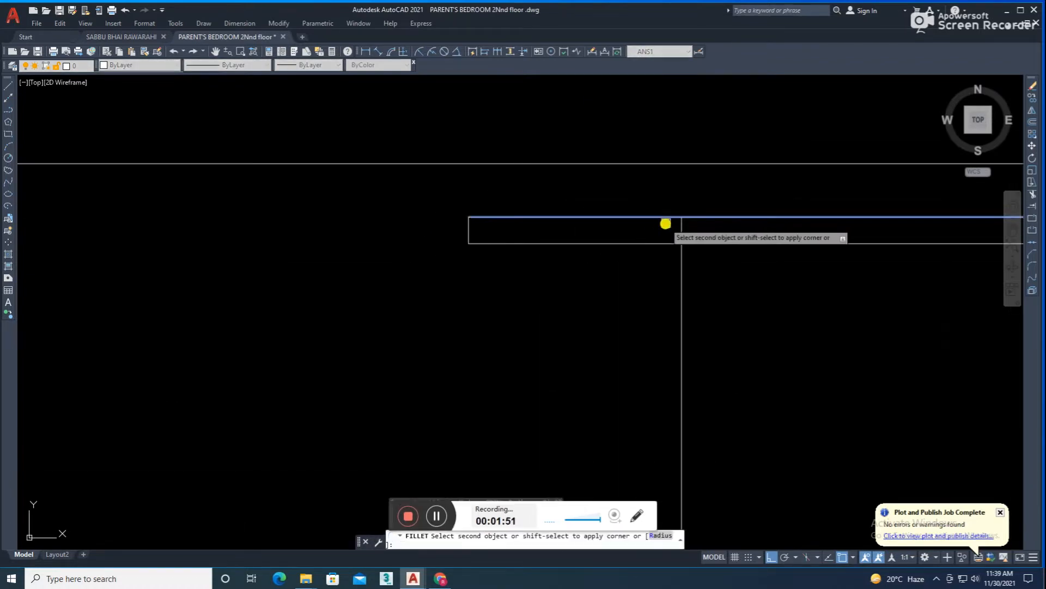
pyautogui.click(681, 235)
pyautogui.press('space')
pyautogui.click(681, 234)
pyautogui.click(644, 244)
pyautogui.scroll(-5, 491, 269)
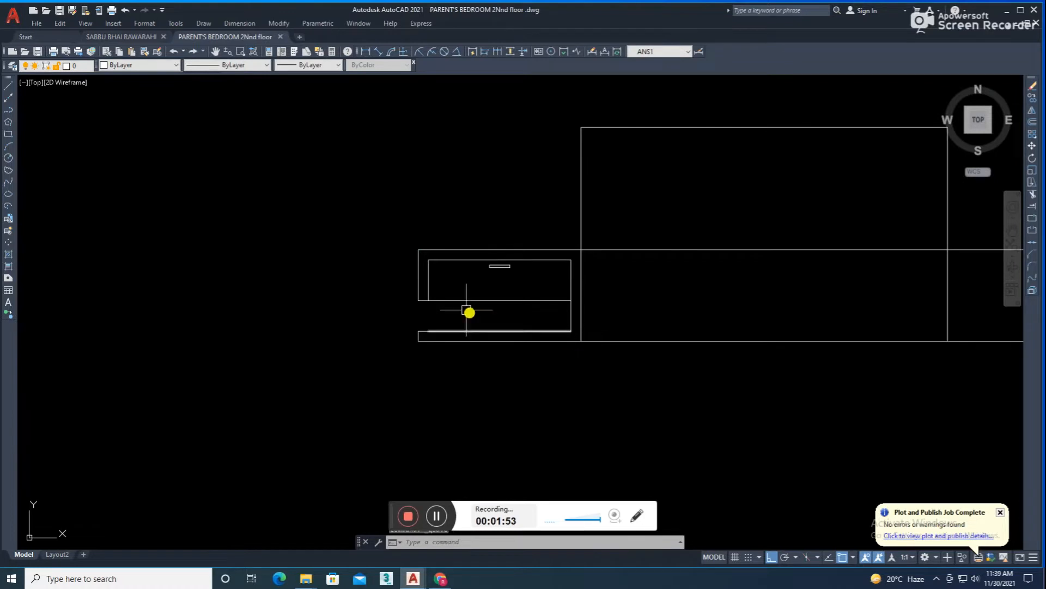
# Step: Trim the outer top line above the left compartment and redraw it as a separate line from the bed block to the outer corner
pyautogui.click(551, 225)
pyautogui.press('Escape')
pyautogui.scroll(4, 571, 251)
pyautogui.write('t')
pyautogui.press('Return')
pyautogui.click(596, 250)
pyautogui.click(182, 251)
pyautogui.press('Return')
# Step: Trim the outer bottom line below the left compartment and redraw it as a separate line from the bed block to the outer corner
pyautogui.press('Return')
pyautogui.scroll(-4, 367, 255)
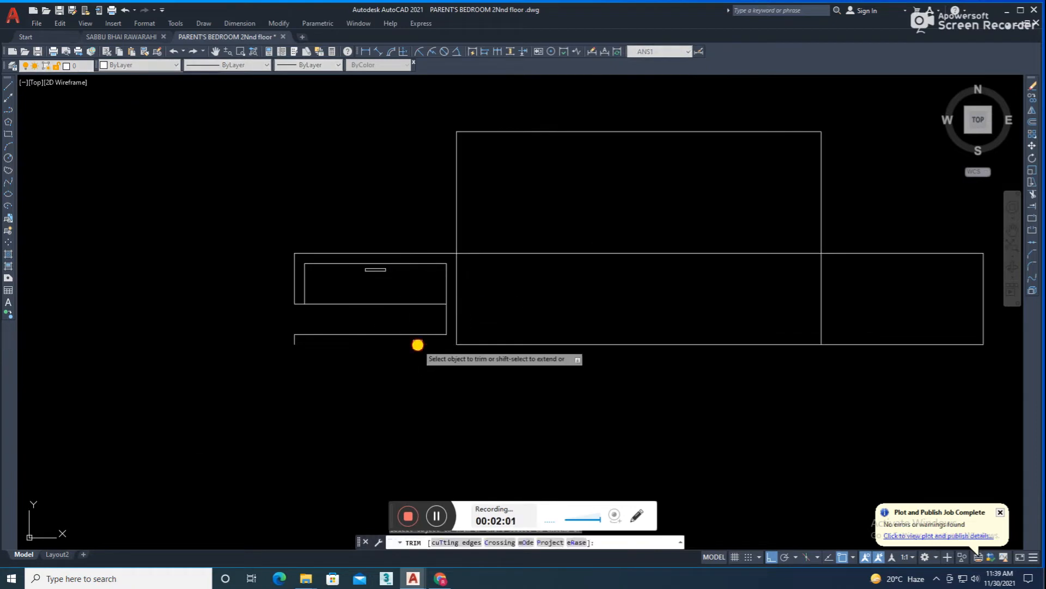
pyautogui.click(457, 344)
pyautogui.click(295, 344)
pyautogui.press('Return')
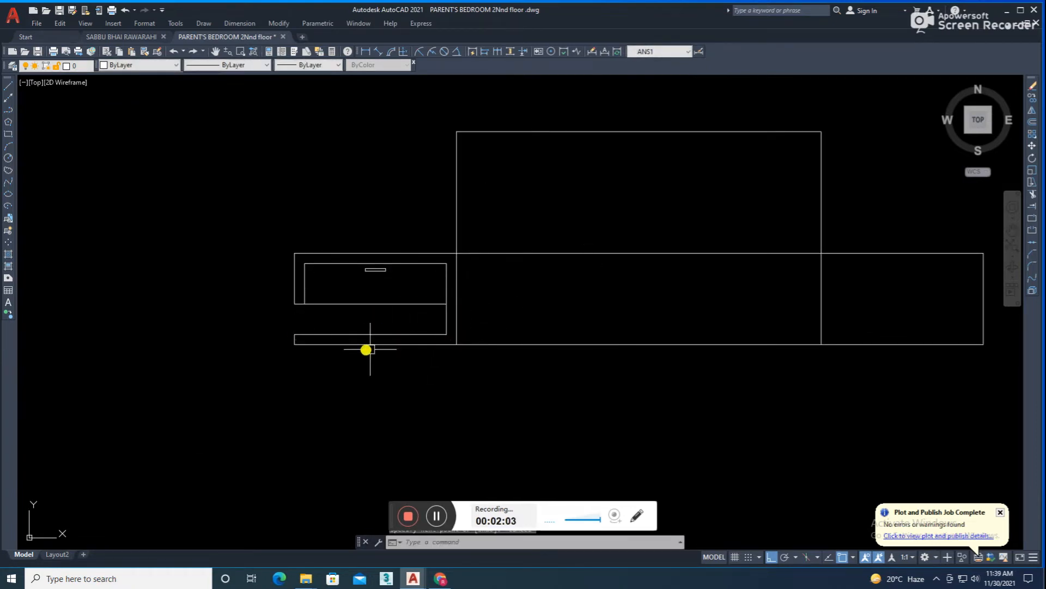
# Step: Mirror the whole left compartment with its drawer handle about the bed block's vertical centre line, keeping the original
pyautogui.click(428, 222)
pyautogui.click(211, 401)
pyautogui.scroll(4, 412, 293)
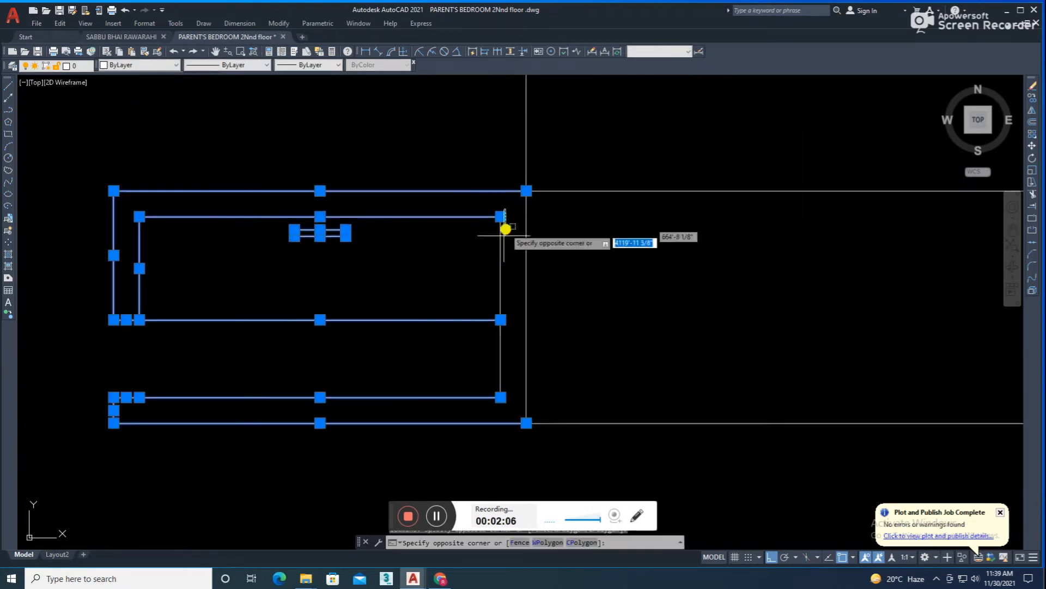
pyautogui.scroll(-4, 386, 345)
pyautogui.write('mi')
pyautogui.press('Return')
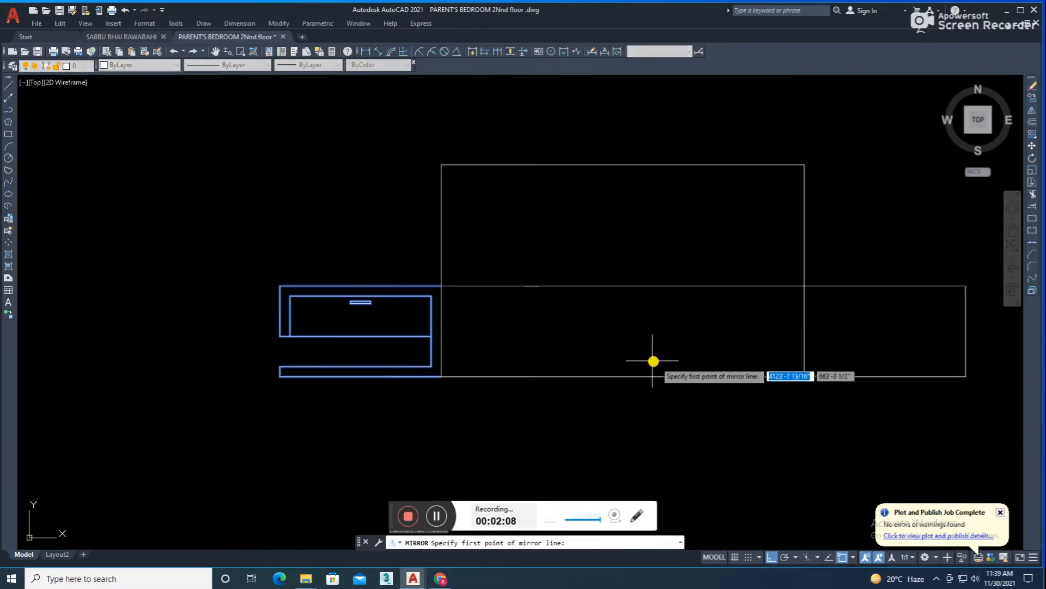
pyautogui.click(623, 165)
pyautogui.click(583, 409)
pyautogui.press('Return')
# Step: Trim the original outer top and bottom lines along the mirrored right compartment
pyautogui.scroll(4, 810, 385)
pyautogui.write('tr')
pyautogui.press('Return')
pyautogui.scroll(-5, 747, 316)
pyautogui.scroll(-2, 598, 308)
pyautogui.click(631, 398)
pyautogui.click(620, 309)
pyautogui.press('Escape')
# Step: Redraw the horizontal outer line across the width of the right compartment and save the drawing
pyautogui.write('l')
pyautogui.press('Return')
pyautogui.scroll(2, 605, 310)
pyautogui.click(593, 446)
pyautogui.click(849, 446)
pyautogui.press('Escape')
pyautogui.scroll(-3, 559, 338)
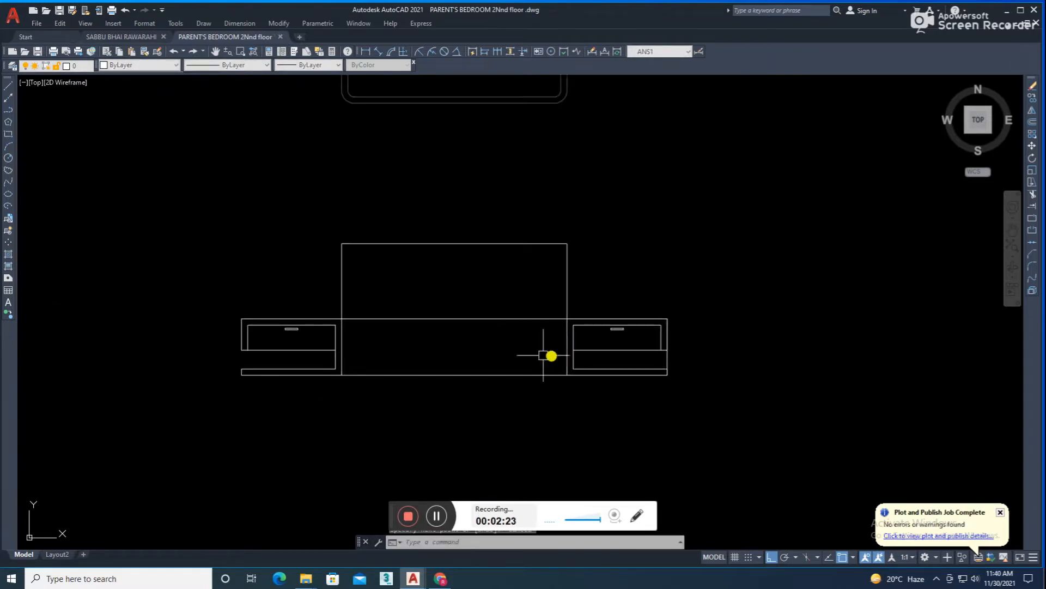
pyautogui.hotkey('ctrl', 's')
# Step: Offset the horizontal line across the bed block, level with the compartment tops, 6" downward
pyautogui.write('o')
pyautogui.press('Return')
pyautogui.write('6')
pyautogui.press('Return')
pyautogui.click(503, 357)
pyautogui.click(501, 375)
pyautogui.press('Escape')
# Step: Move the offset horizontal line in the bed block 2" upward
pyautogui.scroll(3, 486, 380)
pyautogui.click(457, 368)
pyautogui.click(447, 413)
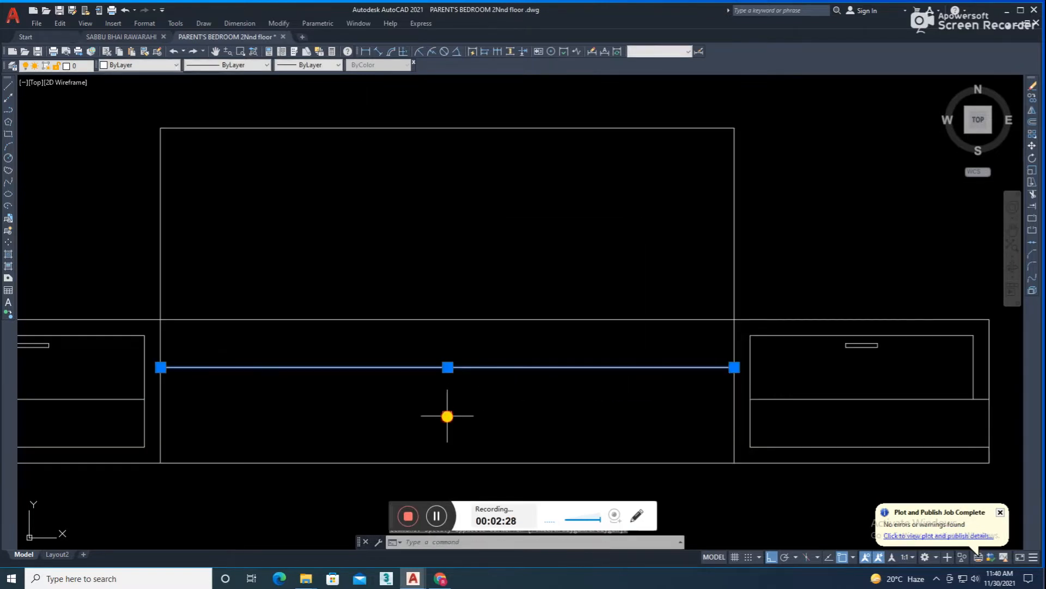
pyautogui.write('m')
pyautogui.press('Return')
pyautogui.click(454, 413)
pyautogui.write('2')
pyautogui.press('Return')
pyautogui.scroll(-2, 491, 414)
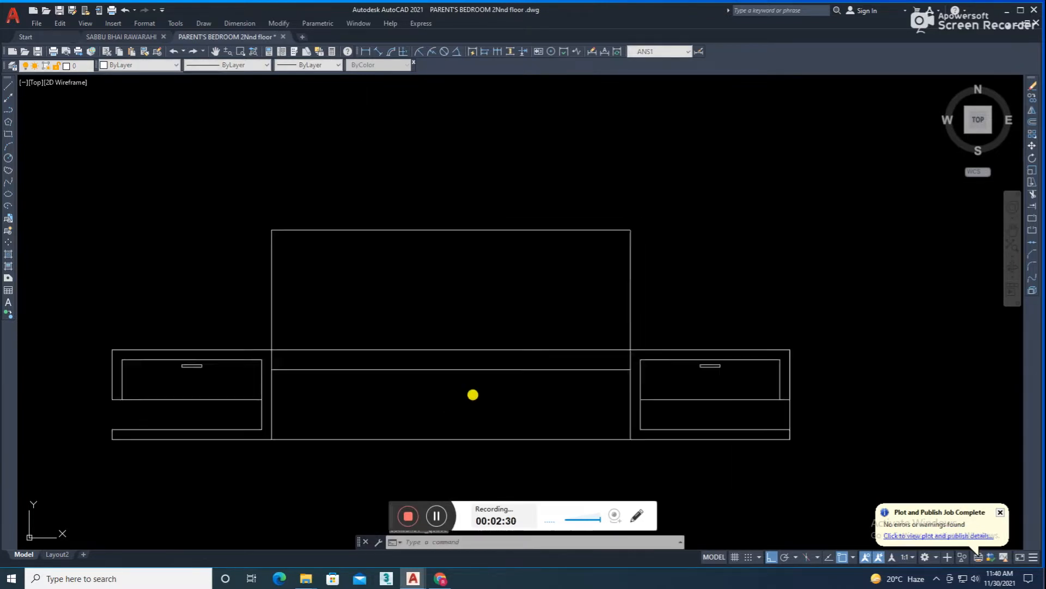
# Step: Trim the bed block's left edge between the two horizontal lines and redraw that short piece as a separate line
pyautogui.scroll(5, 385, 413)
pyautogui.write('tr')
pyautogui.press('Return')
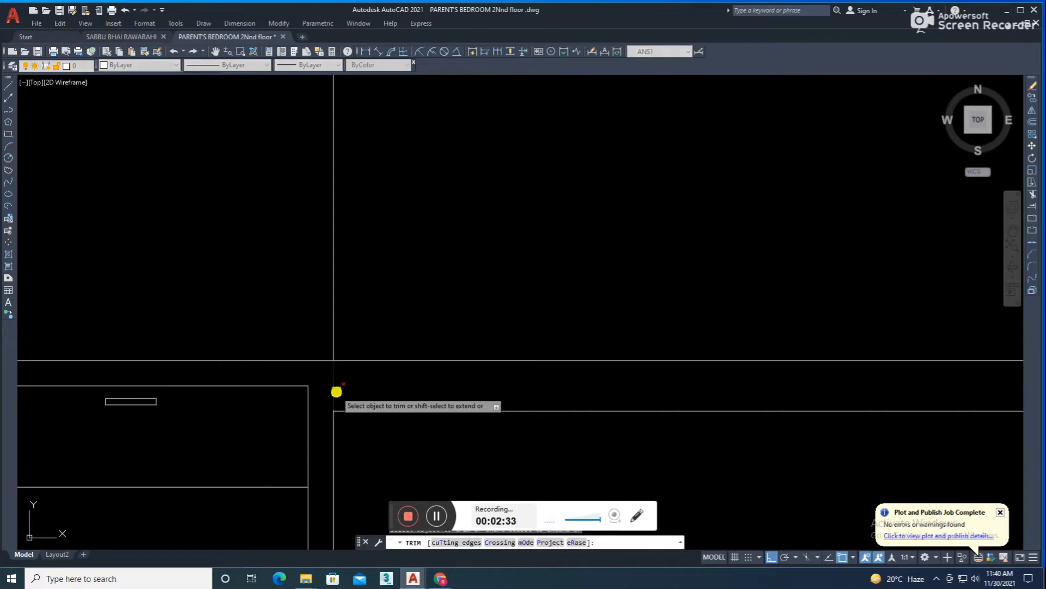
pyautogui.press('Escape')
pyautogui.write('l')
pyautogui.press('Return')
pyautogui.click(333, 360)
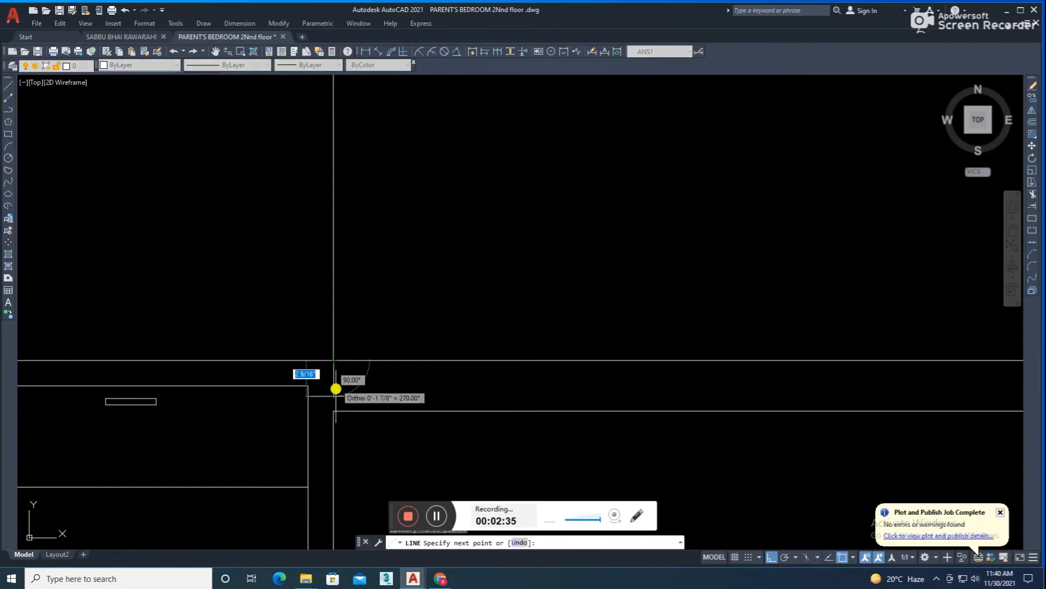
pyautogui.click(335, 410)
pyautogui.press('Escape')
# Step: Offset the short vertical line at the bed block's left edge 2" inward
pyautogui.write('o')
pyautogui.press('Return')
pyautogui.press('Return')
pyautogui.press('Escape')
pyautogui.press('Return')
pyautogui.press('Return')
pyautogui.click(333, 391)
pyautogui.click(350, 388)
pyautogui.press('Escape')
# Step: Trim the short original edge piece and the end of the top line outside the offset vertical line
pyautogui.write('tr')
pyautogui.press('Return')
pyautogui.click(335, 378)
pyautogui.click(334, 361)
pyautogui.press('Escape')
# Step: Extend the bed block's upper left edge down to the lower horizontal line and save the drawing
pyautogui.write('ex')
pyautogui.press('Return')
pyautogui.click(334, 361)
pyautogui.press('Escape')
pyautogui.scroll(-2, 353, 383)
pyautogui.hotkey('ctrl', 's')
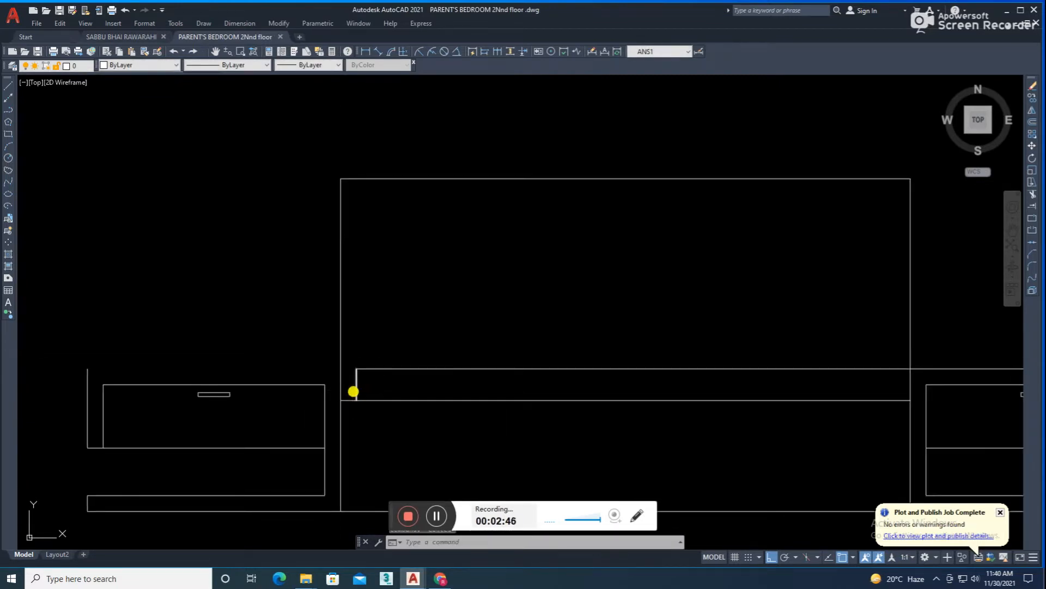
# Step: Redraw the left compartment's outer top line from its outer corner to the bed block's left edge
pyautogui.write('l')
pyautogui.press('Return')
pyautogui.click(87, 369)
pyautogui.click(340, 369)
pyautogui.press('Escape')
# Step: Move the short vertical line 1" toward the bed block's left edge and join it to the top line with a fillet
pyautogui.moveTo(481, 387); pyautogui.dragTo(488, 409, button='middle')
pyautogui.scroll(3, 381, 400)
pyautogui.click(339, 410)
pyautogui.write('m')
pyautogui.press('Return')
pyautogui.click(449, 409)
pyautogui.write('1')
pyautogui.press('Return')
pyautogui.write('f')
pyautogui.press('Return')
# Step: Offset the bed block's right edge 1" inward and join it to the band's top line with a square-corner fillet
pyautogui.scroll(-4, 401, 382)
pyautogui.moveTo(667, 362); pyautogui.dragTo(505, 376, button='middle')
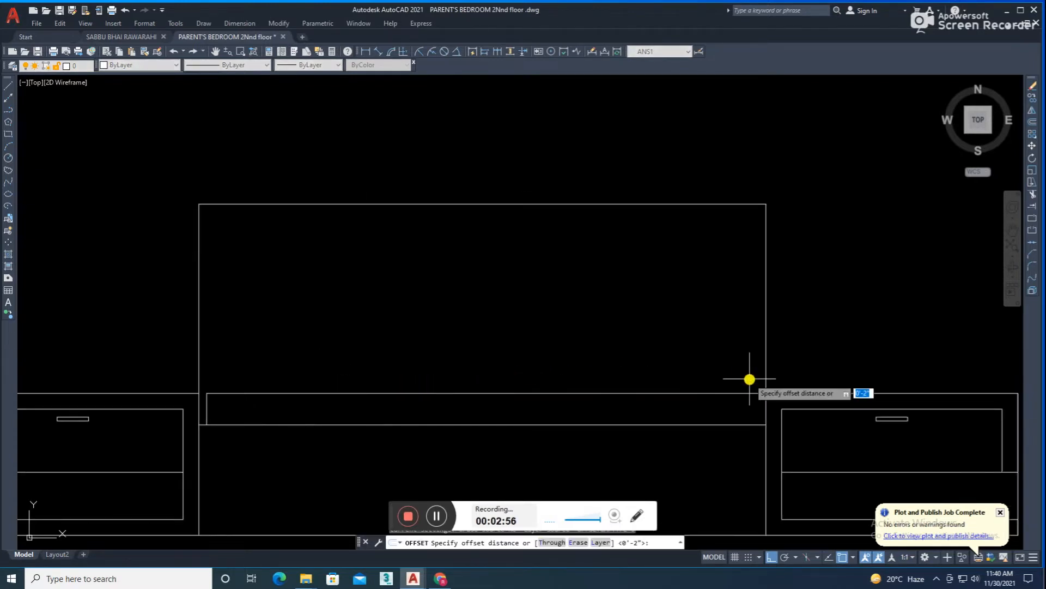
pyautogui.press('Return')
pyautogui.scroll(2, 756, 386)
pyautogui.click(771, 413)
pyautogui.click(718, 422)
pyautogui.press('Return')
pyautogui.press('f')
pyautogui.press('Return')
pyautogui.click(745, 397)
pyautogui.click(759, 413)
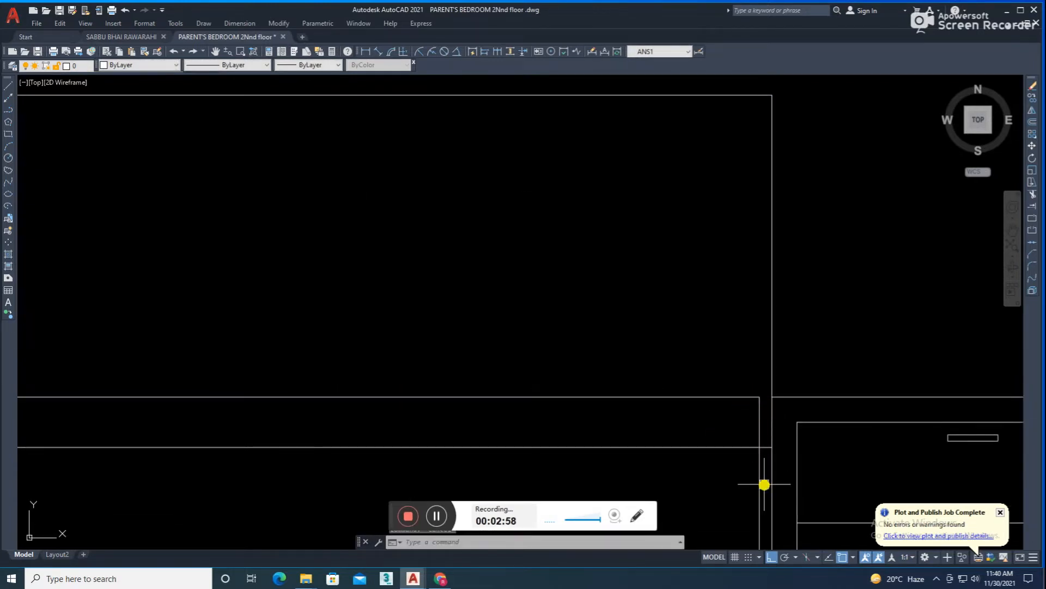
pyautogui.scroll(-3, 636, 416)
pyautogui.scroll(3, 516, 394)
pyautogui.write('f')
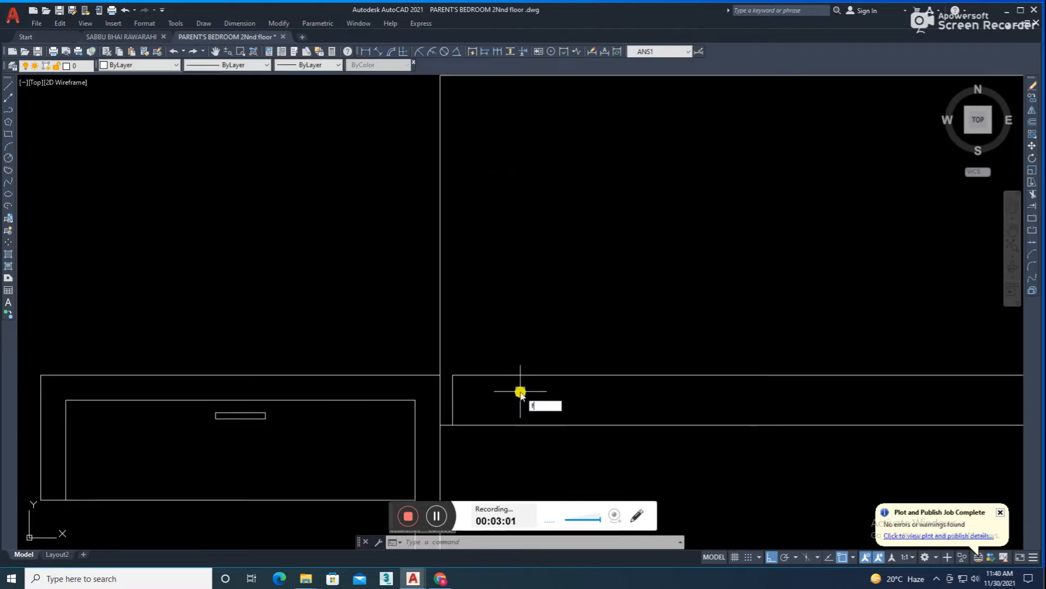
pyautogui.press('Return')
pyautogui.write('r')
pyautogui.press('Return')
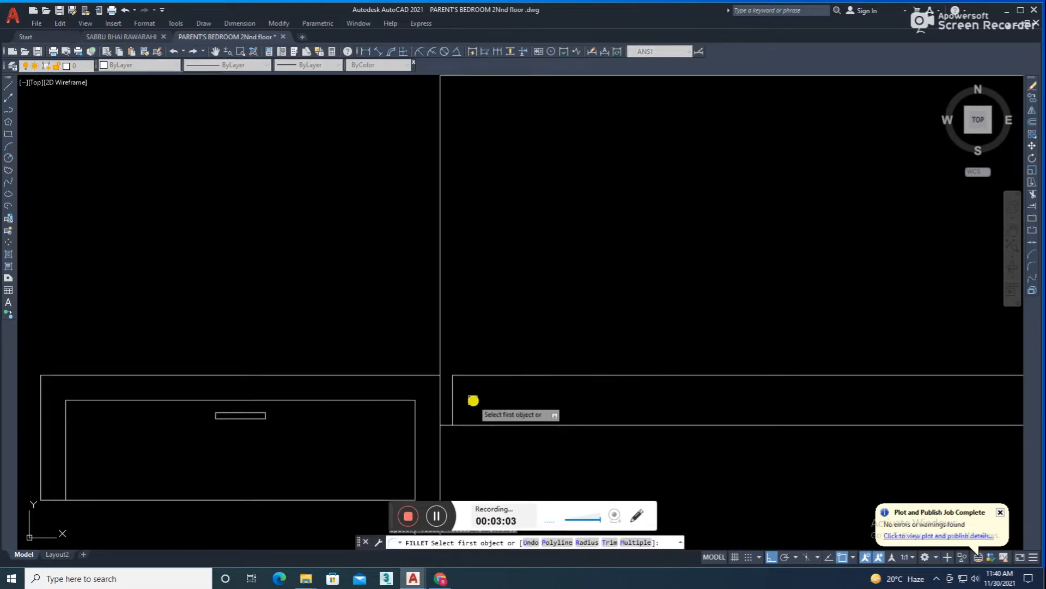
pyautogui.click(453, 405)
pyautogui.press('Escape')
pyautogui.press('Return')
pyautogui.press('Escape')
pyautogui.write('1')
pyautogui.press('Return')
pyautogui.press('Escape')
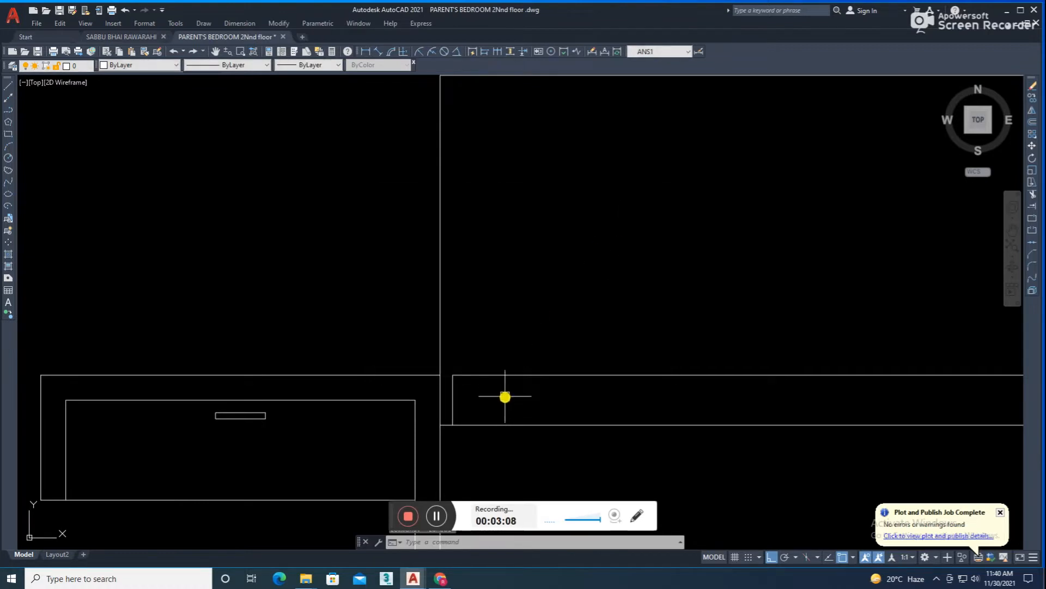
# Step: Round the top left and top right corners of the band across the bed block with 1" radius fillets
pyautogui.write('f')
pyautogui.press('Return')
pyautogui.write('r')
pyautogui.press('Return')
pyautogui.write('1')
pyautogui.click(454, 411)
pyautogui.click(514, 376)
pyautogui.scroll(-4, 454, 396)
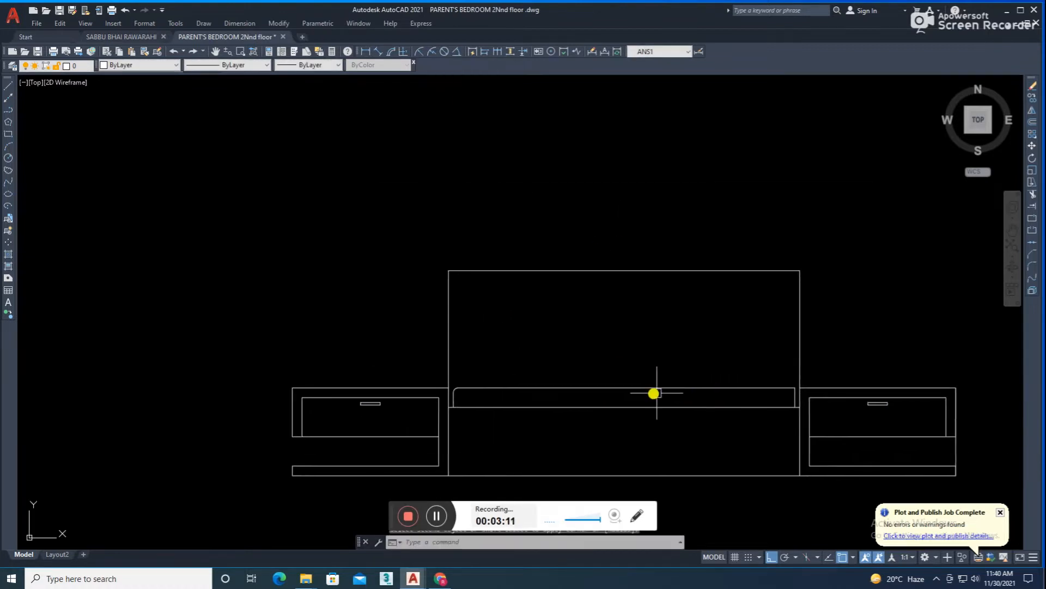
pyautogui.scroll(2, 734, 391)
pyautogui.click(828, 403)
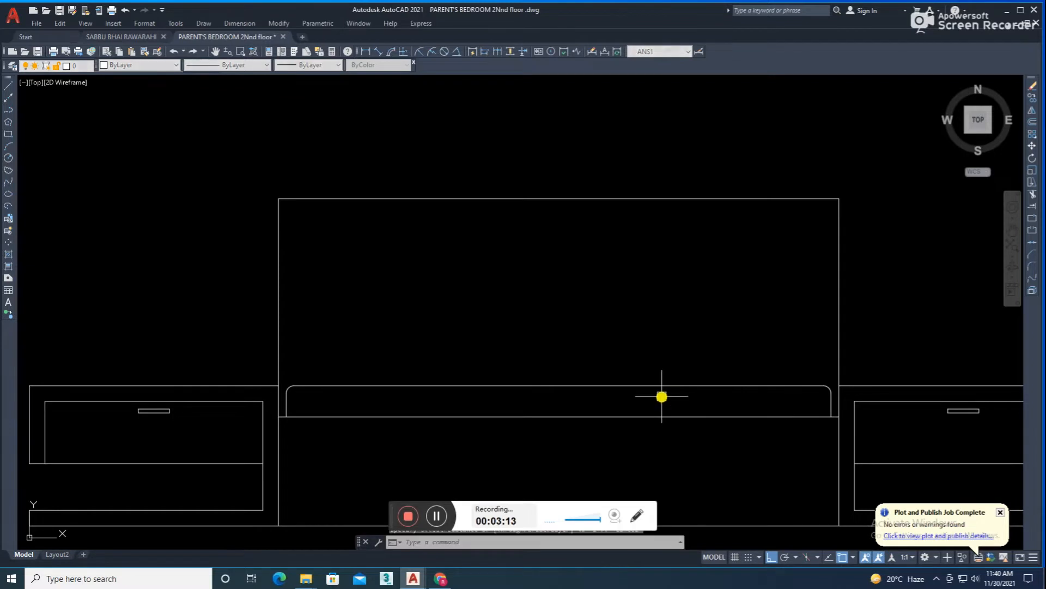
# Step: Set a new fillet radius and fillet the top corners of the band across the bed block again
pyautogui.press('Return')
pyautogui.write('r')
pyautogui.press('Return')
pyautogui.press('Escape')
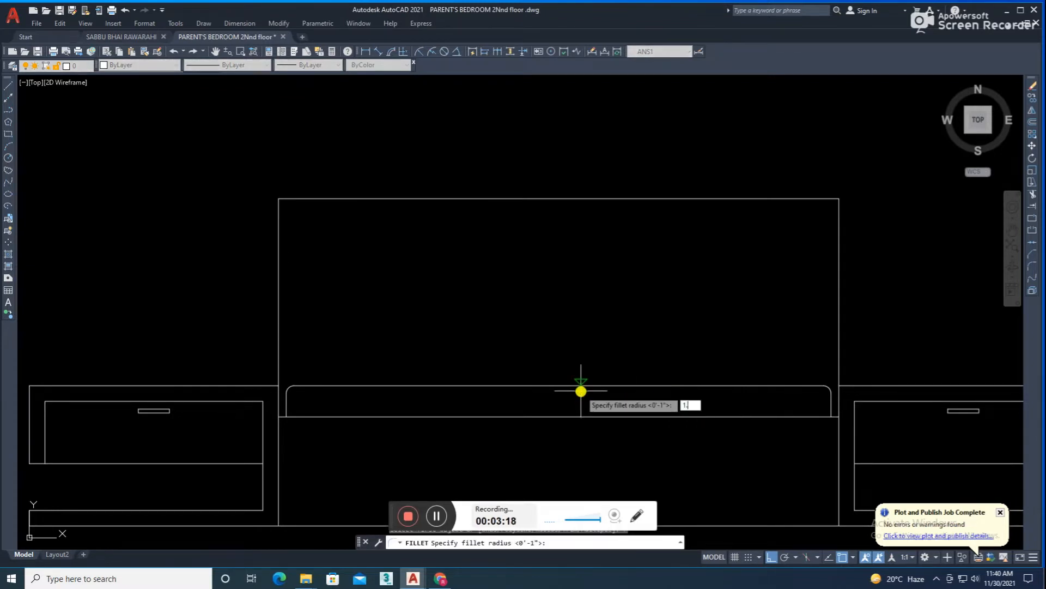
pyautogui.click(285, 408)
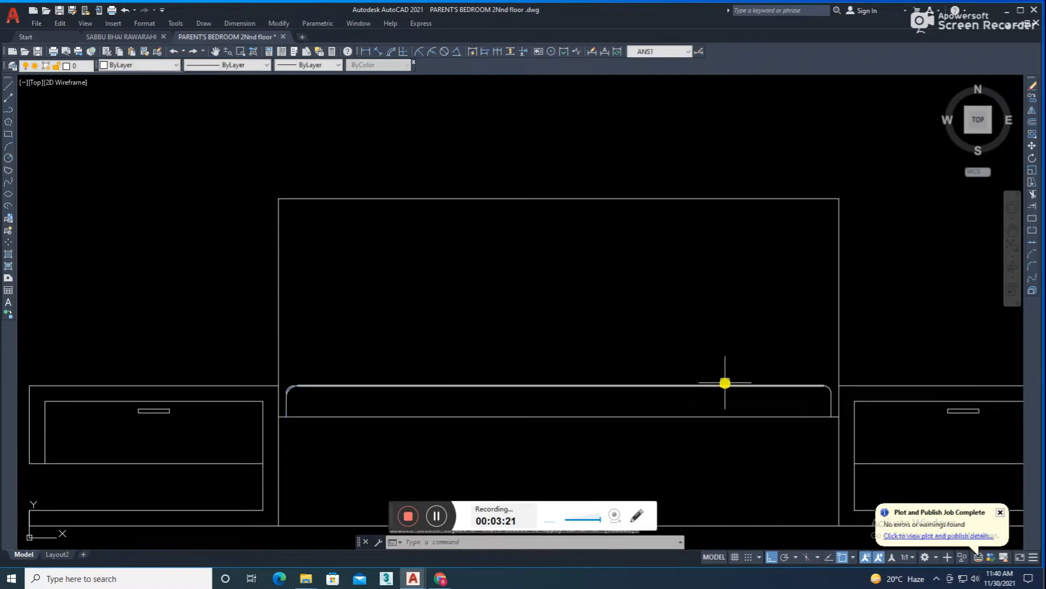
pyautogui.scroll(4, 827, 402)
pyautogui.scroll(-4, 612, 402)
pyautogui.scroll(4, 350, 361)
pyautogui.click(349, 365)
pyautogui.press('Escape')
pyautogui.scroll(-5, 512, 336)
pyautogui.scroll(3, 566, 309)
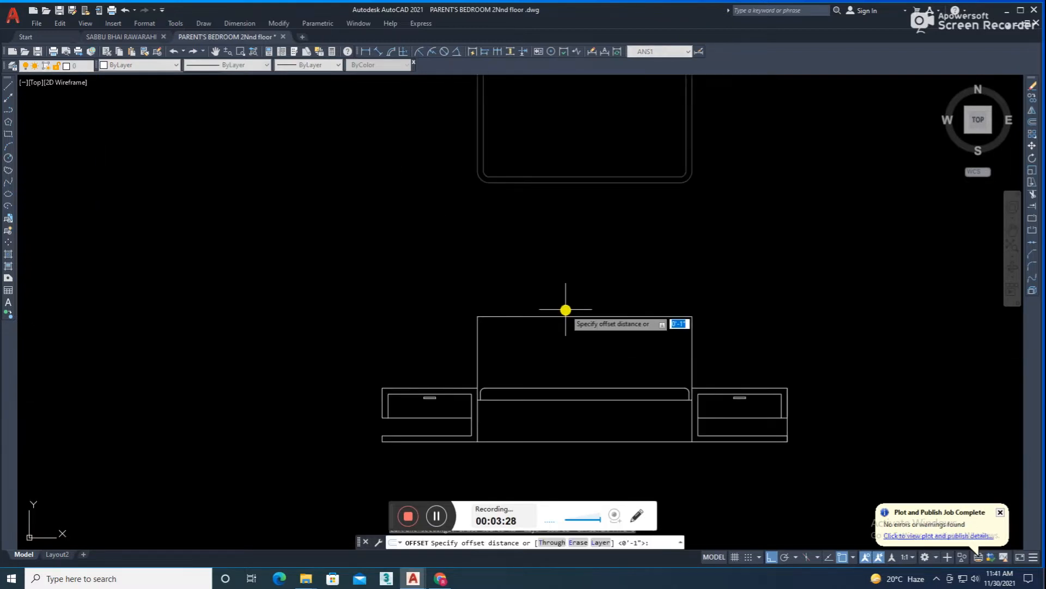
pyautogui.scroll(2, 562, 330)
pyautogui.click(561, 309)
pyautogui.click(560, 327)
pyautogui.scroll(2, 561, 325)
pyautogui.press('Escape')
pyautogui.click(561, 308)
pyautogui.press('Delete')
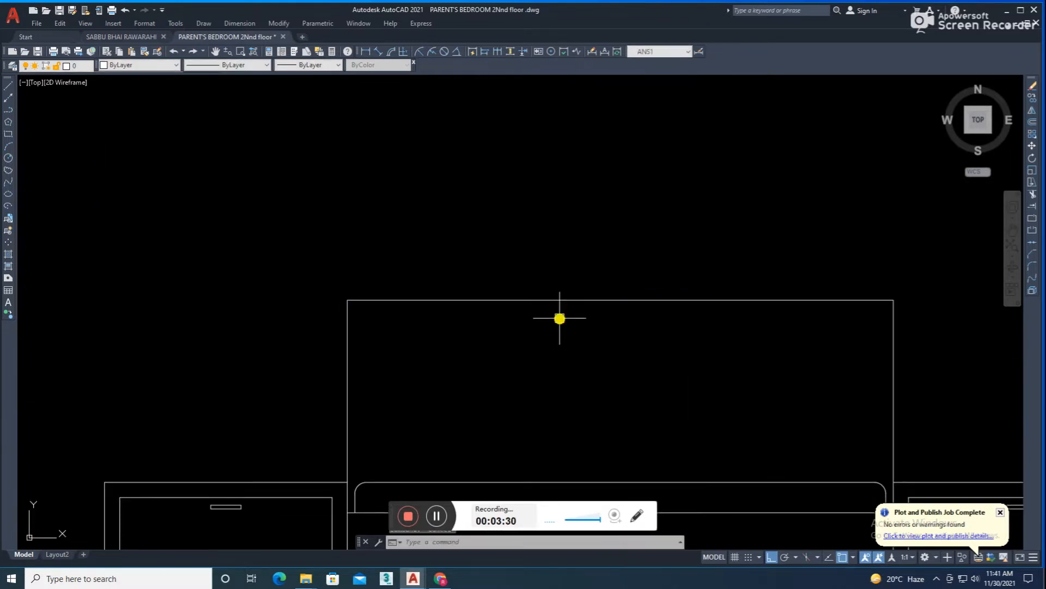
# Step: Offset the headboard's top line downward eight times at 1/2" spacing to form a band of closely spaced horizontal lines
pyautogui.write('o .')
pyautogui.press('Return')
pyautogui.click(554, 301)
pyautogui.click(538, 322)
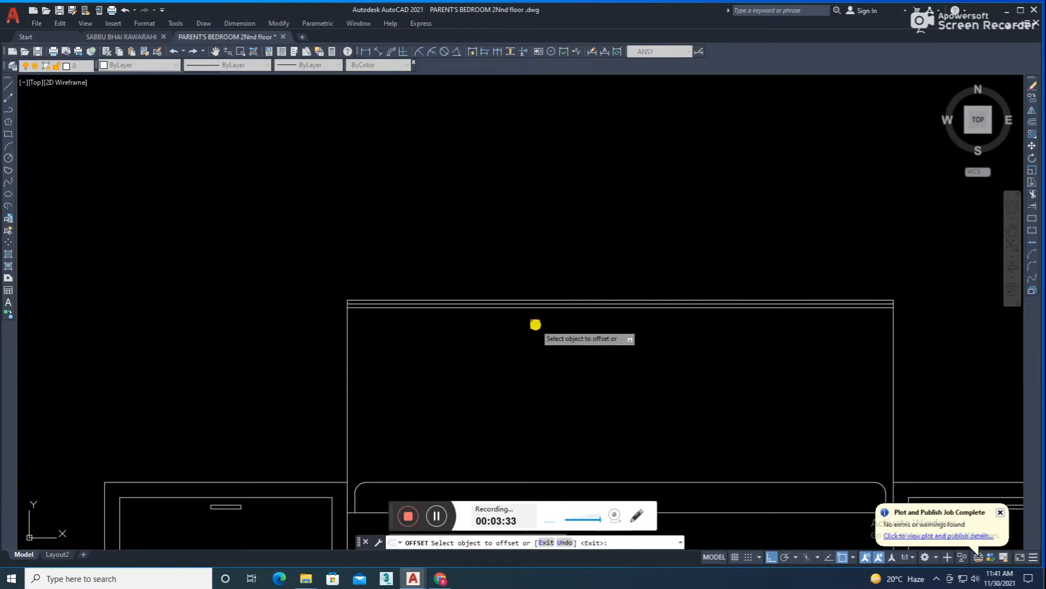
pyautogui.click(540, 315)
pyautogui.click(540, 334)
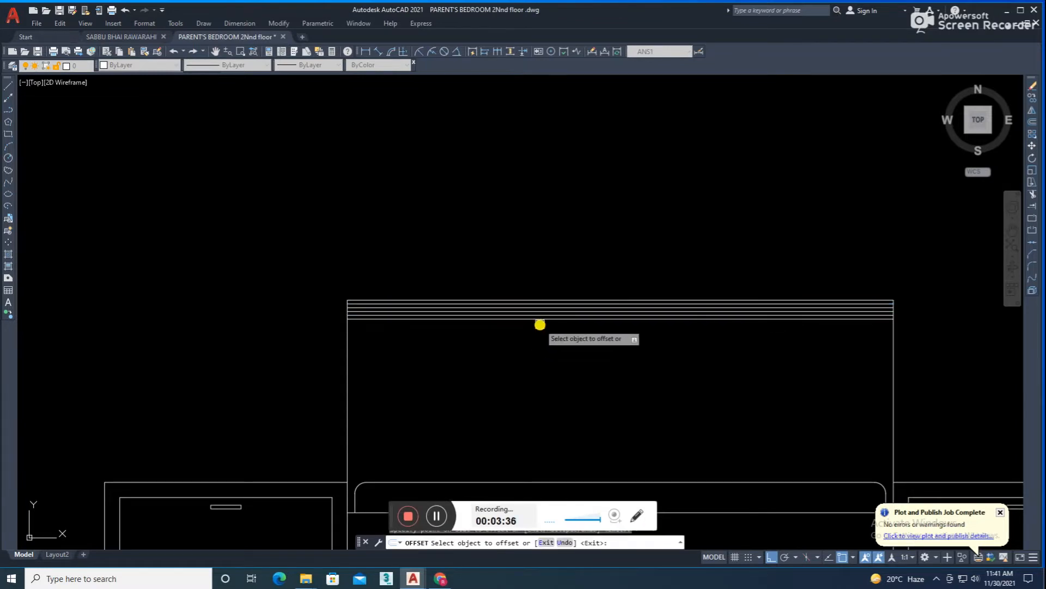
pyautogui.click(539, 319)
pyautogui.click(539, 338)
pyautogui.click(540, 323)
pyautogui.click(539, 336)
pyautogui.click(538, 327)
pyautogui.click(538, 350)
pyautogui.press('Escape')
pyautogui.scroll(-2, 670, 344)
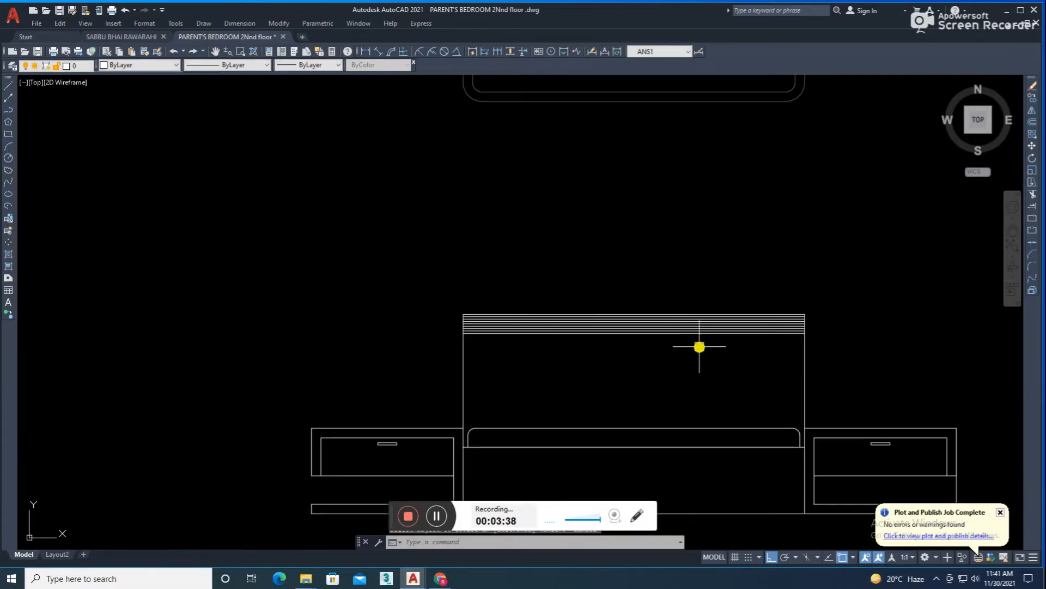
# Step: Round the headboard's top left corner with a fillet and trim the horizontal line ends that stick out past the curve
pyautogui.scroll(3, 467, 326)
pyautogui.write('f')
pyautogui.press('Return')
pyautogui.scroll(3, 458, 306)
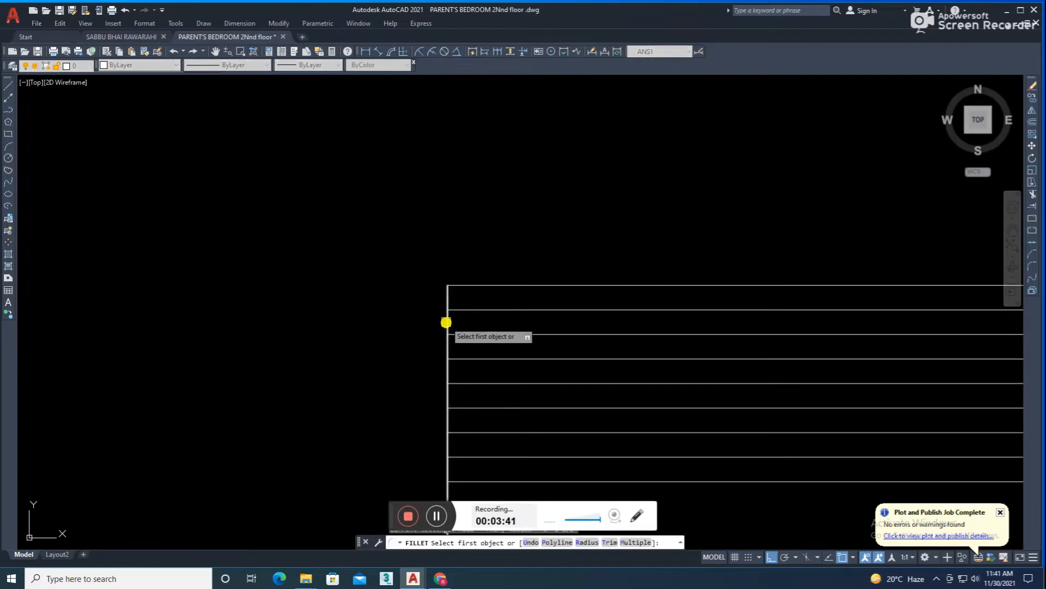
pyautogui.click(447, 324)
pyautogui.click(492, 288)
pyautogui.write('tr')
pyautogui.press('Return')
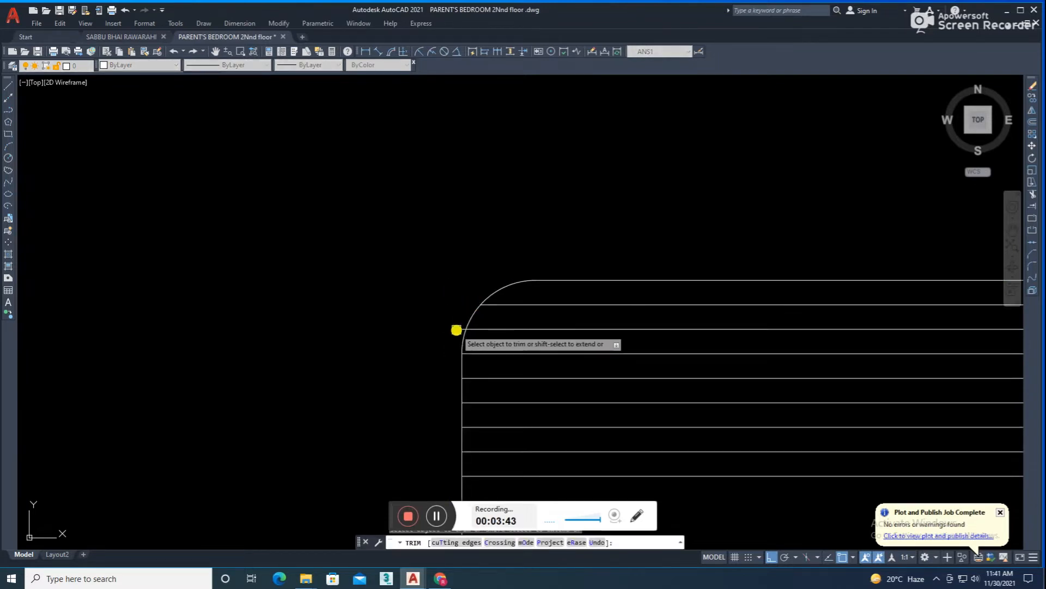
pyautogui.press('Escape')
pyautogui.scroll(-5, 424, 315)
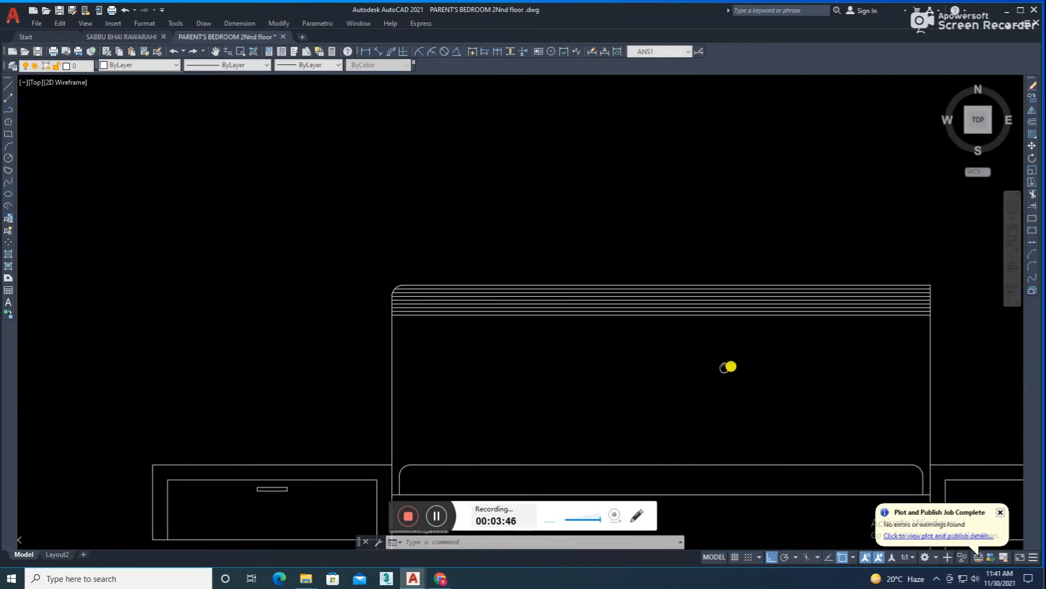
# Step: Fillet the headboard's top right corner, trimming the line ends outside the curve, and save the drawing
pyautogui.scroll(3, 784, 299)
pyautogui.write('f')
pyautogui.press('Return')
pyautogui.click(663, 278)
pyautogui.click(726, 375)
pyautogui.write('t or')
pyautogui.press('Return')
pyautogui.click(732, 287)
pyautogui.scroll(3, 727, 294)
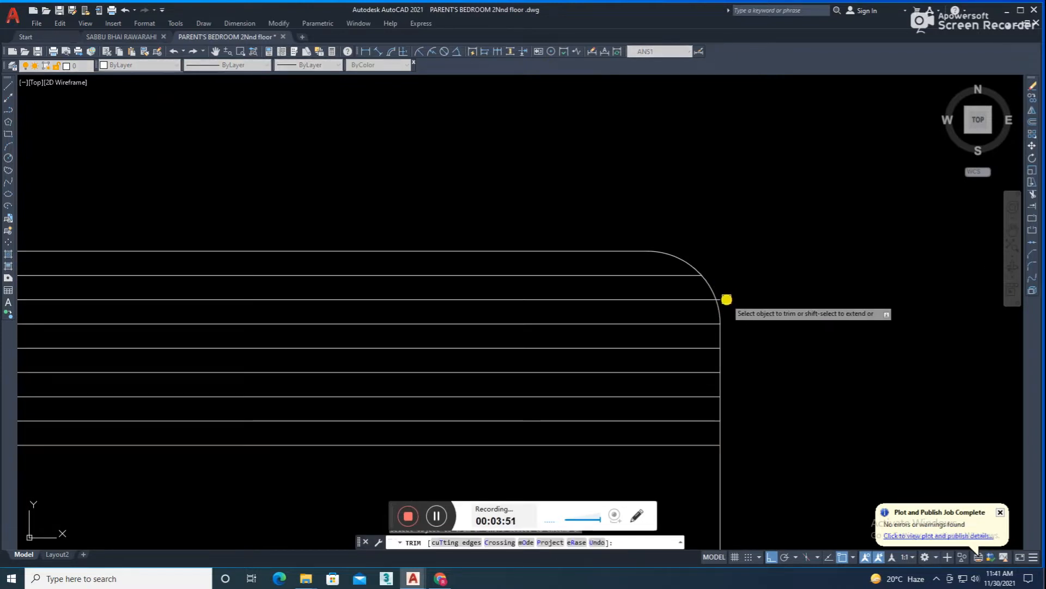
pyautogui.click(725, 299)
pyautogui.scroll(4, 727, 299)
pyautogui.scroll(-10, 704, 290)
pyautogui.hotkey('ctrl', 's')
# Step: Examine the bed, headboard and side tables in the reference bedroom render
pyautogui.moveTo(713, 370); pyautogui.dragTo(667, 368, button='middle')
pyautogui.scroll(2, 626, 363)
pyautogui.moveTo(598, 371)
pyautogui.mouseDown(button='middle')
pyautogui.moveTo(627, 381)
pyautogui.moveTo(594, 369)
pyautogui.mouseUp(button='middle')
pyautogui.scroll(-6, 619, 358)
pyautogui.scroll(6, 577, 381)
pyautogui.scroll(-8, 578, 373)
pyautogui.scroll(-2, 316, 379)
pyautogui.moveTo(374, 427); pyautogui.dragTo(363, 319, button='middle')
pyautogui.scroll(8, 379, 419)
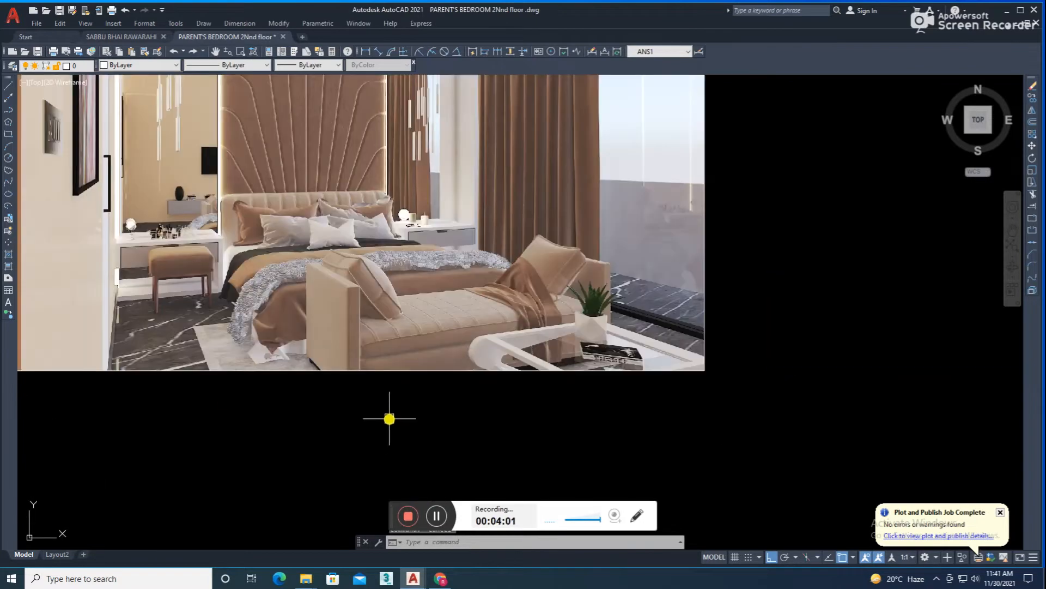
pyautogui.scroll(5, 245, 305)
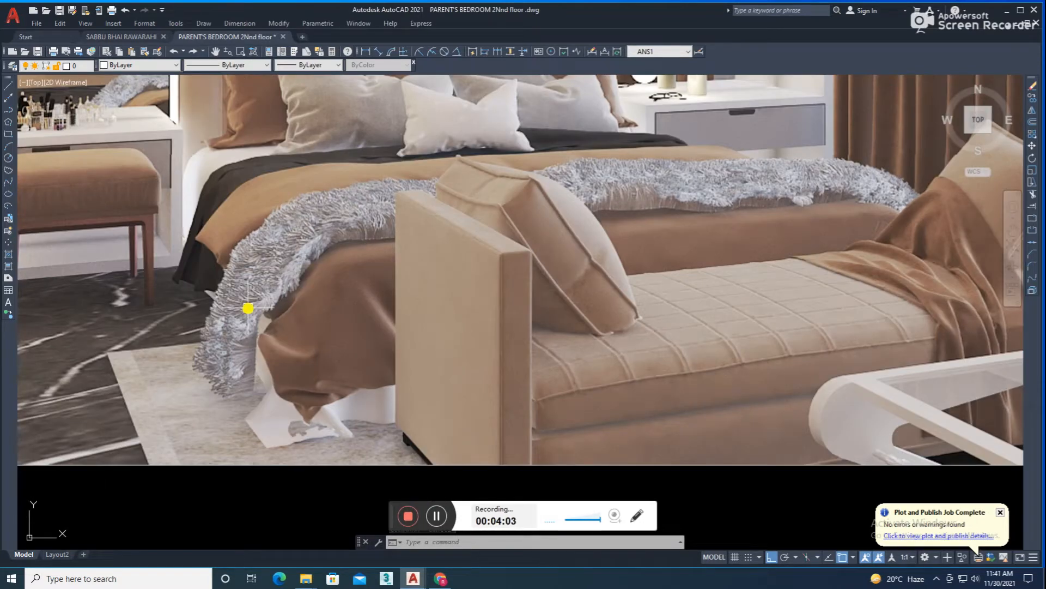
pyautogui.scroll(-2, 248, 307)
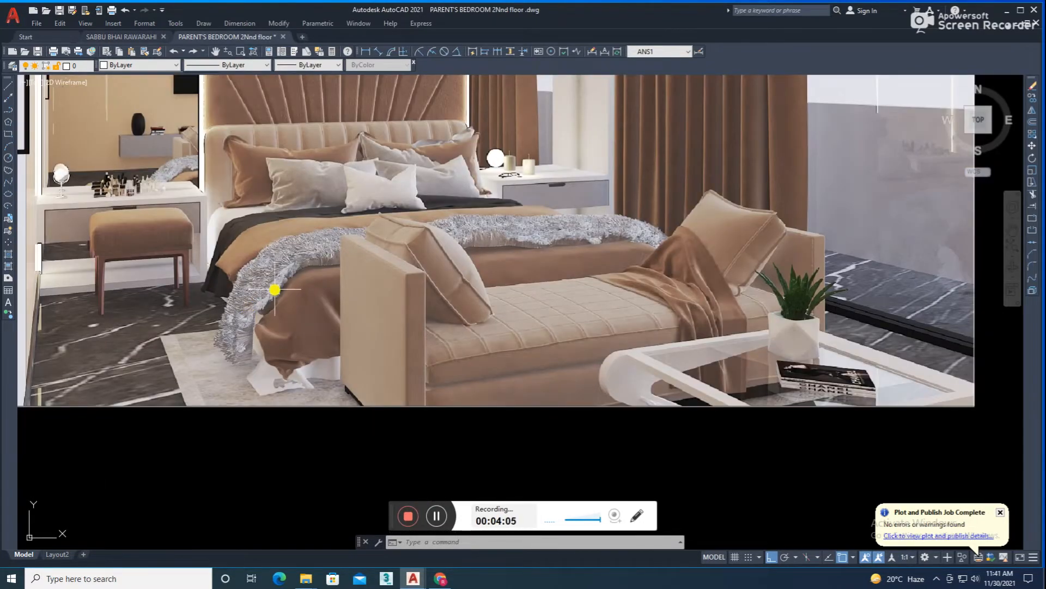
pyautogui.scroll(-3, 320, 248)
pyautogui.moveTo(513, 279); pyautogui.dragTo(465, 203, button='middle')
pyautogui.scroll(-2, 465, 205)
pyautogui.moveTo(616, 287); pyautogui.dragTo(615, 371, button='middle')
pyautogui.press('Escape')
# Step: Draw a horizontal guide line across the headboard from its left edge to its right edge
pyautogui.scroll(7, 418, 99)
pyautogui.moveTo(598, 214); pyautogui.dragTo(429, 189, button='middle')
pyautogui.write('l')
pyautogui.press('Return')
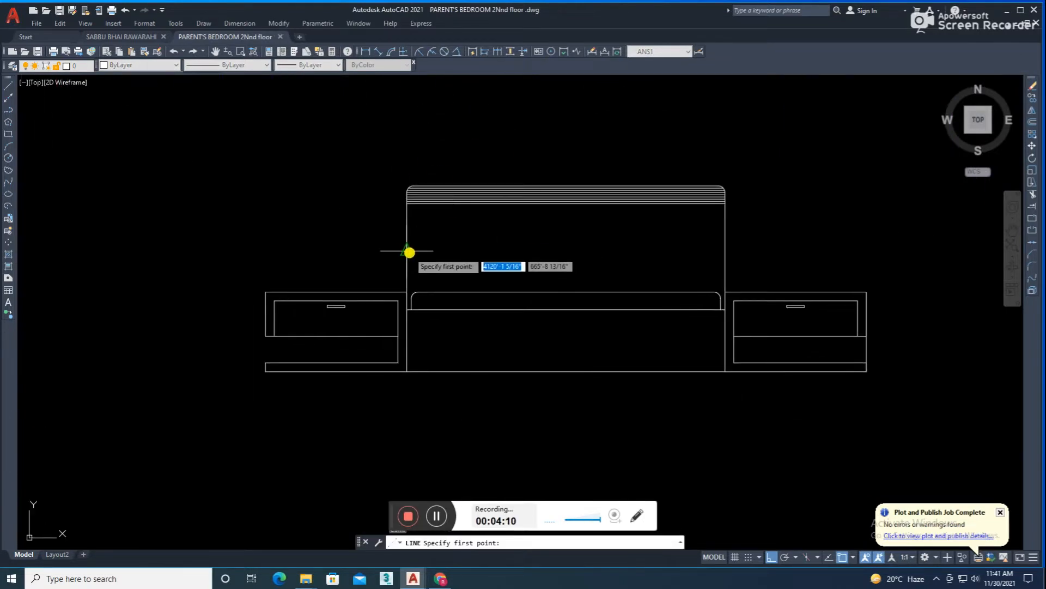
pyautogui.click(408, 251)
pyautogui.click(725, 251)
pyautogui.press('Return')
pyautogui.click(625, 251)
pyautogui.write('div')
pyautogui.press('Return')
pyautogui.click(553, 249)
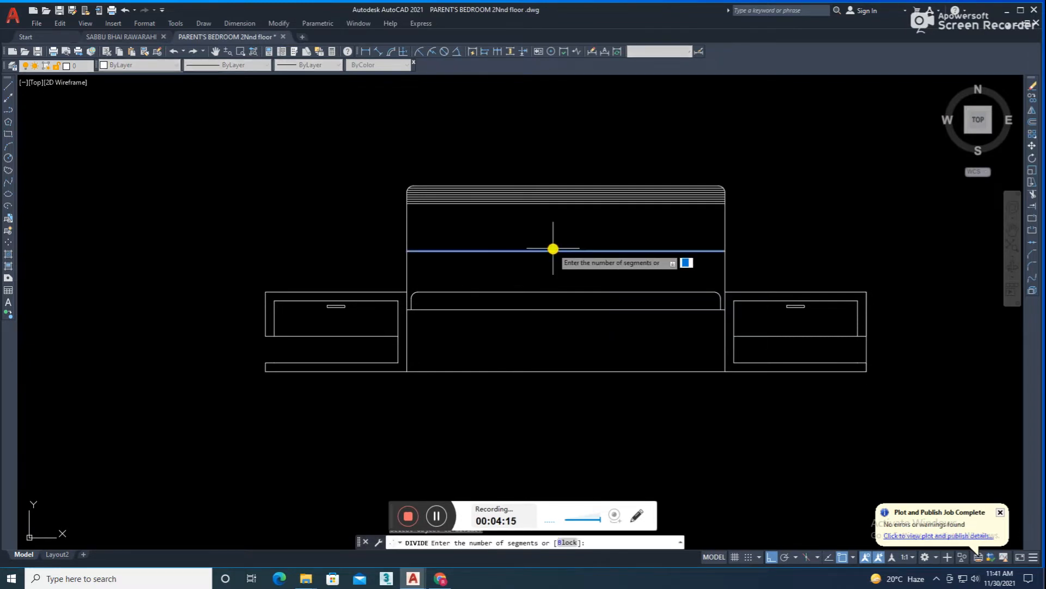
pyautogui.press('Escape')
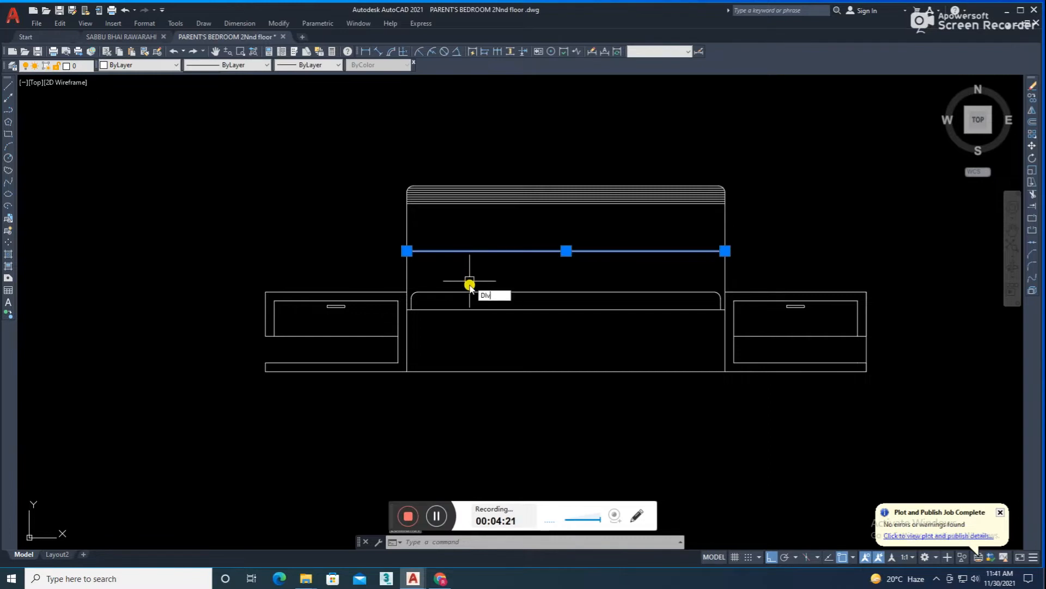
# Step: Divide the headboard's horizontal guide line into eight equal segments with point markers and delete the guide line
pyautogui.press('Return')
pyautogui.click(481, 252)
pyautogui.scroll(2, 481, 252)
pyautogui.press('Escape')
pyautogui.press('Escape')
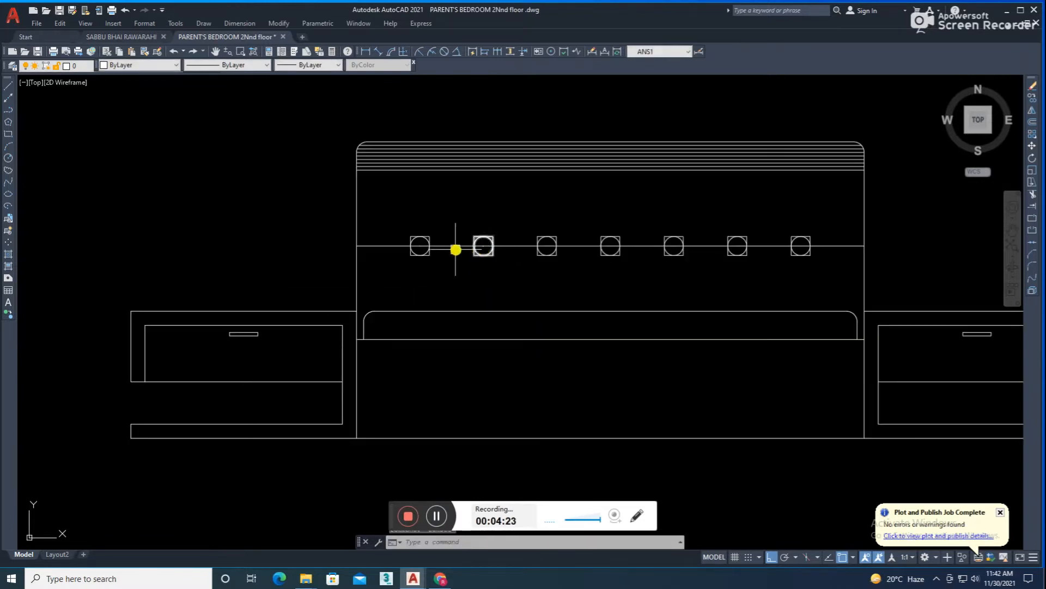
pyautogui.scroll(-2, 512, 270)
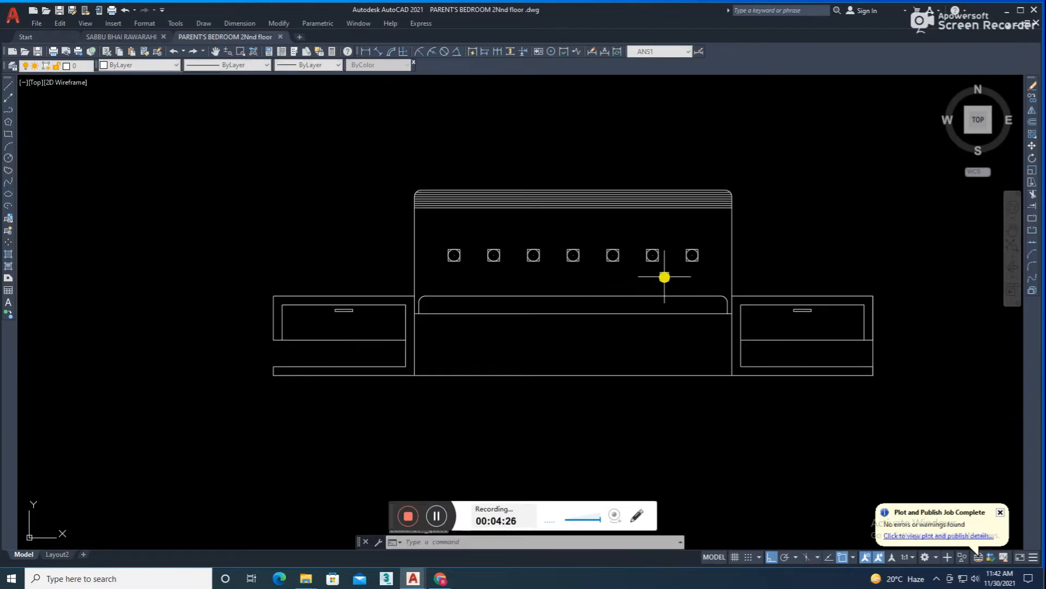
# Step: Draw a short vertical line from the rightmost point marker and extend it up to the headboard's top edge
pyautogui.write('l')
pyautogui.press('space')
pyautogui.click(692, 255)
pyautogui.scroll(2, 692, 317)
pyautogui.click(693, 284)
pyautogui.press('space')
pyautogui.write('ex')
pyautogui.press('space')
pyautogui.click(692, 258)
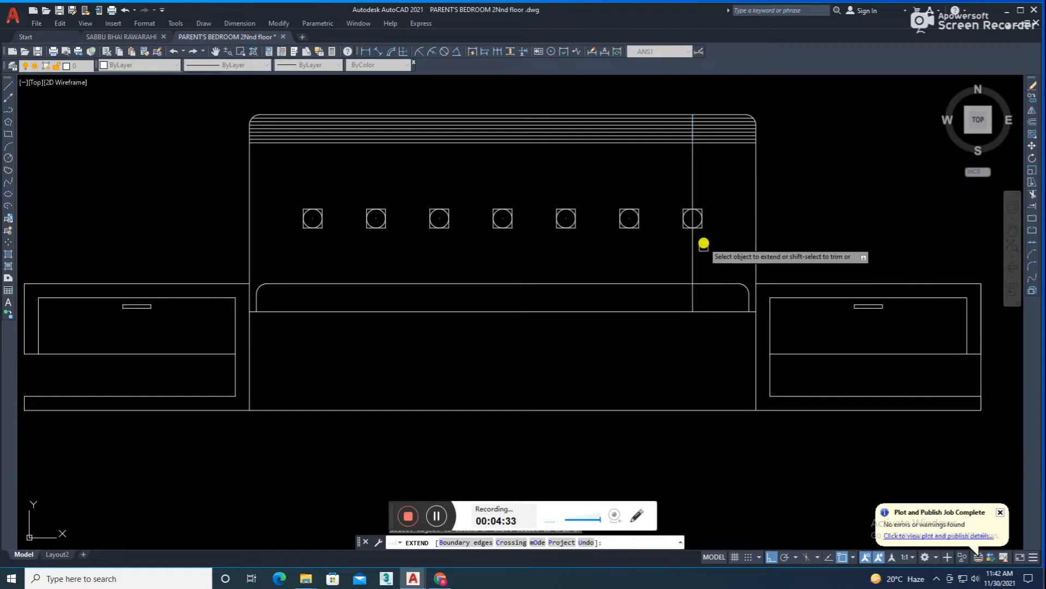
pyautogui.press('Escape')
# Step: Trim the part of the vertical line that runs below the top of the mattress band
pyautogui.scroll(2, 697, 314)
pyautogui.write('tr')
pyautogui.press('space')
pyautogui.click(689, 283)
pyautogui.press('Escape')
# Step: Copy the vertical line from the rightmost point marker to each of the other six markers along the headboard
pyautogui.write('c')
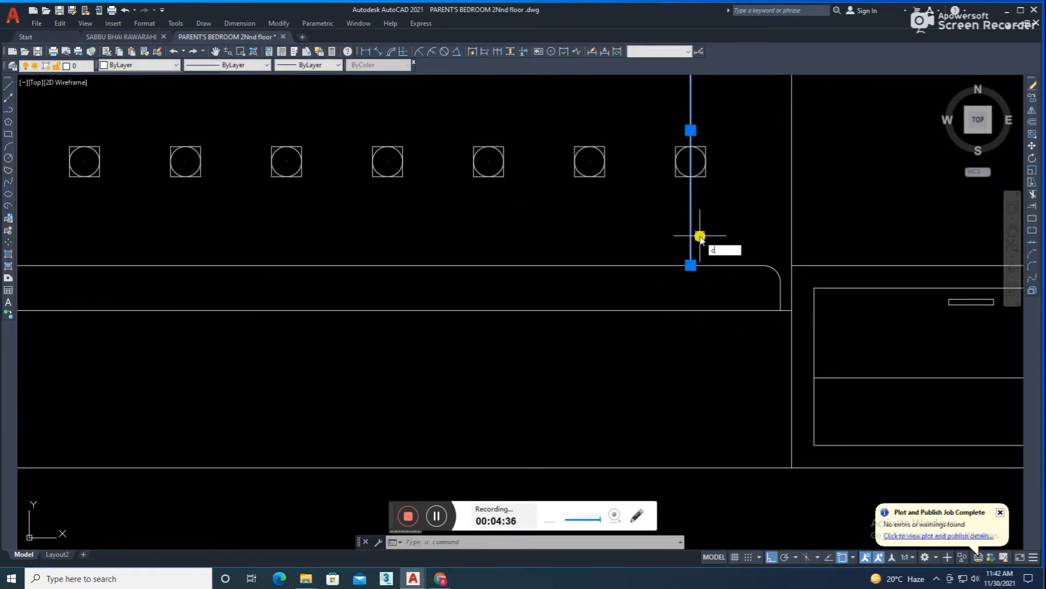
pyautogui.write('o')
pyautogui.press('space')
pyautogui.click(691, 162)
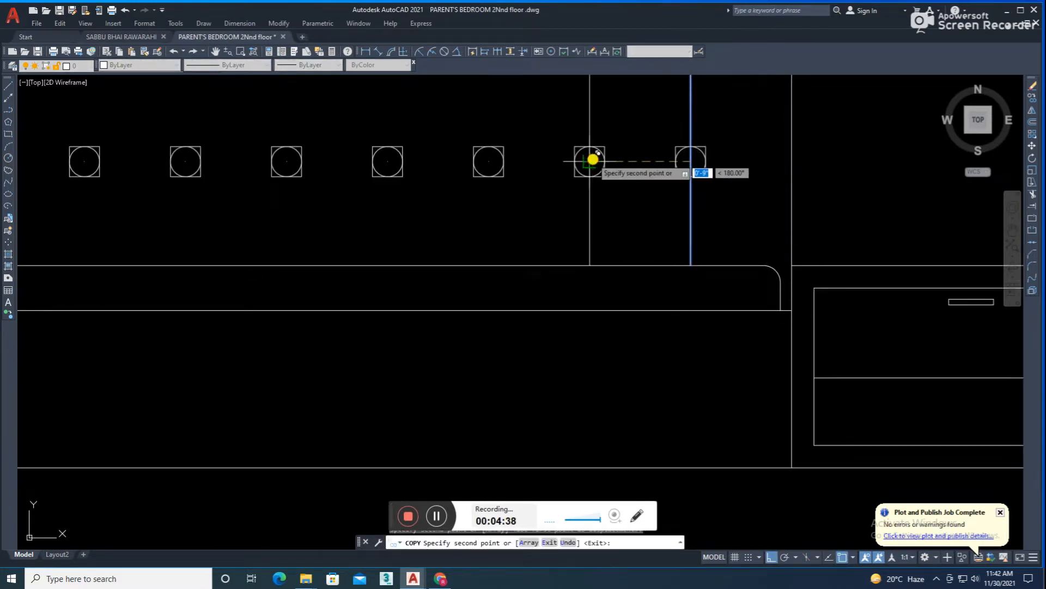
pyautogui.click(488, 166)
pyautogui.click(386, 162)
pyautogui.click(288, 162)
pyautogui.moveTo(234, 183); pyautogui.dragTo(339, 190, button='middle')
pyautogui.click(290, 167)
pyautogui.click(191, 168)
pyautogui.press('Escape')
# Step: Erase all the point markers across the headboard
pyautogui.scroll(-2, 243, 196)
pyautogui.click(184, 163)
pyautogui.click(608, 208)
pyautogui.write('e')
pyautogui.press('space')
pyautogui.moveTo(591, 214); pyautogui.dragTo(615, 280, button='middle')
# Step: Offset the three rightmost vertical headboard lines by a small distance to both sides to form triple seam lines
pyautogui.write('o')
pyautogui.press('space')
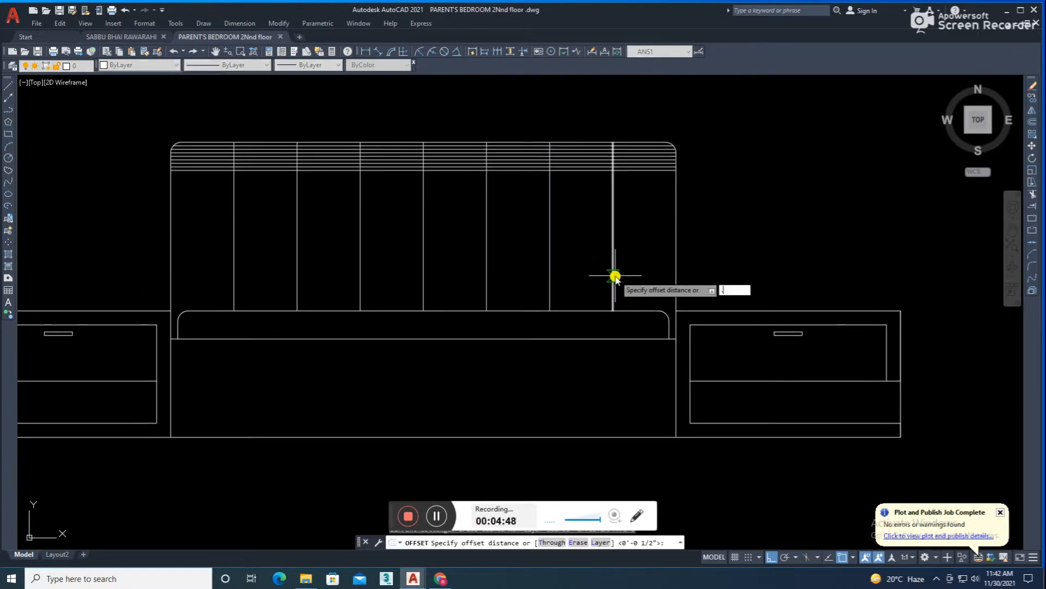
pyautogui.scroll(5, 614, 272)
pyautogui.click(641, 257)
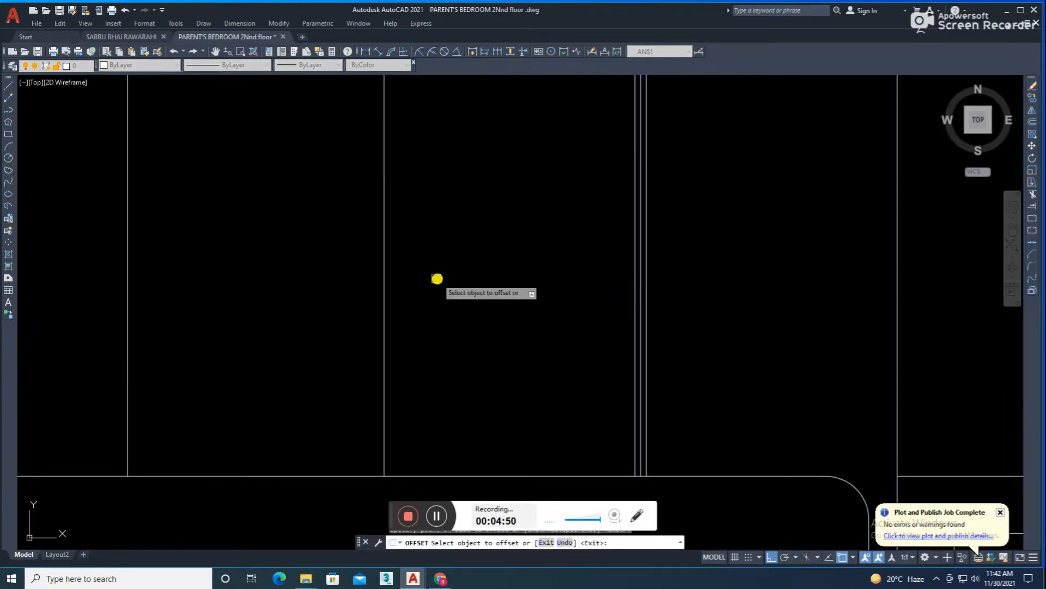
pyautogui.click(381, 257)
pyautogui.scroll(-2, 336, 276)
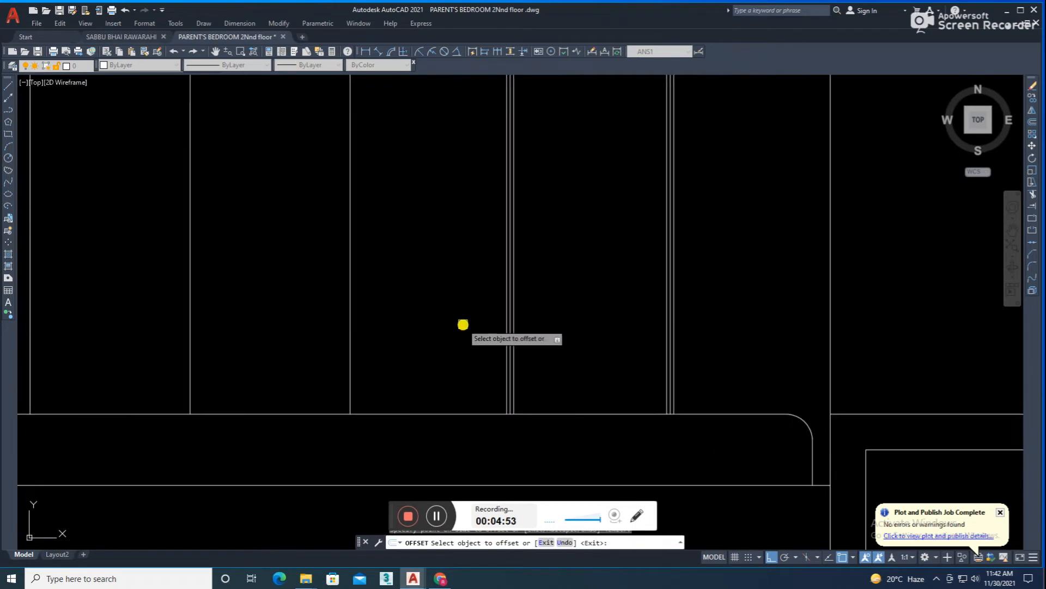
pyautogui.click(348, 279)
pyautogui.click(329, 280)
pyautogui.scroll(-2, 382, 302)
# Step: Offset the middle vertical headboard line to both sides by the same small distance
pyautogui.moveTo(388, 301); pyautogui.dragTo(513, 311, button='middle')
pyautogui.scroll(1, 441, 301)
pyautogui.click(428, 295)
pyautogui.click(451, 294)
pyautogui.scroll(2, 436, 294)
pyautogui.scroll(4, 424, 291)
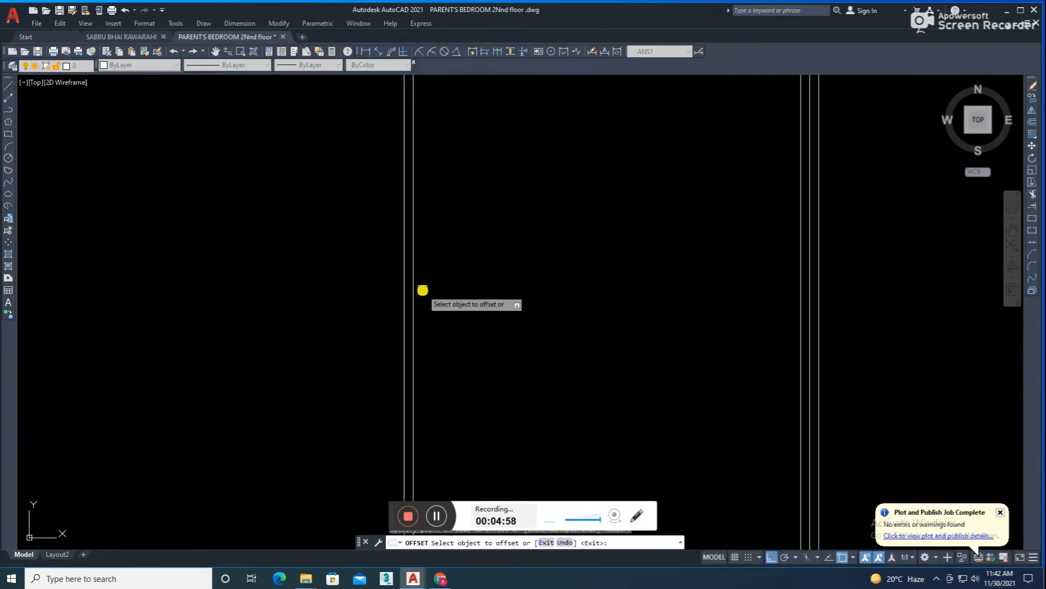
pyautogui.click(393, 283)
pyautogui.click(340, 291)
pyautogui.scroll(-6, 334, 292)
pyautogui.moveTo(357, 314); pyautogui.dragTo(542, 287, button='middle')
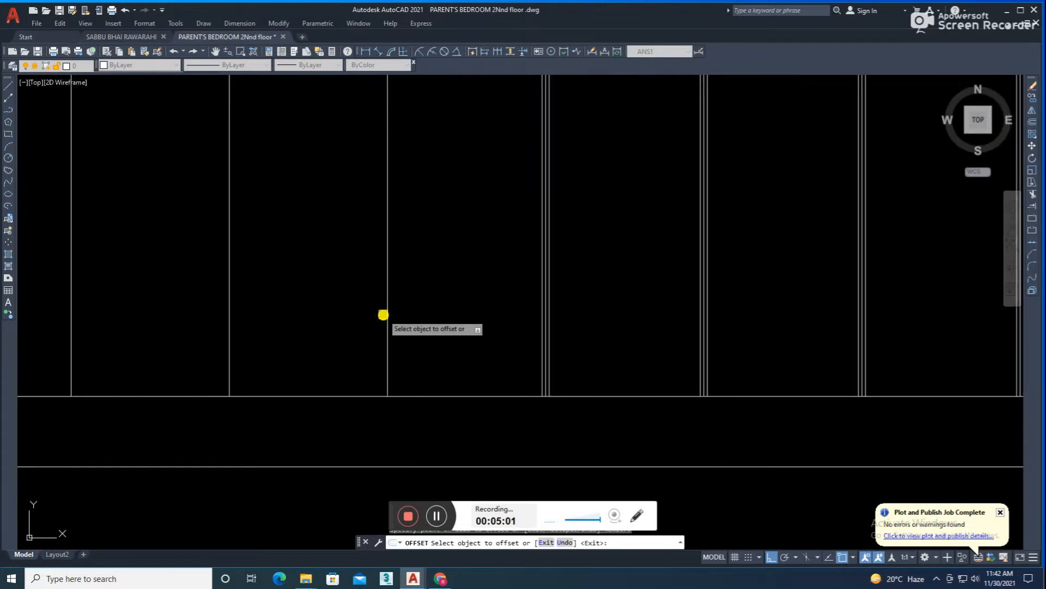
# Step: Offset the three leftmost vertical headboard lines to both sides by the same small distance
pyautogui.scroll(2, 388, 319)
pyautogui.scroll(-4, 355, 332)
pyautogui.moveTo(334, 340); pyautogui.dragTo(367, 306, button='middle')
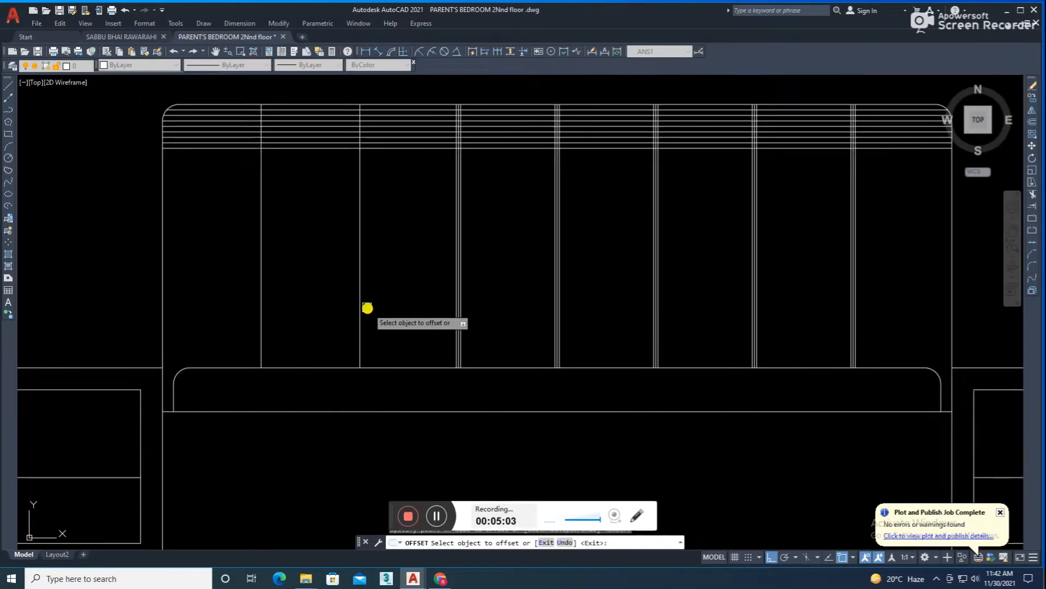
pyautogui.scroll(2, 360, 305)
pyautogui.scroll(2, 339, 315)
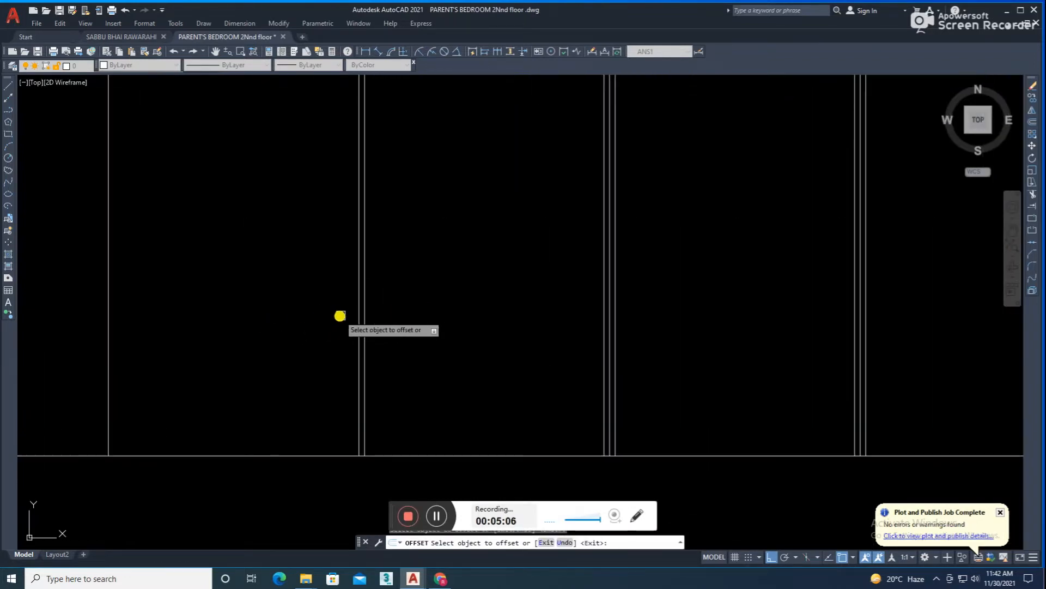
pyautogui.scroll(-4, 357, 313)
pyautogui.scroll(2, 360, 307)
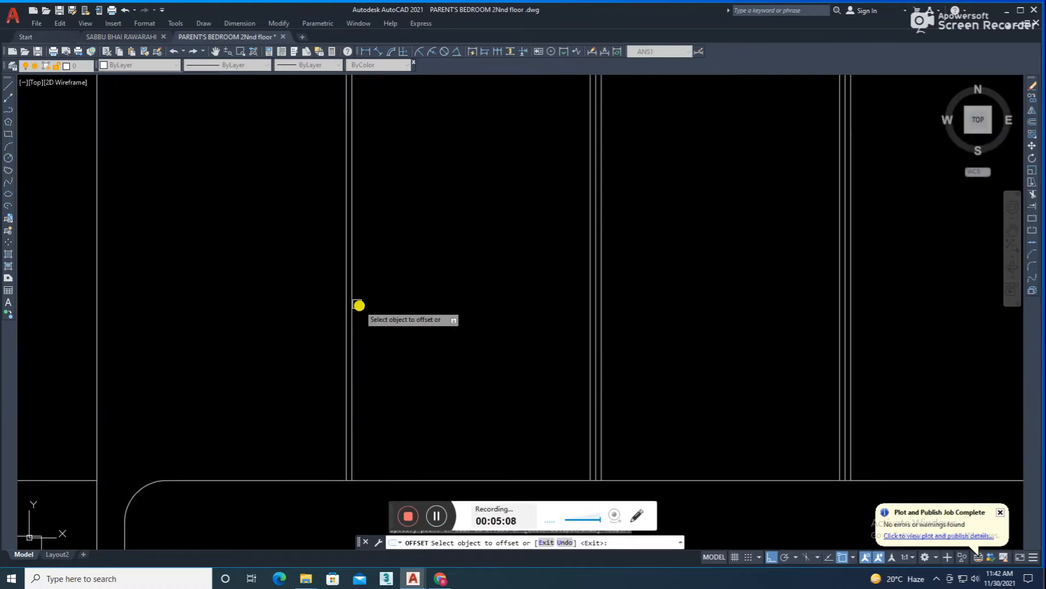
pyautogui.press('Escape')
# Step: Offset the bed block's bottom line 4" upward
pyautogui.scroll(-6, 351, 320)
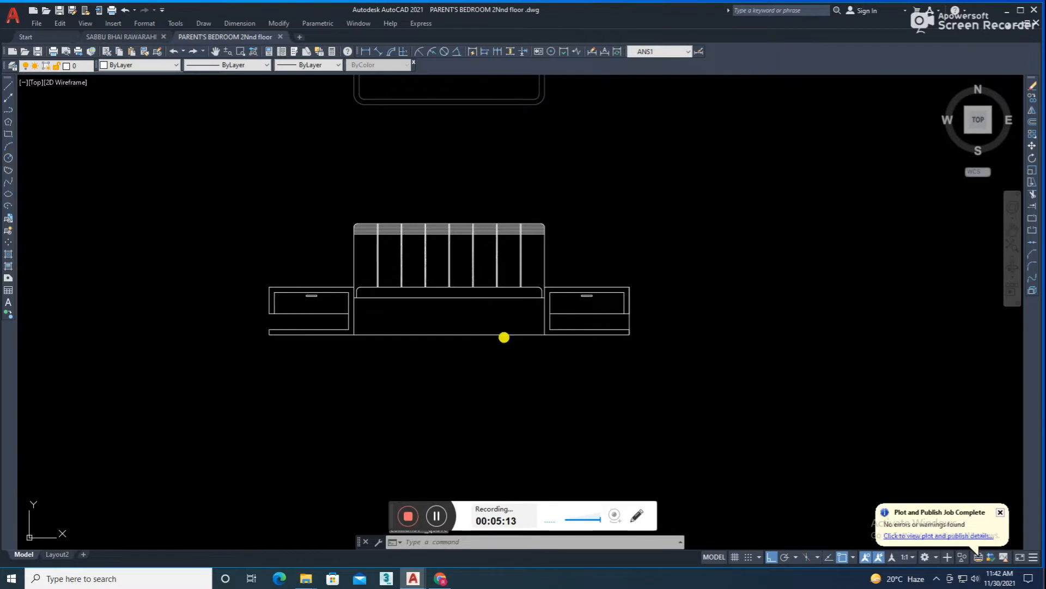
pyautogui.scroll(4, 427, 339)
pyautogui.write('o')
pyautogui.press('Return')
pyautogui.write('4')
pyautogui.press('Return')
pyautogui.click(424, 329)
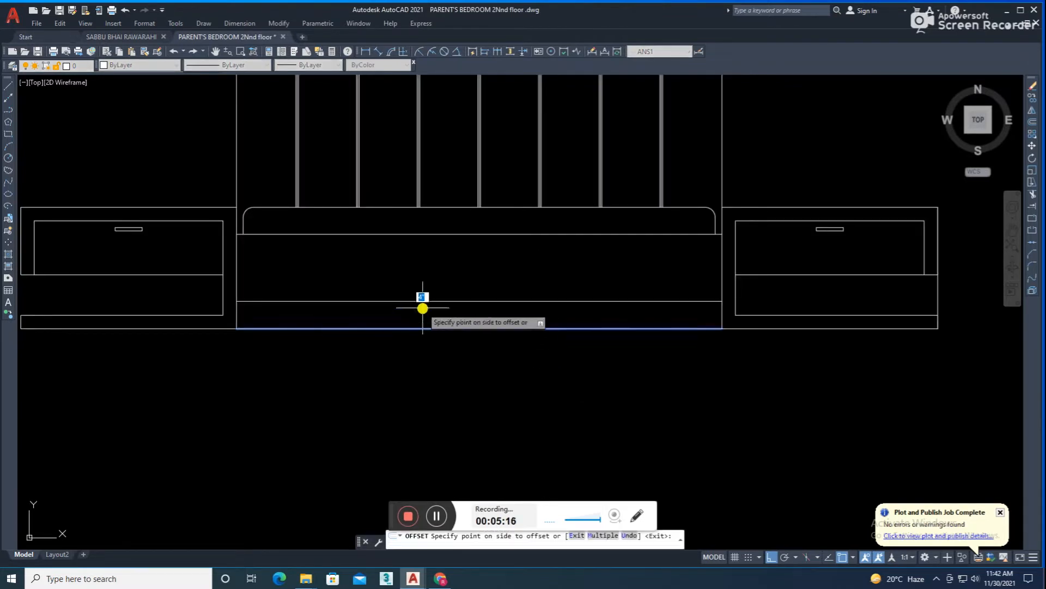
pyautogui.click(421, 312)
pyautogui.press('Escape')
pyautogui.write('tr')
pyautogui.press('Escape')
# Step: Move the offset line 2" down and remove the bed block's original bottom line between the side compartments
pyautogui.click(409, 302)
pyautogui.write('m')
pyautogui.press('Return')
pyautogui.click(465, 373)
pyautogui.write('2')
pyautogui.press('Return')
pyautogui.write('tr')
pyautogui.press('Escape')
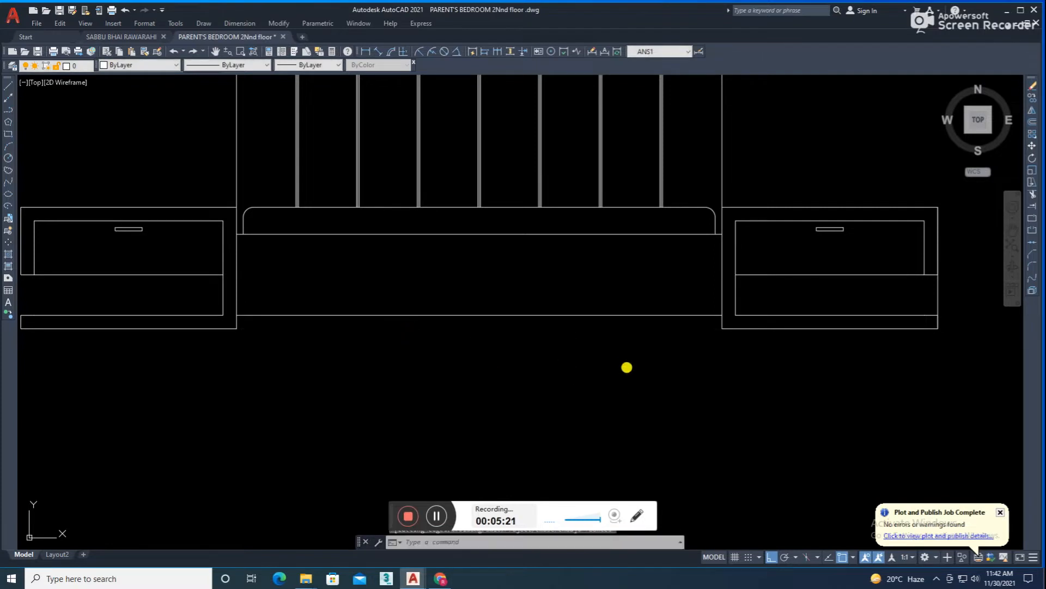
# Step: Draw a rectangular leg 2" high and 4" wide below the base line, 6" in from the base's left end
pyautogui.write('l ')
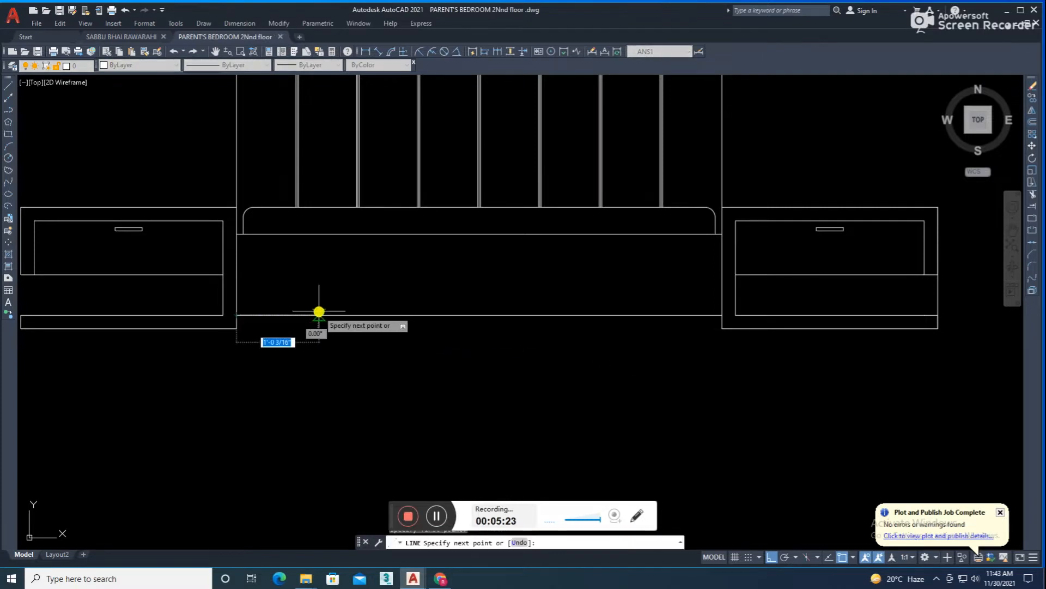
pyautogui.write('2')
pyautogui.press('Return')
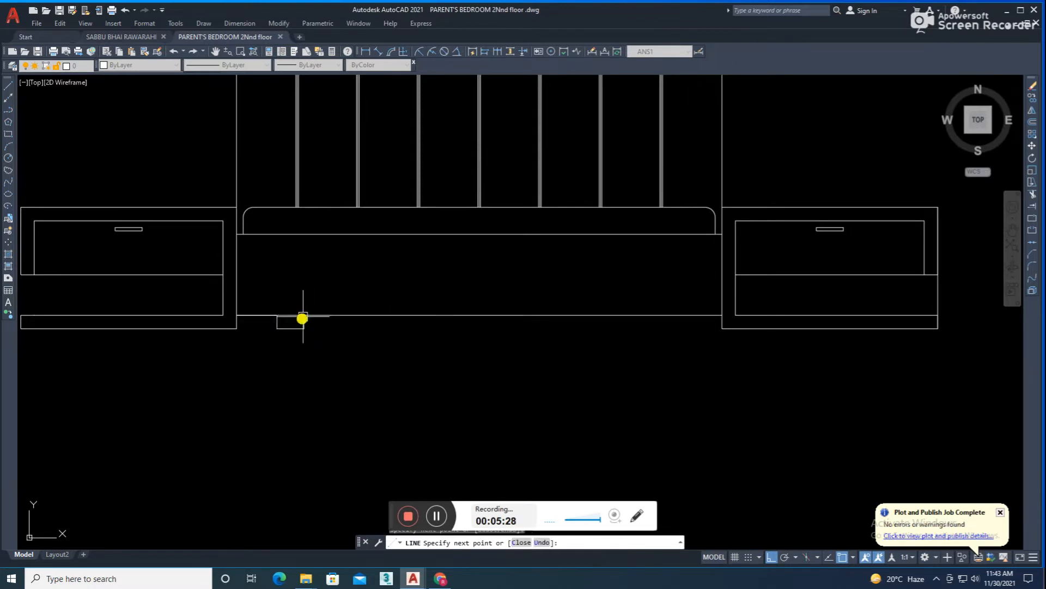
pyautogui.press('Escape')
# Step: Mirror the leg about the bed's vertical centreline, keeping the original, and save the drawing
pyautogui.scroll(4, 265, 317)
pyautogui.scroll(-4, 272, 319)
pyautogui.click(278, 307)
pyautogui.click(397, 389)
pyautogui.write('mi')
pyautogui.press('Return')
pyautogui.click(507, 329)
pyautogui.click(505, 385)
pyautogui.press('Return')
pyautogui.scroll(-2, 610, 332)
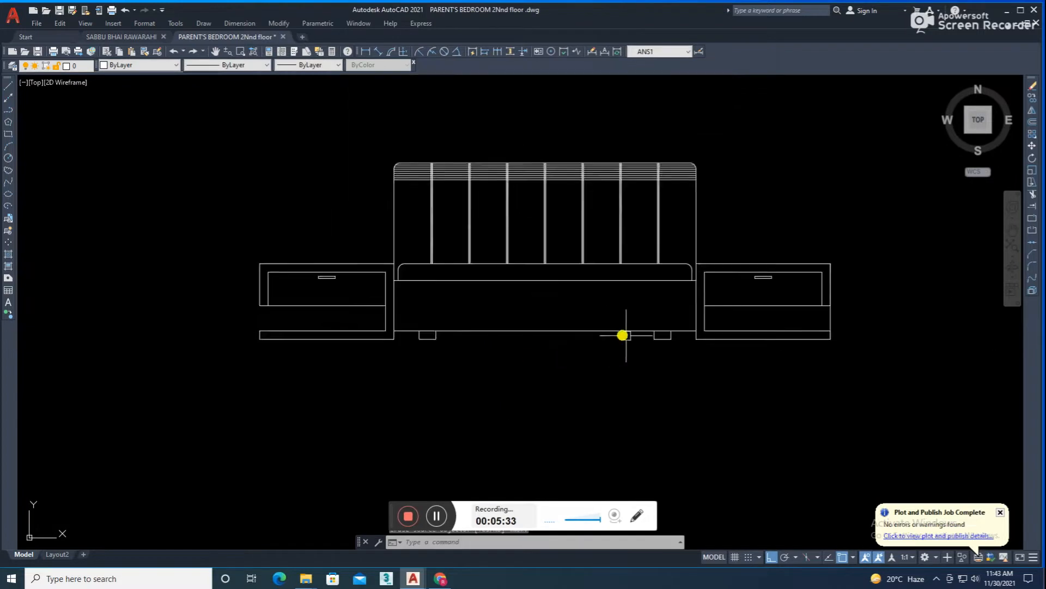
pyautogui.moveTo(710, 362); pyautogui.dragTo(618, 386, button='middle')
pyautogui.hotkey('ctrl', 's')
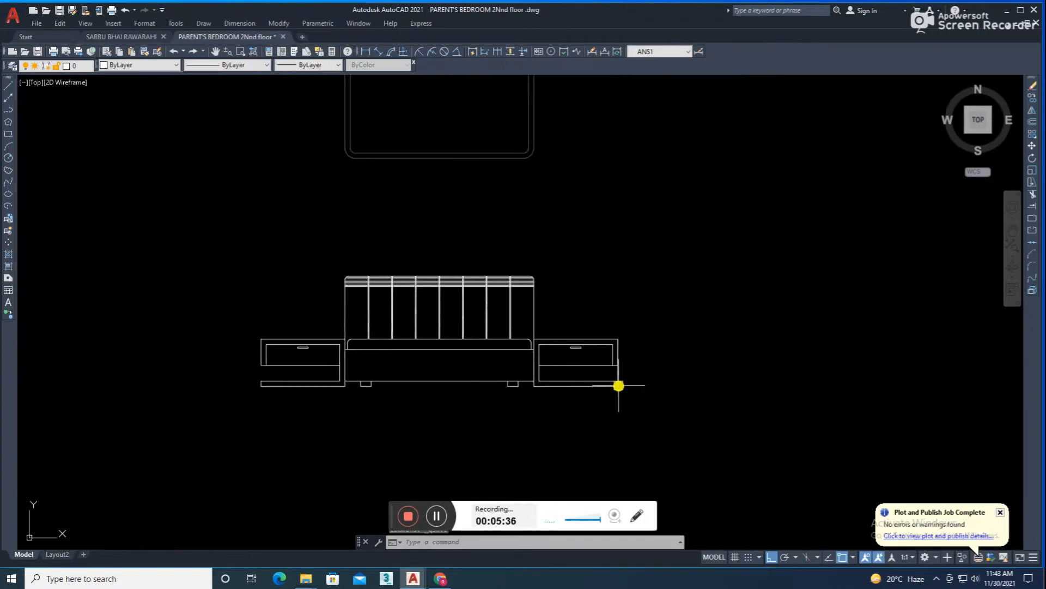
# Step: Change the colour of the entire bed elevation to 99,100,102
pyautogui.click(245, 437)
pyautogui.click(158, 65)
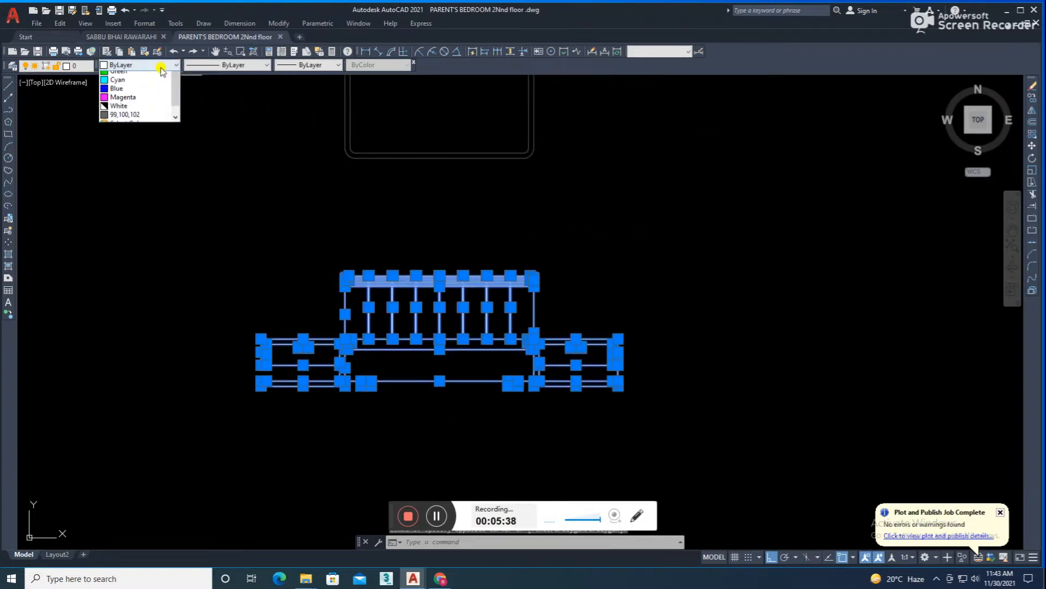
pyautogui.click(148, 155)
pyautogui.press('Escape')
pyautogui.moveTo(684, 340)
pyautogui.mouseDown(button='middle')
pyautogui.moveTo(657, 313)
pyautogui.moveTo(680, 336)
pyautogui.moveTo(649, 339)
pyautogui.mouseUp(button='middle')
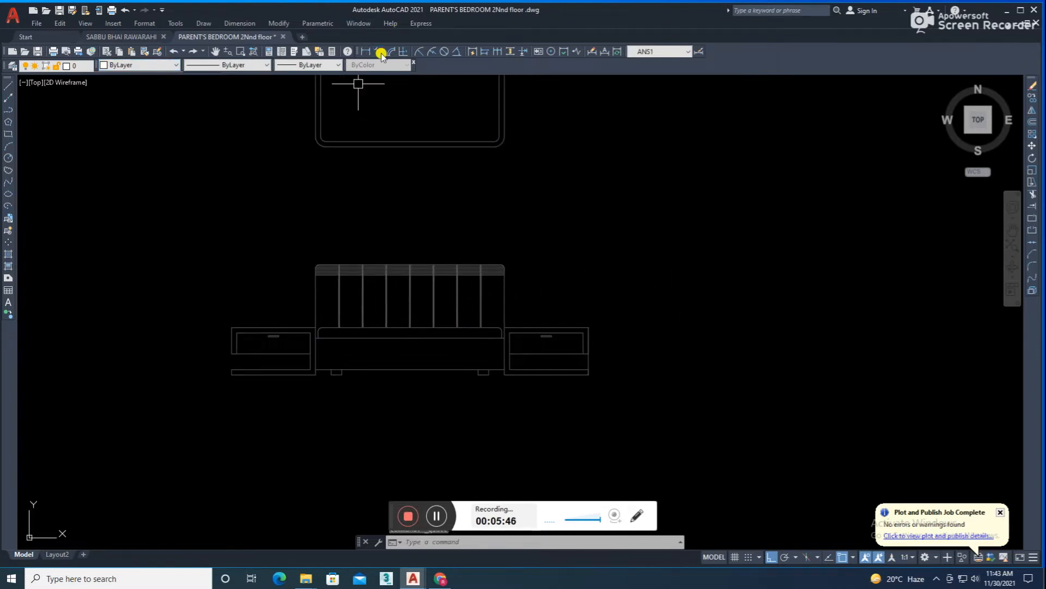
pyautogui.click(382, 55)
pyautogui.scroll(5, 602, 389)
pyautogui.click(543, 327)
pyautogui.click(542, 304)
pyautogui.press('Escape')
# Step: Trim the right compartment's outer edge beside the open shelf to match the left compartment, and save the drawing
pyautogui.write('tr')
pyautogui.press('space')
pyautogui.click(543, 272)
pyautogui.press('Escape')
pyautogui.scroll(-2, 604, 282)
pyautogui.hotkey('ctrl', 's')
pyautogui.scroll(-1, 589, 321)
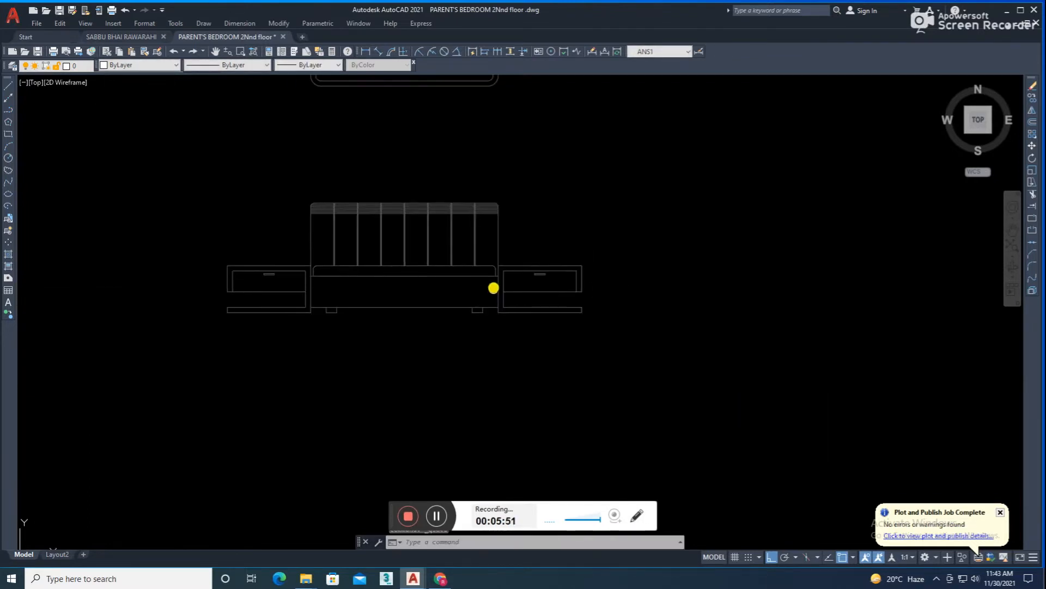
# Step: Set the height of the ATTR text style to 1.5" through the ANS1 dimension style's text settings
pyautogui.write('d')
pyautogui.press('space')
pyautogui.click(634, 265)
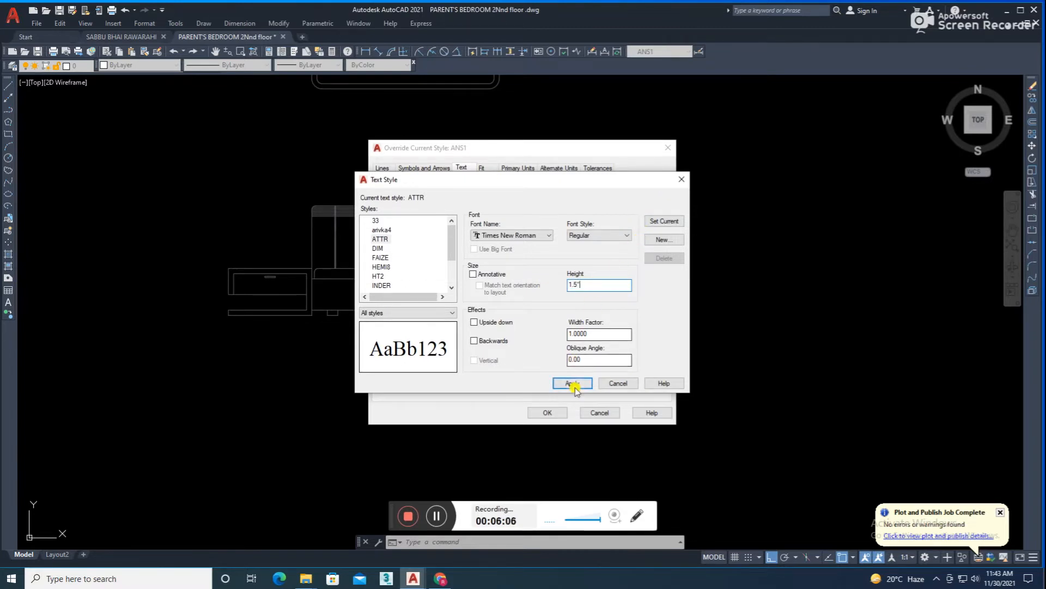
pyautogui.click(613, 384)
pyautogui.click(564, 413)
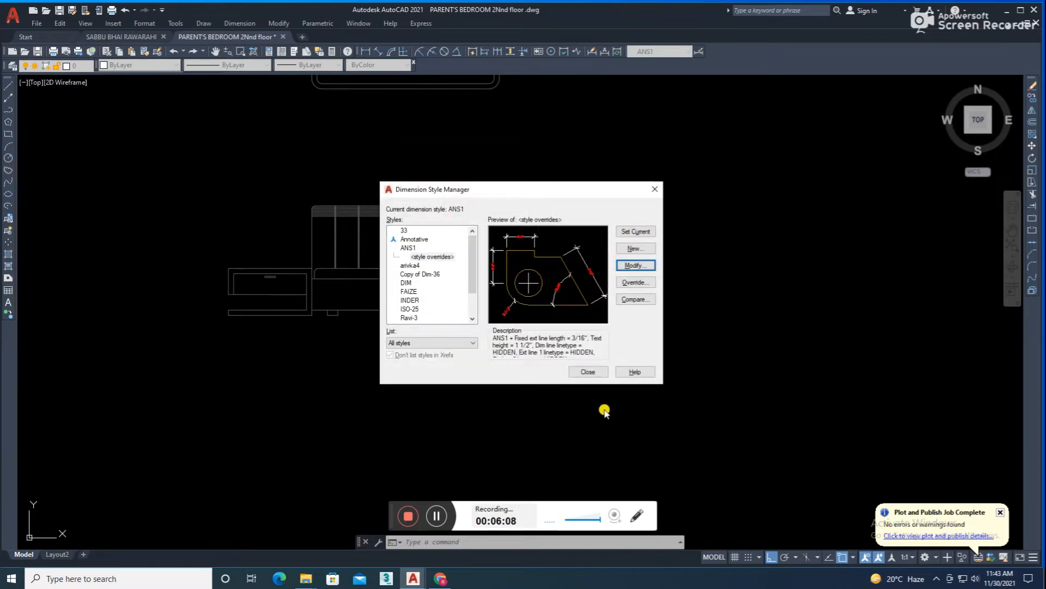
pyautogui.click(588, 371)
pyautogui.click(380, 51)
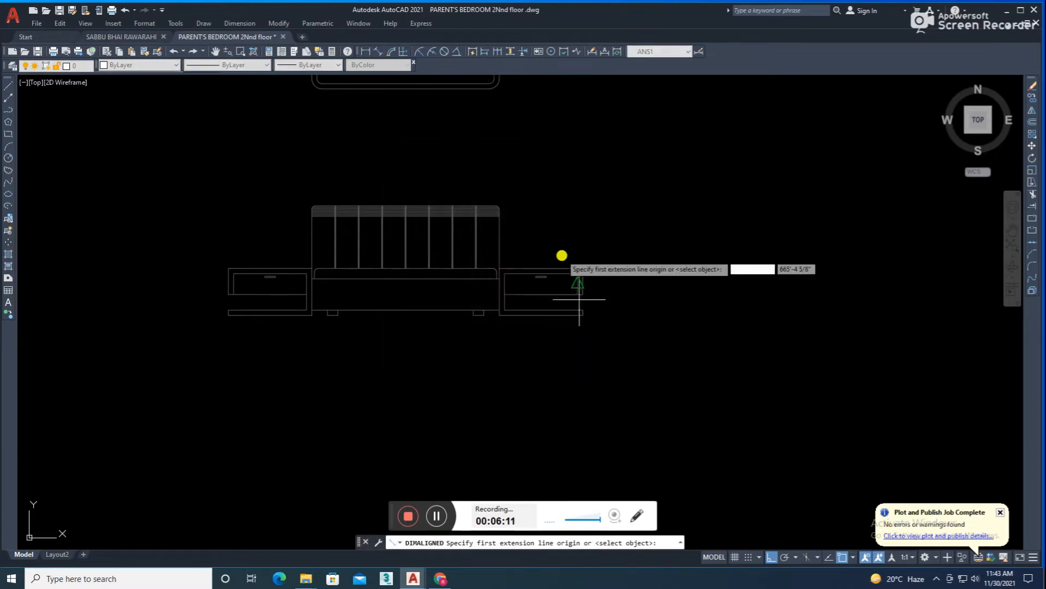
pyautogui.scroll(4, 559, 248)
pyautogui.click(535, 206)
pyautogui.click(534, 185)
pyautogui.moveTo(568, 183); pyautogui.dragTo(600, 321, button='middle')
pyautogui.press('Escape')
# Step: Dimension the heights of the right compartment's bottom board, open shelf and drawer section in one chain beside its outer edge
pyautogui.press('space')
pyautogui.click(567, 344)
pyautogui.scroll(2, 567, 321)
pyautogui.click(569, 325)
pyautogui.scroll(-2, 570, 327)
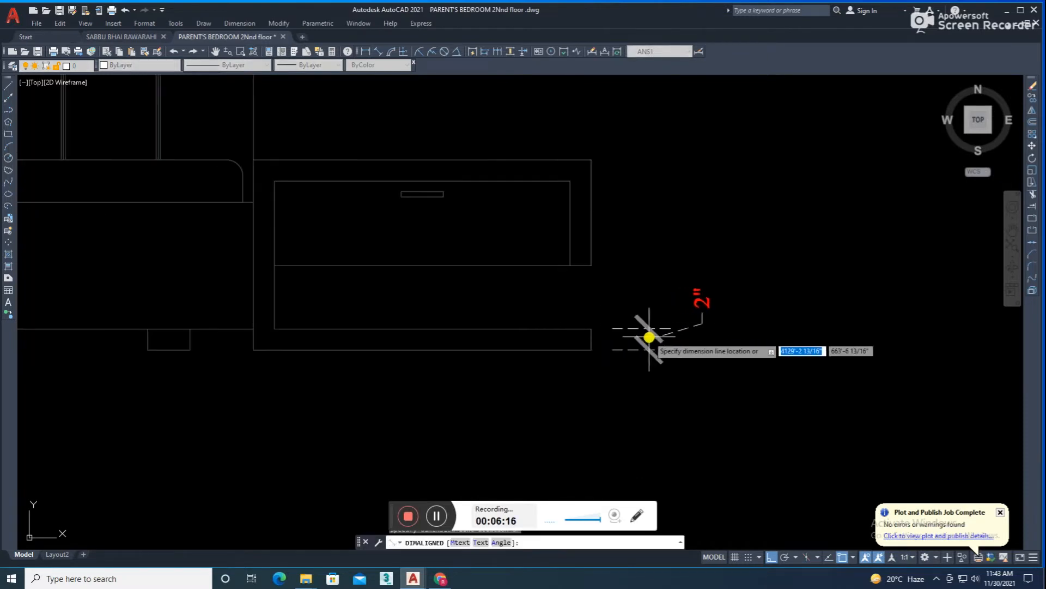
pyautogui.click(651, 304)
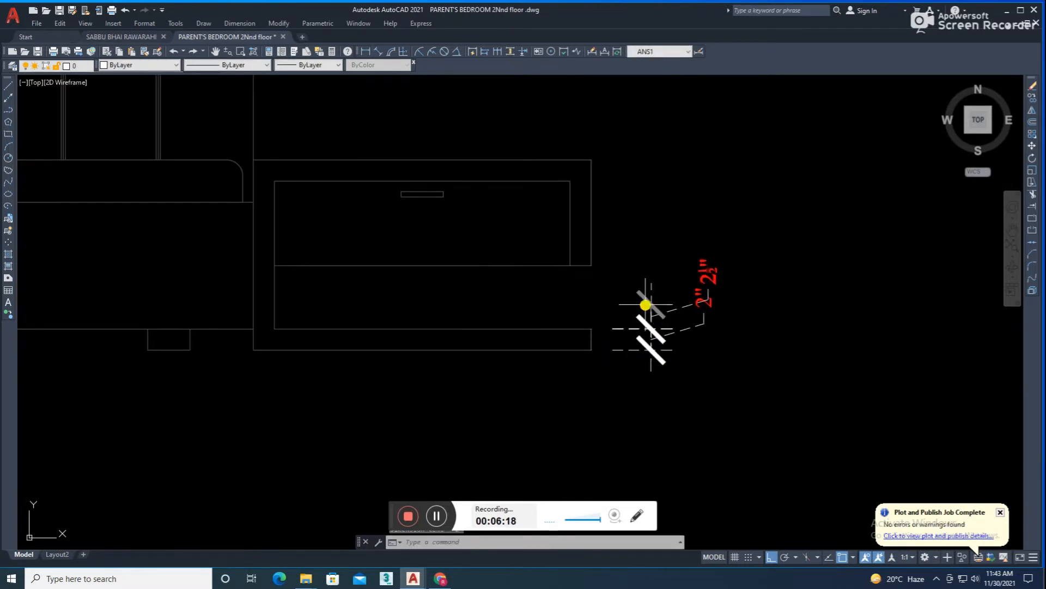
pyautogui.click(590, 265)
pyautogui.click(590, 160)
pyautogui.press('Escape')
pyautogui.scroll(-2, 627, 247)
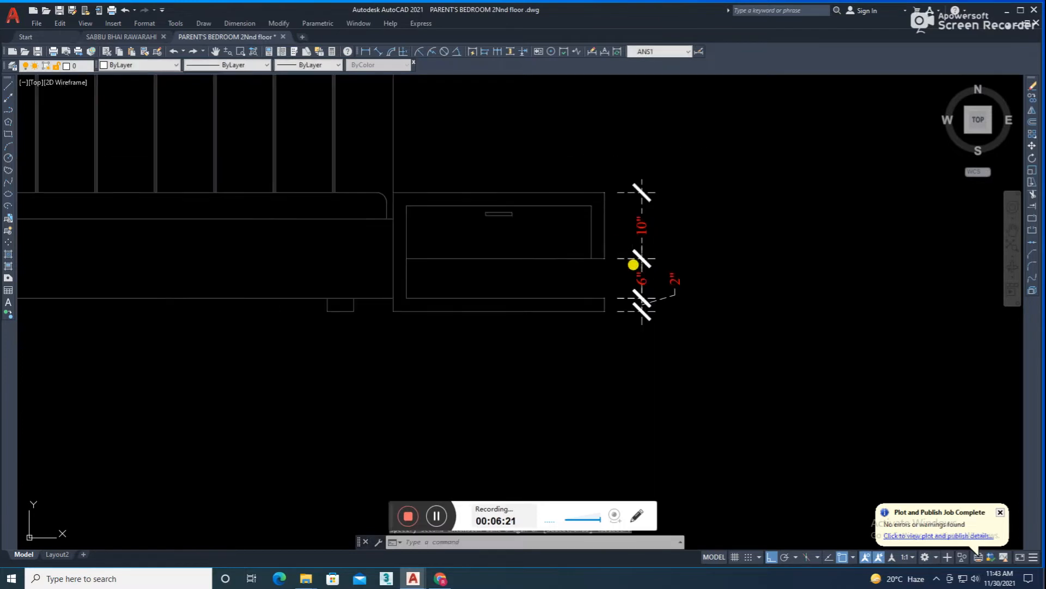
pyautogui.moveTo(633, 264); pyautogui.dragTo(641, 290, button='middle')
# Step: Dimension the widths of the right compartment, the bed and the left compartment in one continuous chain below the elevation
pyautogui.click(378, 52)
pyautogui.scroll(2, 551, 343)
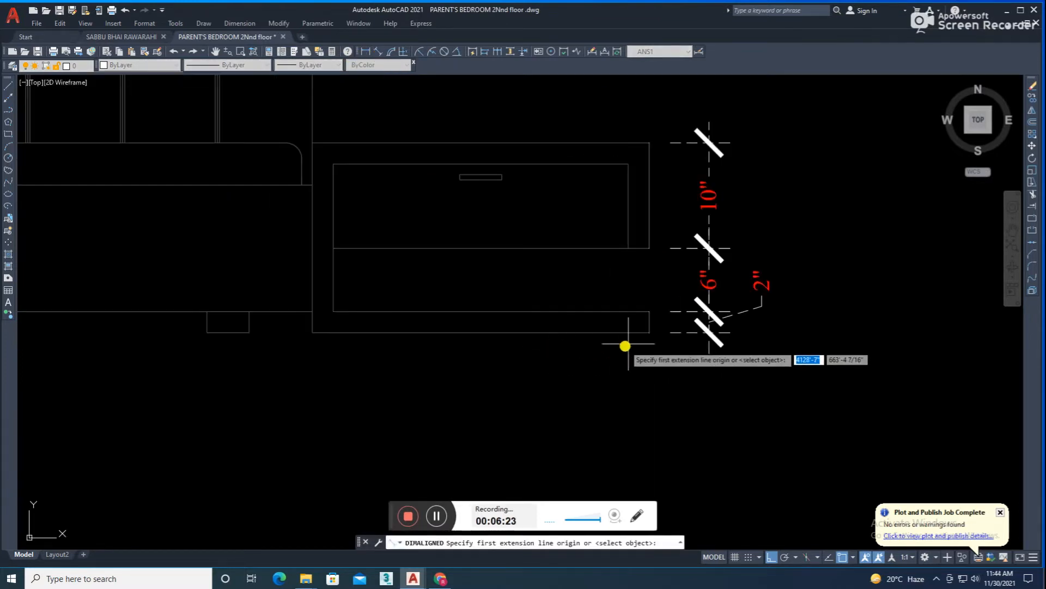
pyautogui.click(649, 332)
pyautogui.click(312, 332)
pyautogui.click(328, 367)
pyautogui.write('dco')
pyautogui.press('Return')
pyautogui.moveTo(243, 363); pyautogui.dragTo(600, 371, button='middle')
pyautogui.scroll(-2, 599, 370)
pyautogui.click(169, 351)
pyautogui.moveTo(207, 400); pyautogui.dragTo(585, 457, button='middle')
pyautogui.click(334, 409)
pyautogui.press('Escape')
pyautogui.scroll(-4, 538, 347)
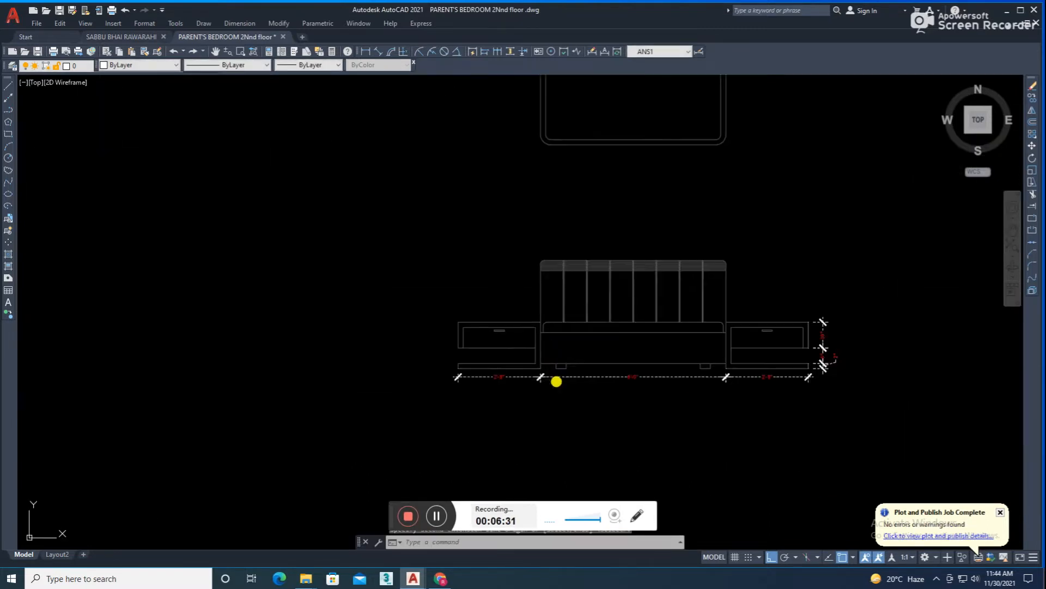
pyautogui.press('Escape')
# Step: Add an overall width dimension across the bed and both side compartments, below the chain of individual widths
pyautogui.moveTo(610, 342); pyautogui.dragTo(566, 342, button='middle')
pyautogui.click(378, 52)
pyautogui.scroll(2, 769, 390)
pyautogui.click(758, 334)
pyautogui.moveTo(308, 359); pyautogui.dragTo(861, 354, button='middle')
pyautogui.click(416, 331)
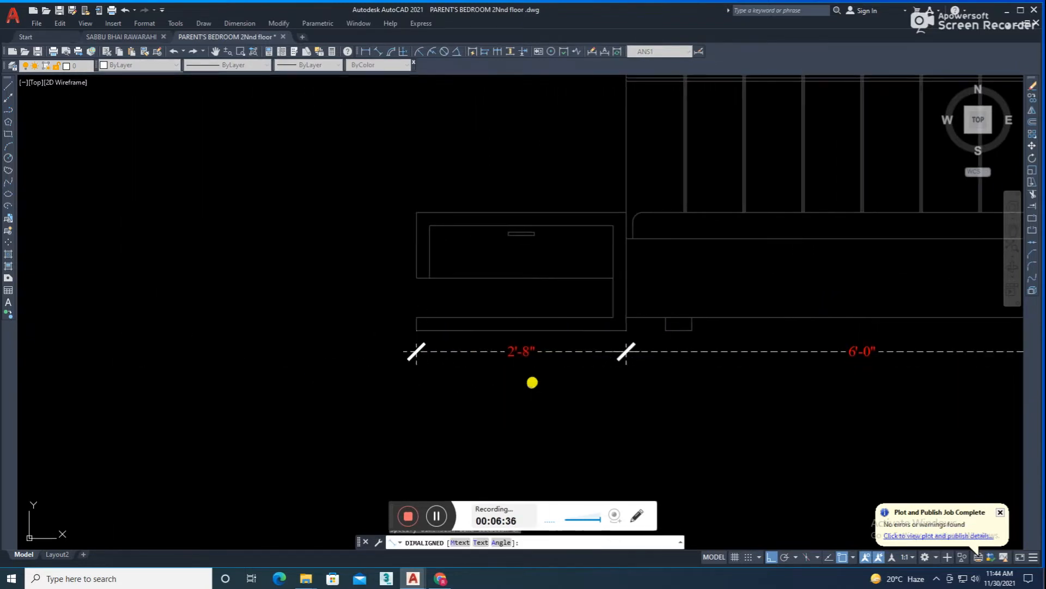
pyautogui.click(532, 380)
pyautogui.moveTo(533, 380); pyautogui.dragTo(488, 385, button='middle')
pyautogui.scroll(-2, 605, 364)
pyautogui.moveTo(626, 364); pyautogui.dragTo(489, 408, button='middle')
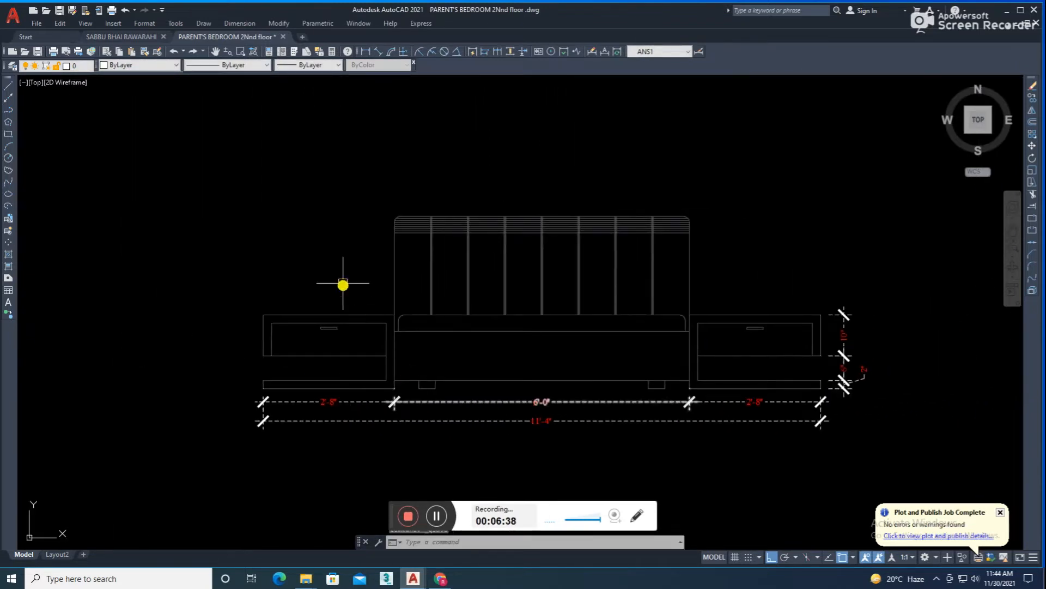
# Step: Add a continuous dimension chain inside the bed base for both legs' widths, their end offsets and the gap between them
pyautogui.press('Return')
pyautogui.scroll(4, 403, 403)
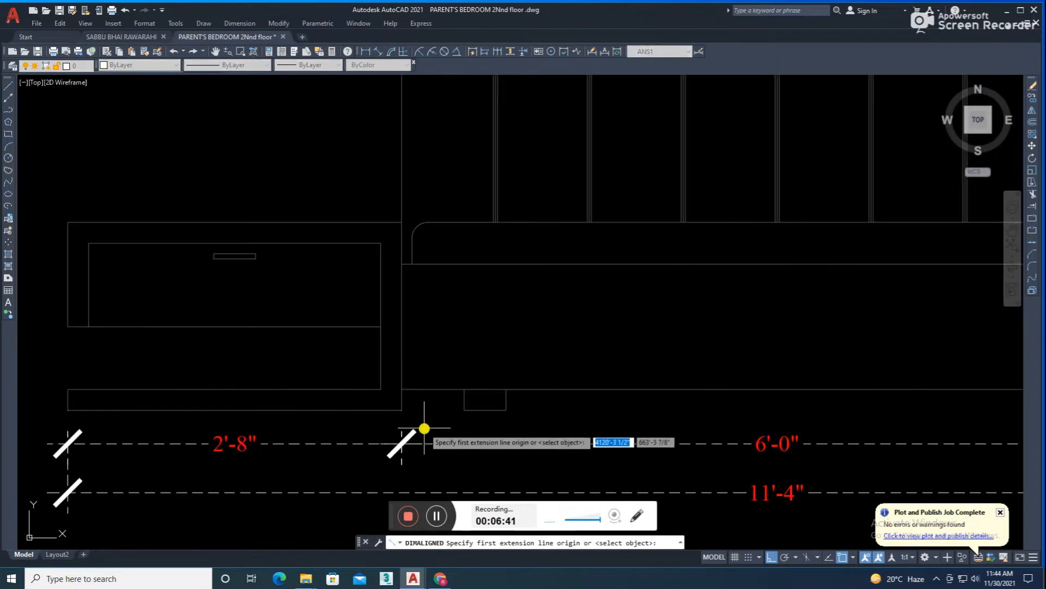
pyautogui.click(402, 410)
pyautogui.click(464, 389)
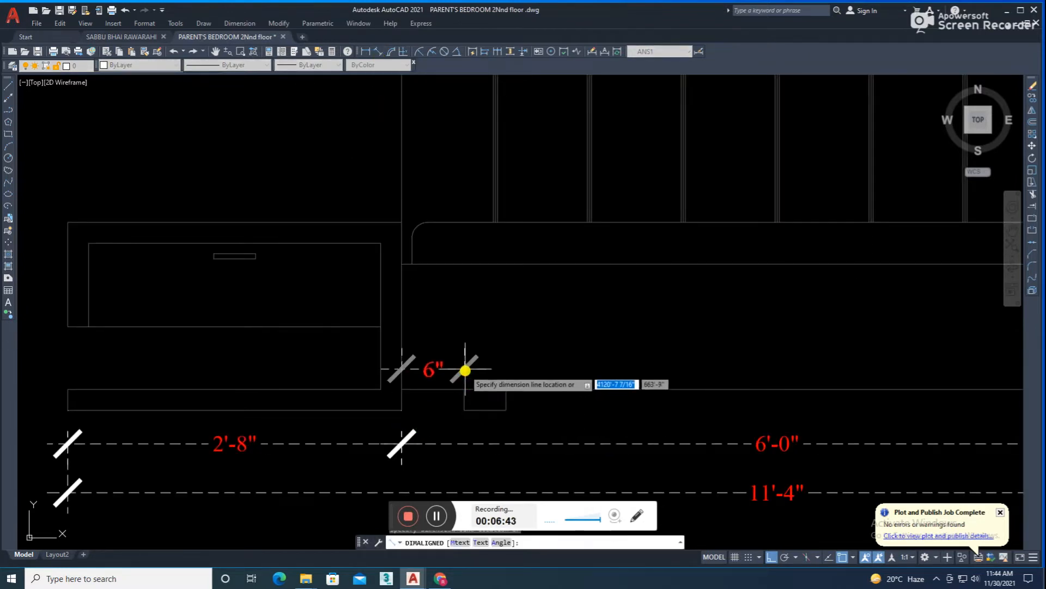
pyautogui.click(465, 352)
pyautogui.write('dco')
pyautogui.press('Return')
pyautogui.click(507, 388)
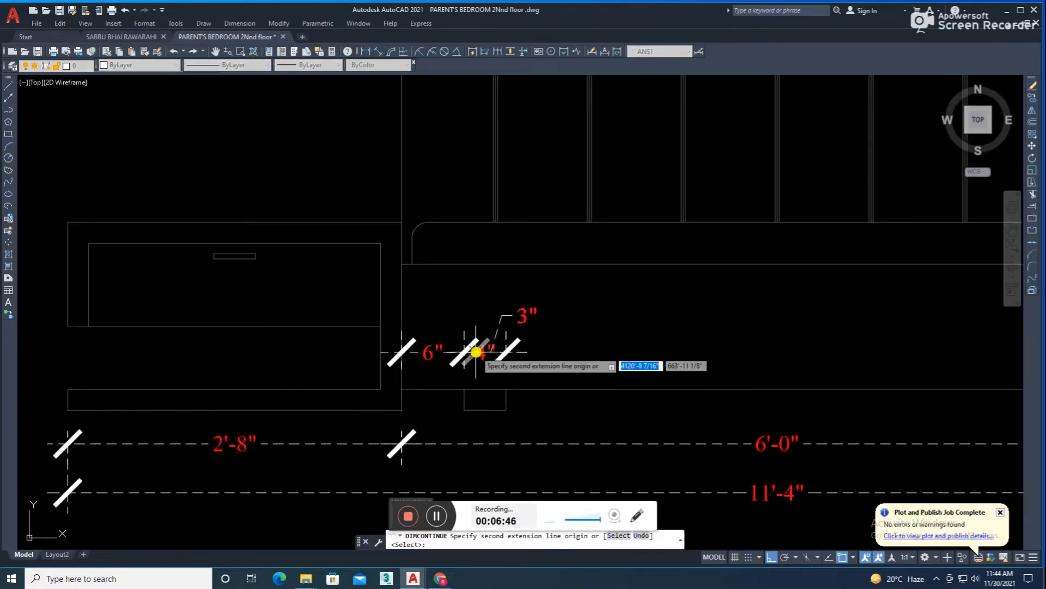
pyautogui.scroll(-4, 369, 369)
pyautogui.scroll(4, 625, 381)
pyautogui.click(650, 372)
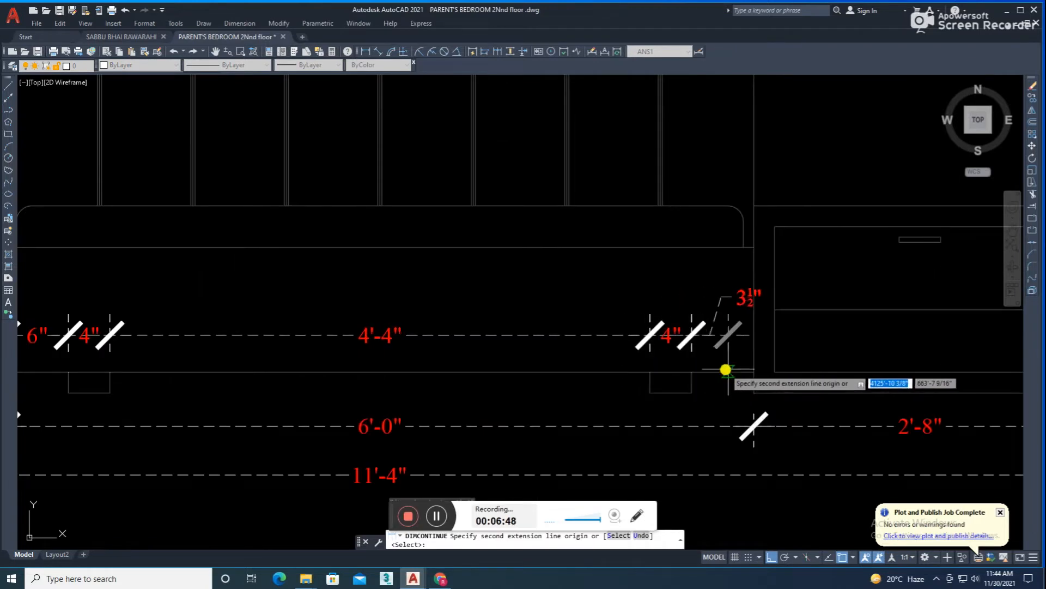
pyautogui.click(753, 371)
pyautogui.press('Escape')
pyautogui.scroll(-2, 673, 300)
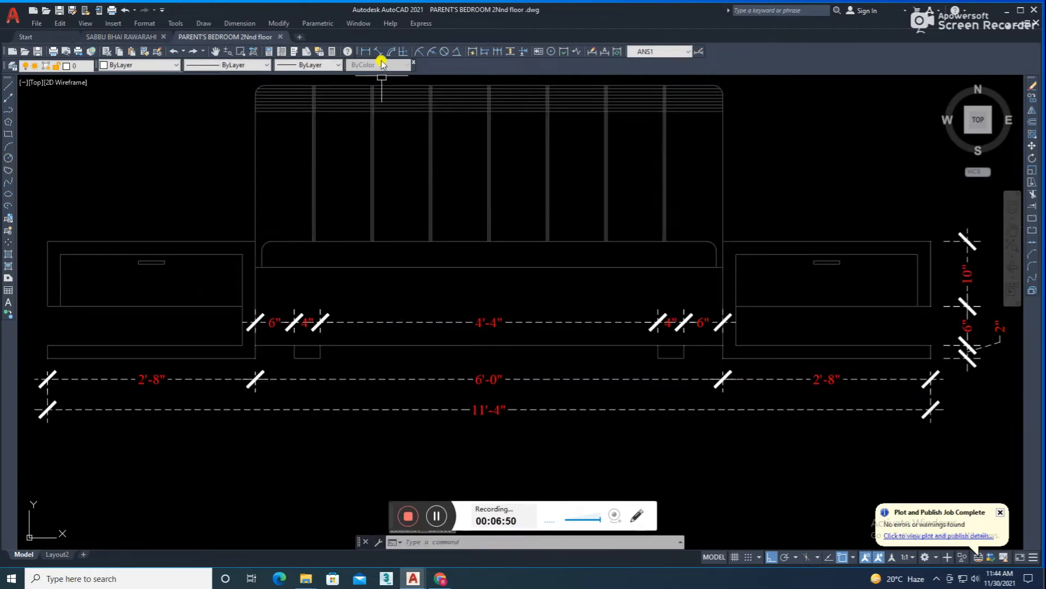
# Step: Add an overall dimension for the bed base's width, above the leg dimension chain
pyautogui.click(380, 52)
pyautogui.scroll(2, 295, 345)
pyautogui.click(234, 345)
pyautogui.moveTo(818, 375); pyautogui.dragTo(481, 378, button='middle')
pyautogui.click(636, 348)
pyautogui.moveTo(423, 257); pyautogui.dragTo(596, 275, button='middle')
pyautogui.click(588, 289)
pyautogui.press('Escape')
pyautogui.scroll(-2, 614, 260)
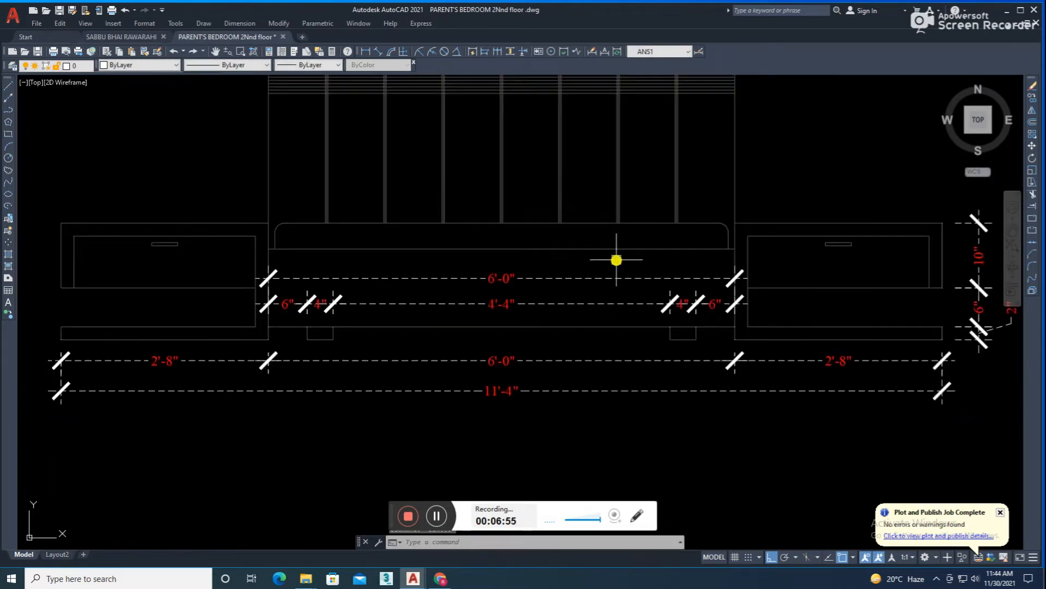
pyautogui.scroll(-2, 617, 260)
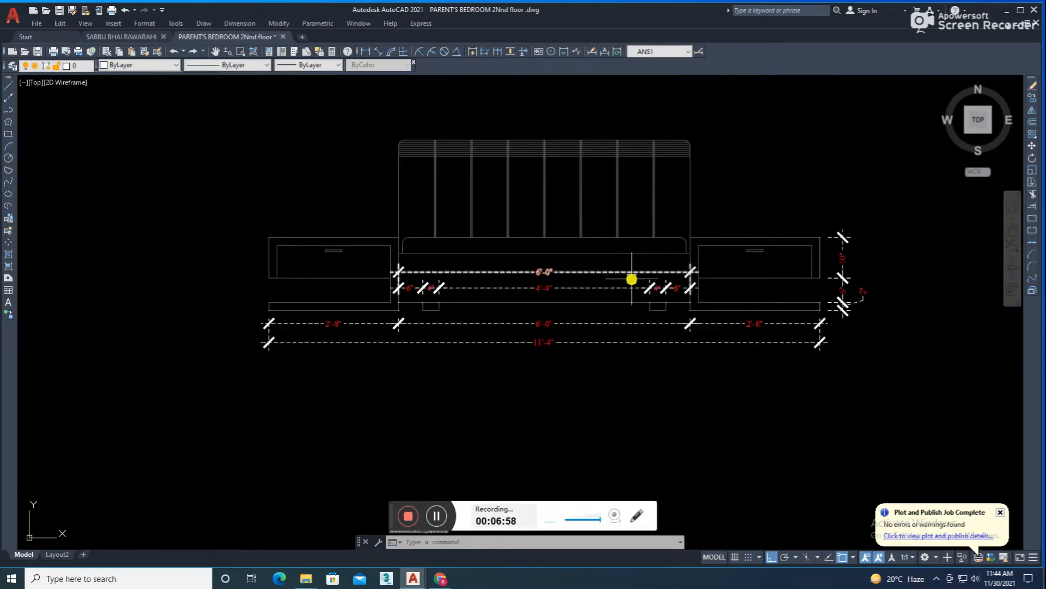
# Step: Dimension the leg, base, mattress, headboard panel and top band heights in one vertical chain beside the bed, and save
pyautogui.scroll(2, 546, 278)
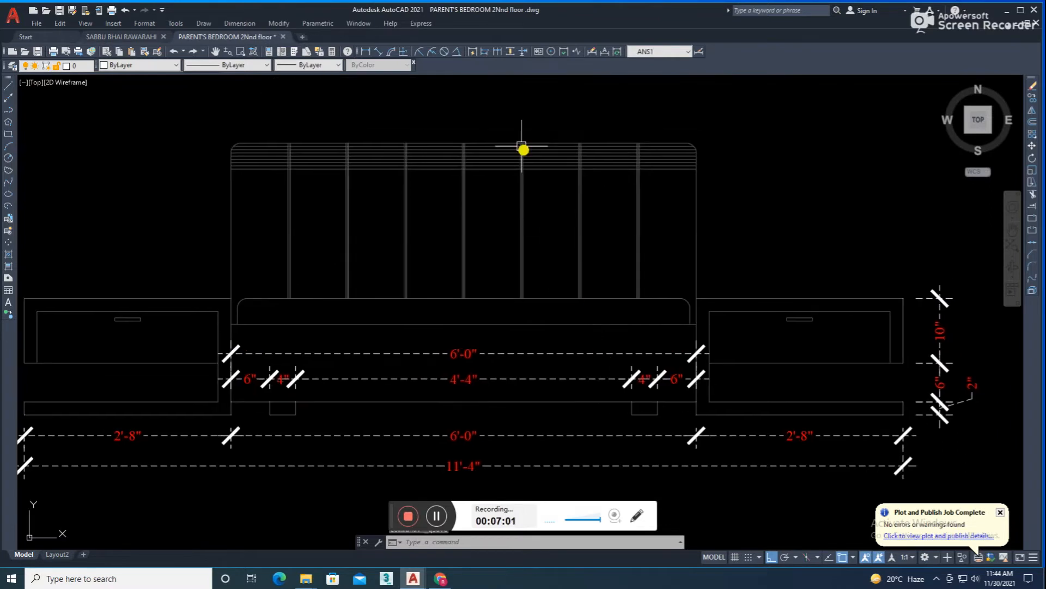
pyautogui.click(384, 53)
pyautogui.scroll(4, 739, 410)
pyautogui.click(630, 423)
pyautogui.click(628, 392)
pyautogui.click(710, 368)
pyautogui.write('dco')
pyautogui.press('Return')
pyautogui.moveTo(712, 279); pyautogui.dragTo(734, 361, button='middle')
pyautogui.click(650, 276)
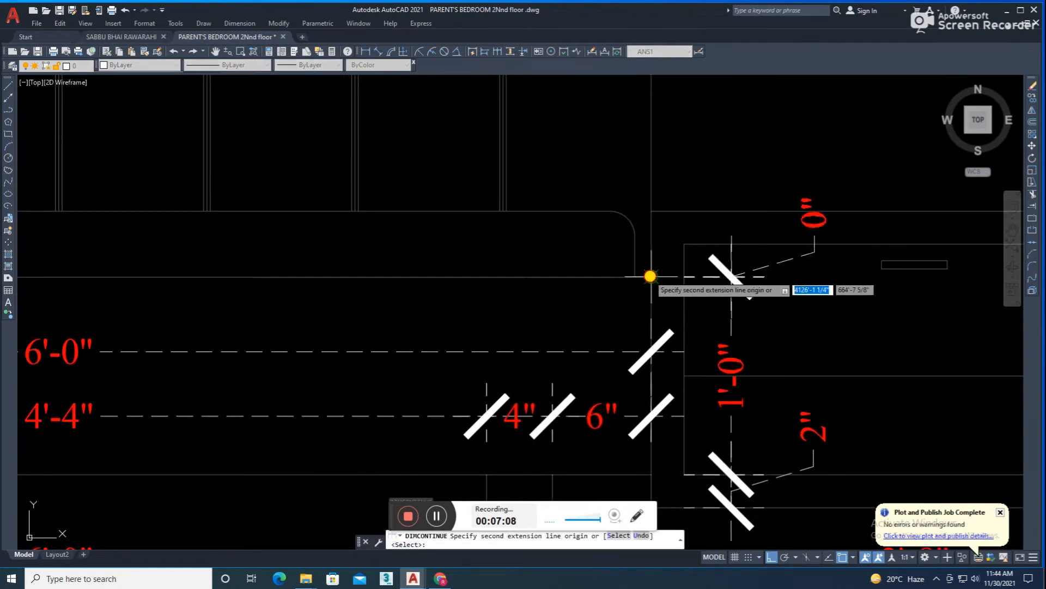
pyautogui.click(610, 211)
pyautogui.scroll(-2, 662, 232)
pyautogui.moveTo(710, 211); pyautogui.dragTo(768, 421, button='middle')
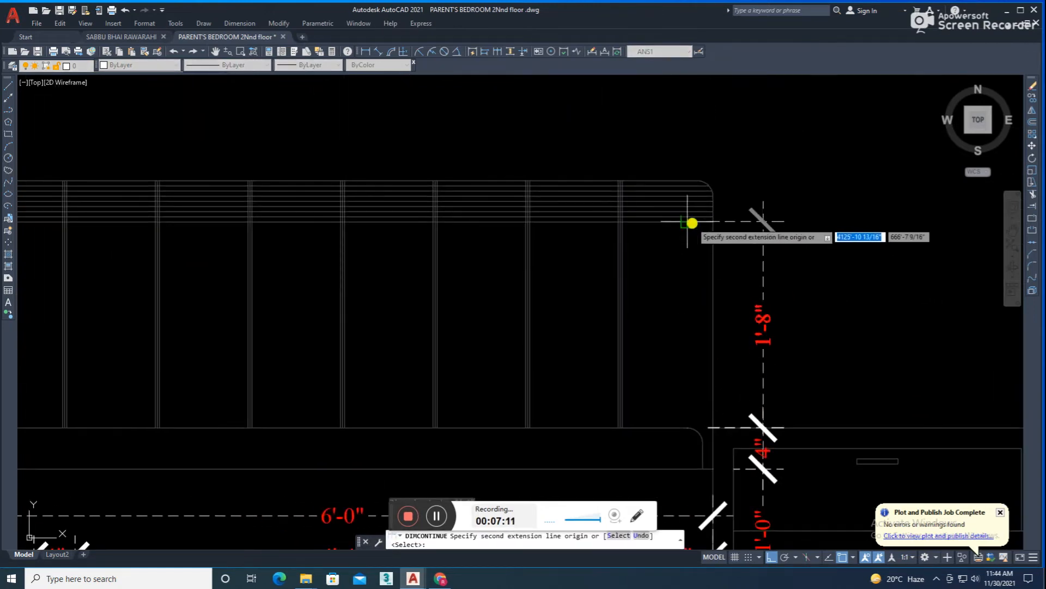
pyautogui.click(712, 224)
pyautogui.click(693, 182)
pyautogui.hotkey('ctrl', 's')
pyautogui.scroll(-2, 755, 266)
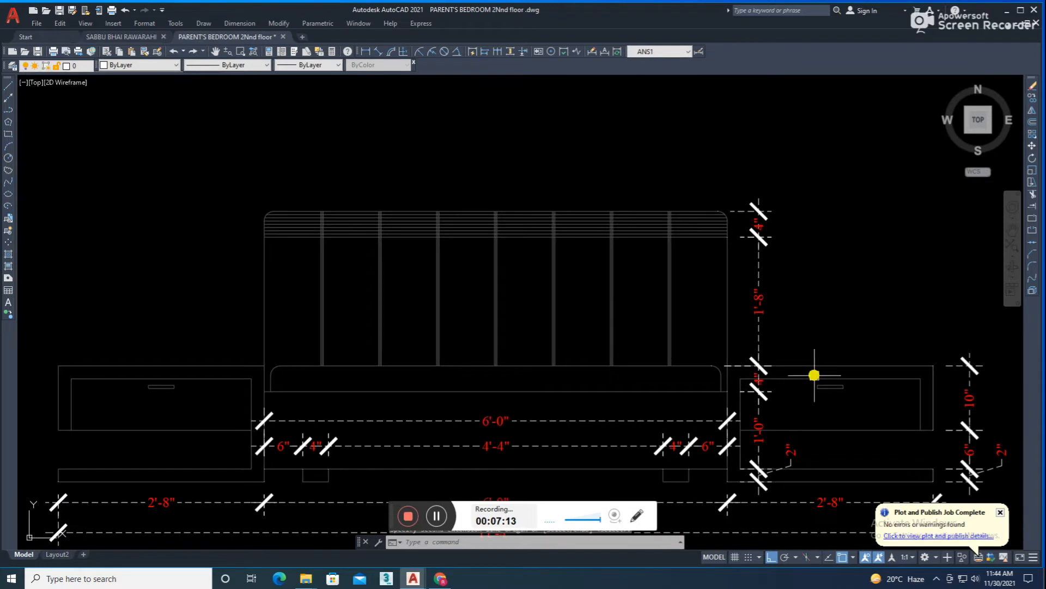
pyautogui.moveTo(822, 399); pyautogui.dragTo(720, 325, button='middle')
pyautogui.moveTo(666, 362); pyautogui.dragTo(724, 377, button='middle')
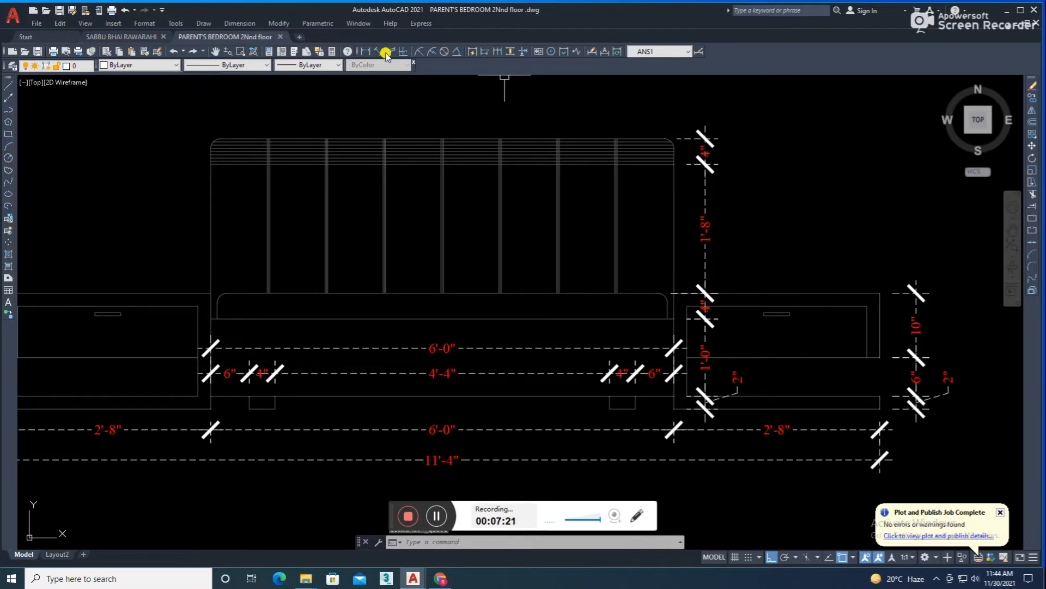
# Step: Add an overall height dimension for the bed from the floor to the headboard's top, beside the vertical chain
pyautogui.click(388, 52)
pyautogui.scroll(2, 848, 399)
pyautogui.click(567, 414)
pyautogui.moveTo(575, 134); pyautogui.dragTo(611, 381, button='middle')
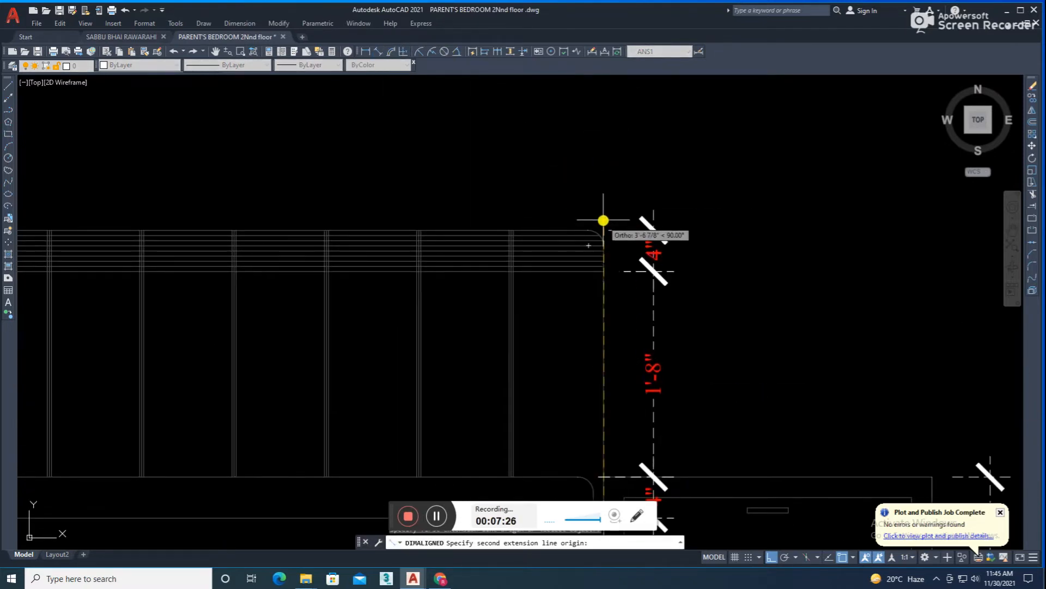
pyautogui.click(607, 230)
pyautogui.scroll(-2, 633, 234)
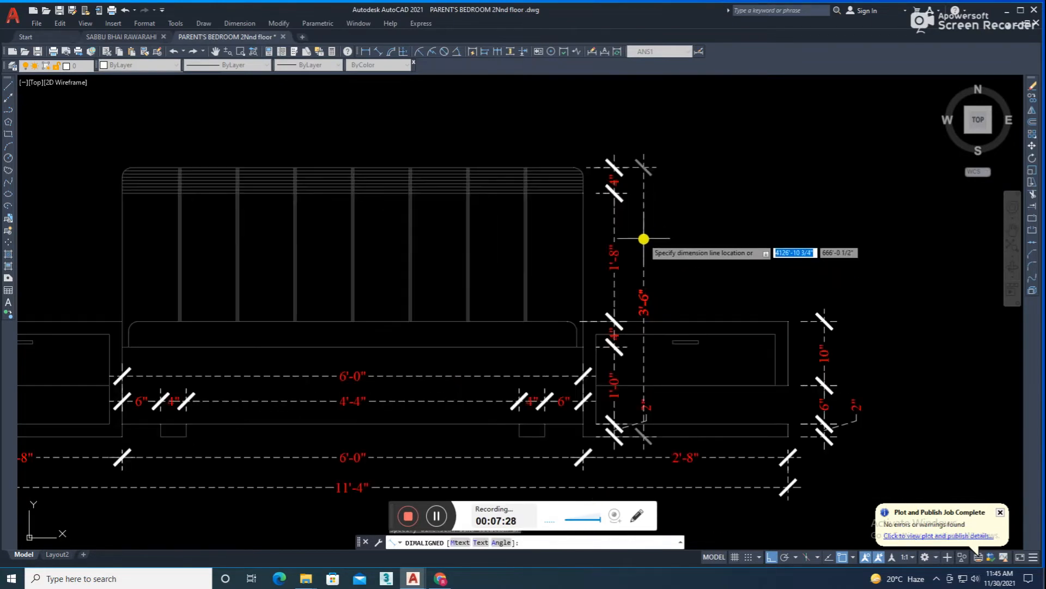
pyautogui.click(633, 238)
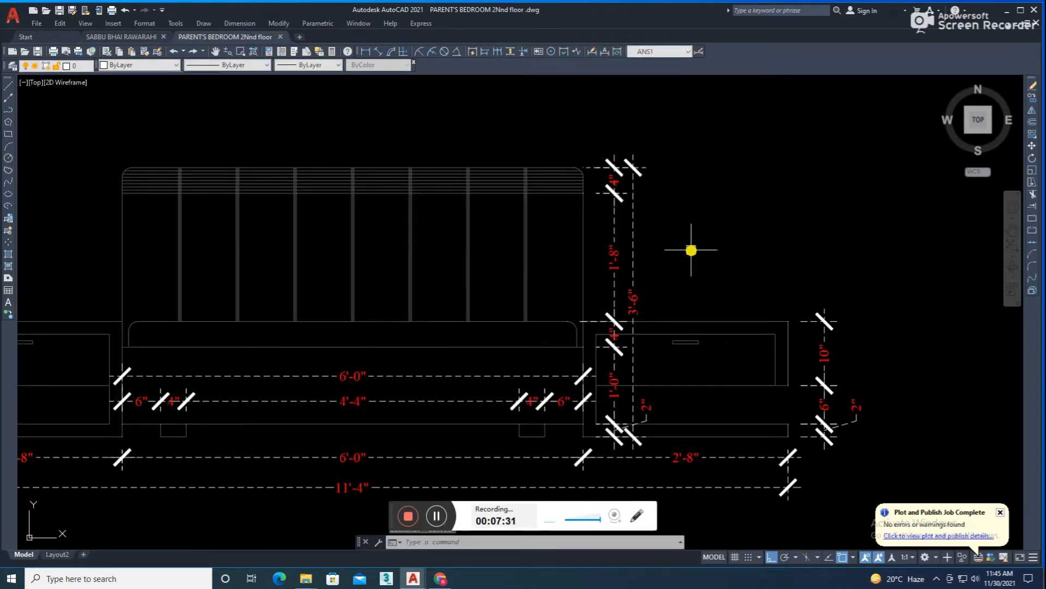
pyautogui.scroll(6, 608, 180)
pyautogui.scroll(-6, 670, 215)
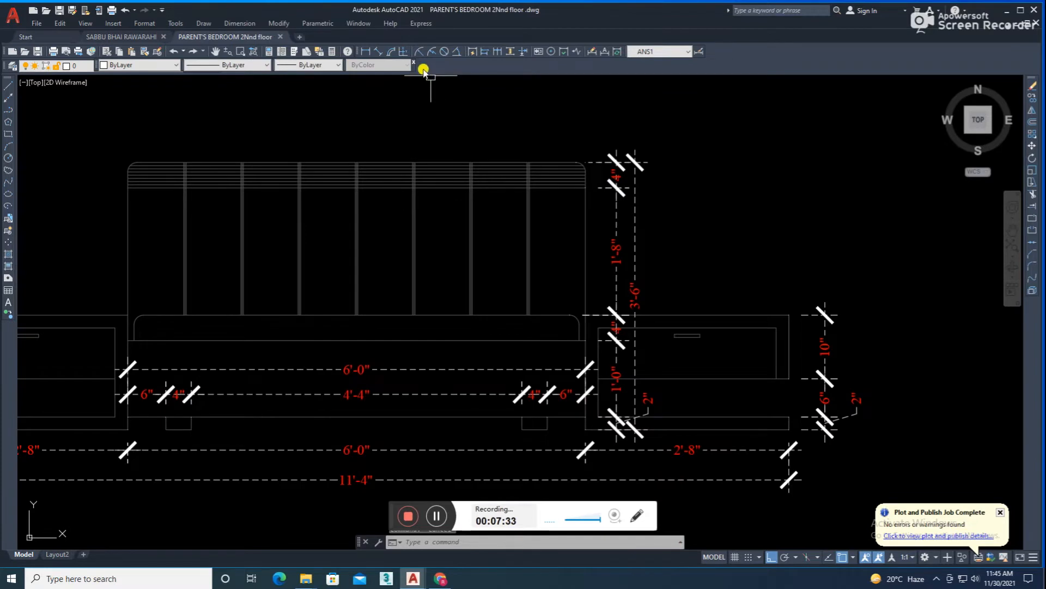
# Step: Dimension the right compartment's outer panel thickness, drawer width and inner panel thickness in a continuous horizontal chain
pyautogui.click(380, 53)
pyautogui.scroll(2, 799, 411)
pyautogui.click(783, 360)
pyautogui.click(763, 360)
pyautogui.click(757, 334)
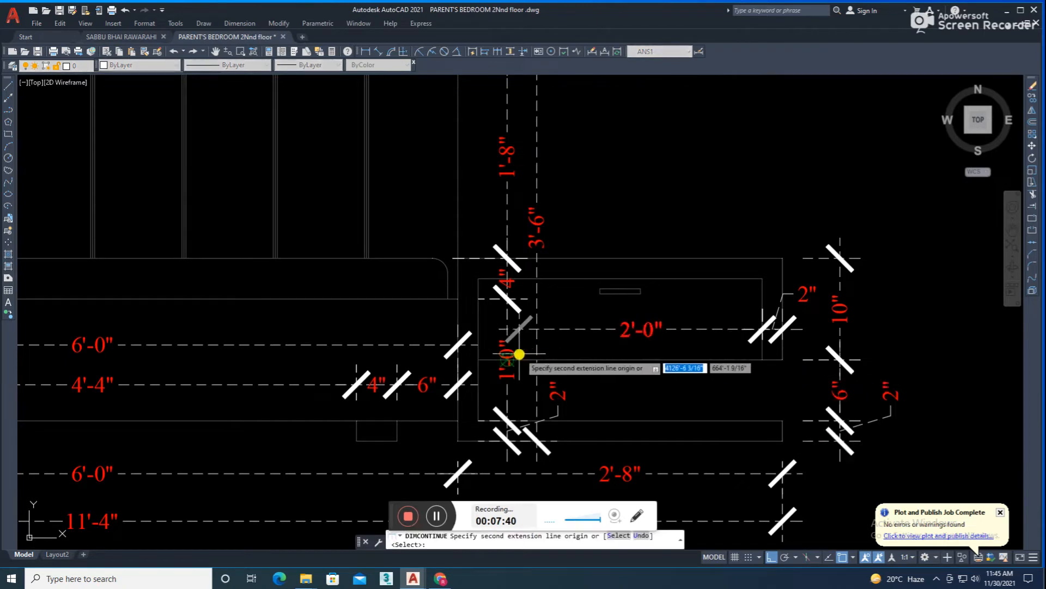
pyautogui.click(480, 360)
# Step: Move the inner panel thickness dimension's text toward the bed, clear of the vertical dimension chain
pyautogui.scroll(2, 473, 358)
pyautogui.press('Escape')
pyautogui.click(486, 260)
pyautogui.click(505, 255)
pyautogui.click(452, 265)
pyautogui.scroll(-8, 436, 273)
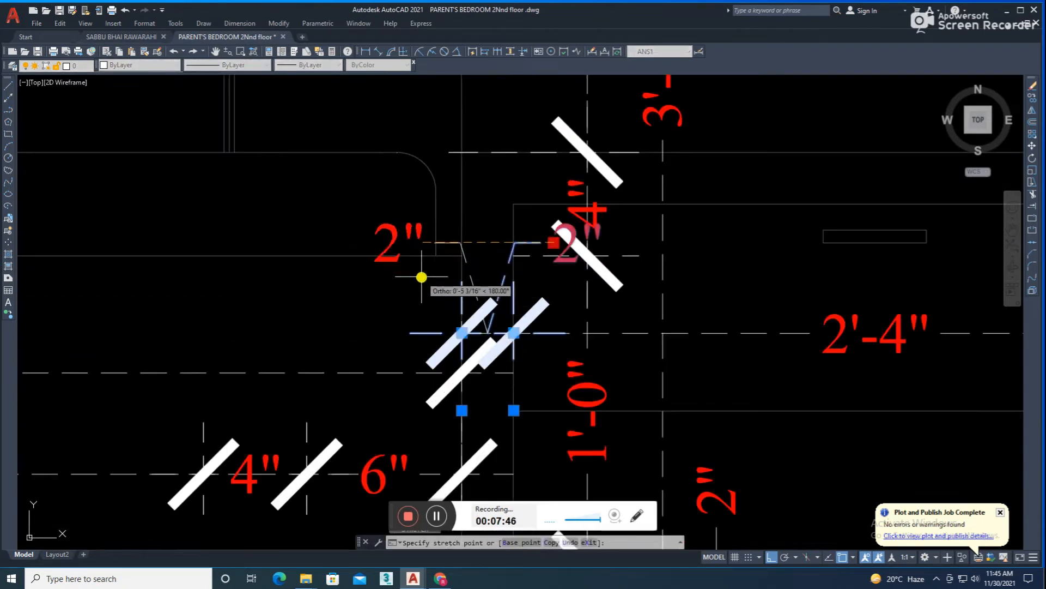
# Step: Dimension the width of the headboard's rightmost panel, placing the dimension above the top band
pyautogui.press('Escape')
pyautogui.moveTo(482, 392); pyautogui.dragTo(522, 386, button='middle')
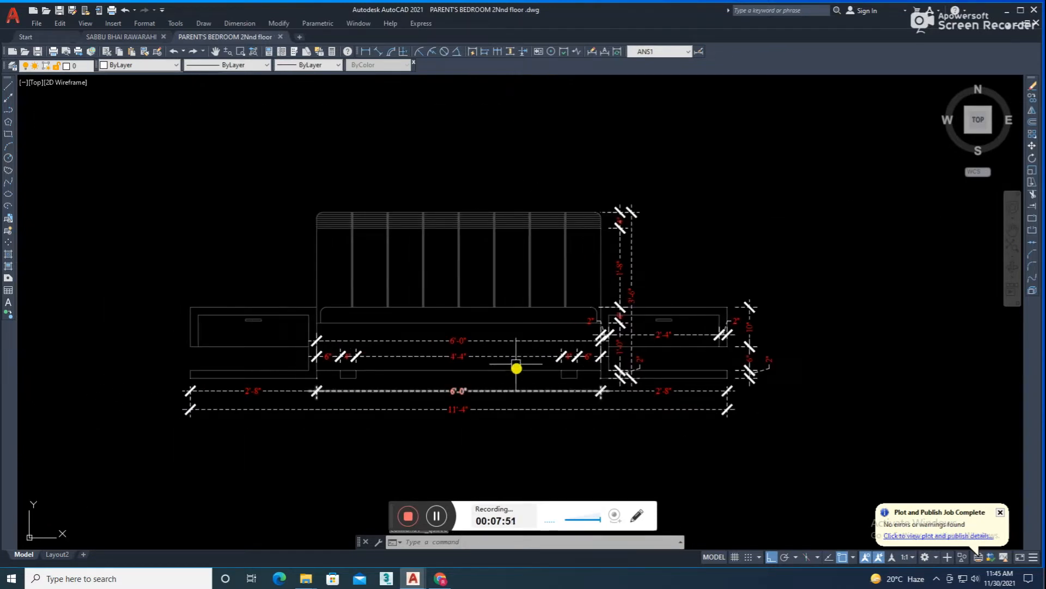
pyautogui.click(376, 52)
pyautogui.scroll(3, 666, 238)
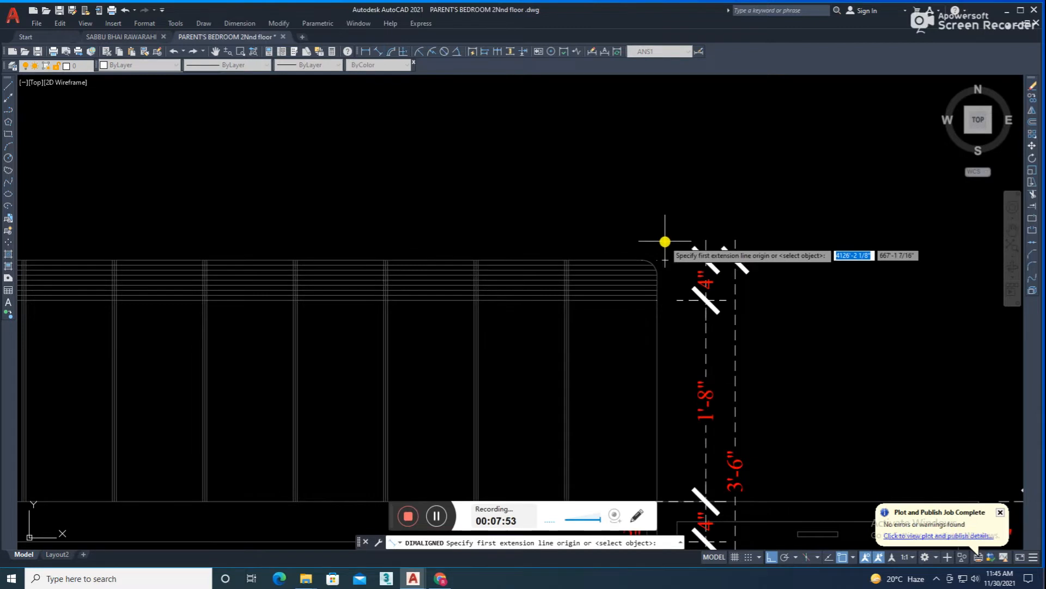
pyautogui.click(651, 301)
pyautogui.scroll(2, 568, 301)
pyautogui.click(597, 285)
pyautogui.scroll(-4, 603, 300)
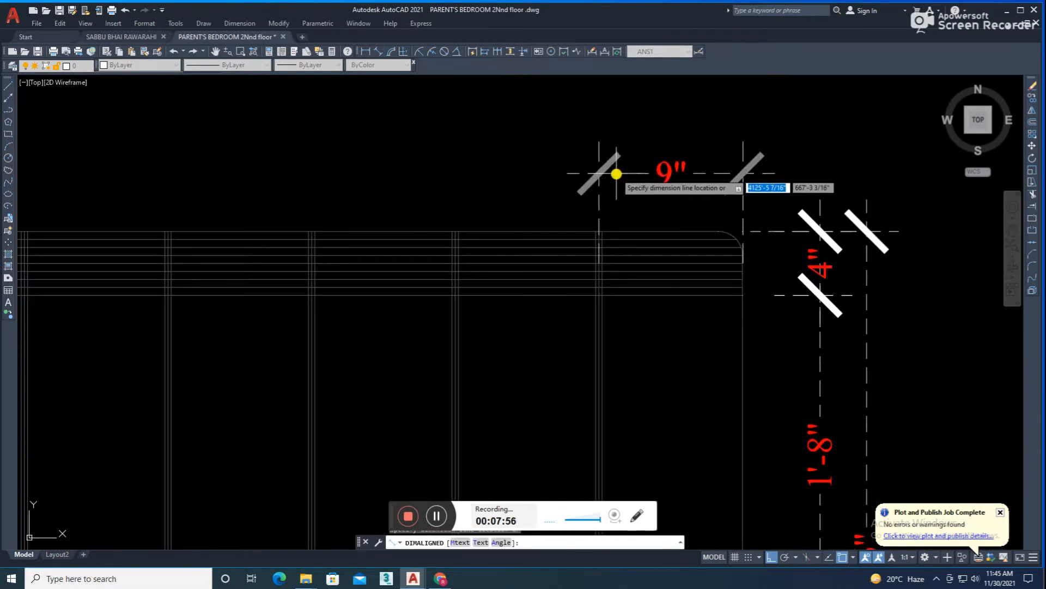
pyautogui.click(621, 149)
# Step: Continue the dimension chain across all remaining headboard panels to the headboard's opposite edge
pyautogui.write('dco')
pyautogui.press('space')
pyautogui.scroll(2, 466, 307)
pyautogui.click(443, 273)
pyautogui.scroll(-4, 445, 265)
pyautogui.scroll(5, 381, 266)
pyautogui.click(417, 259)
pyautogui.scroll(-3, 566, 254)
pyautogui.scroll(3, 367, 264)
pyautogui.click(443, 227)
pyautogui.scroll(-3, 571, 248)
pyautogui.scroll(3, 404, 247)
pyautogui.click(403, 247)
pyautogui.scroll(-3, 390, 278)
pyautogui.scroll(3, 433, 374)
pyautogui.click(463, 373)
pyautogui.scroll(-3, 565, 348)
pyautogui.moveTo(460, 371); pyautogui.dragTo(567, 374, button='middle')
pyautogui.scroll(3, 423, 368)
pyautogui.click(389, 349)
pyautogui.scroll(-3, 556, 343)
pyautogui.scroll(-3, 273, 346)
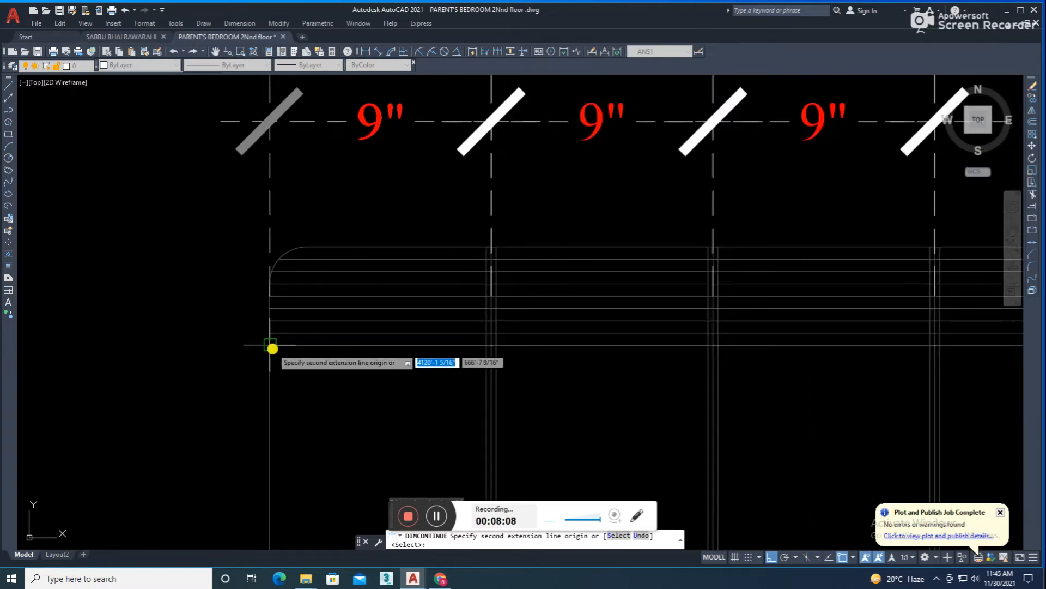
pyautogui.press('Escape')
pyautogui.scroll(-5, 415, 325)
pyautogui.moveTo(665, 329); pyautogui.dragTo(616, 249, button='middle')
pyautogui.scroll(-4, 584, 270)
pyautogui.scroll(2, 605, 269)
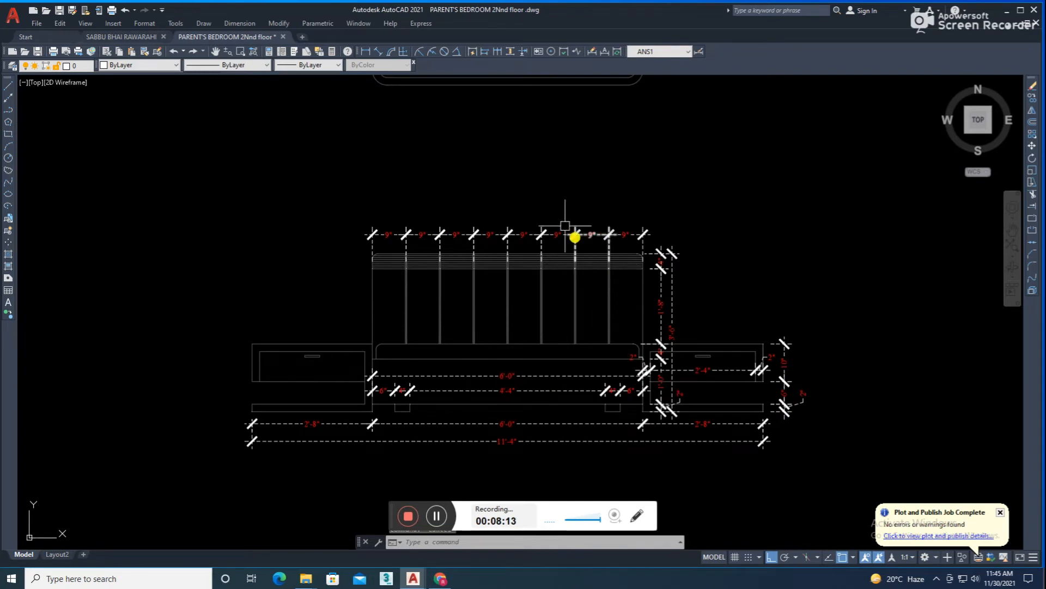
# Step: Add an overall headboard width dimension above the chain of panel widths
pyautogui.click(378, 53)
pyautogui.scroll(4, 374, 266)
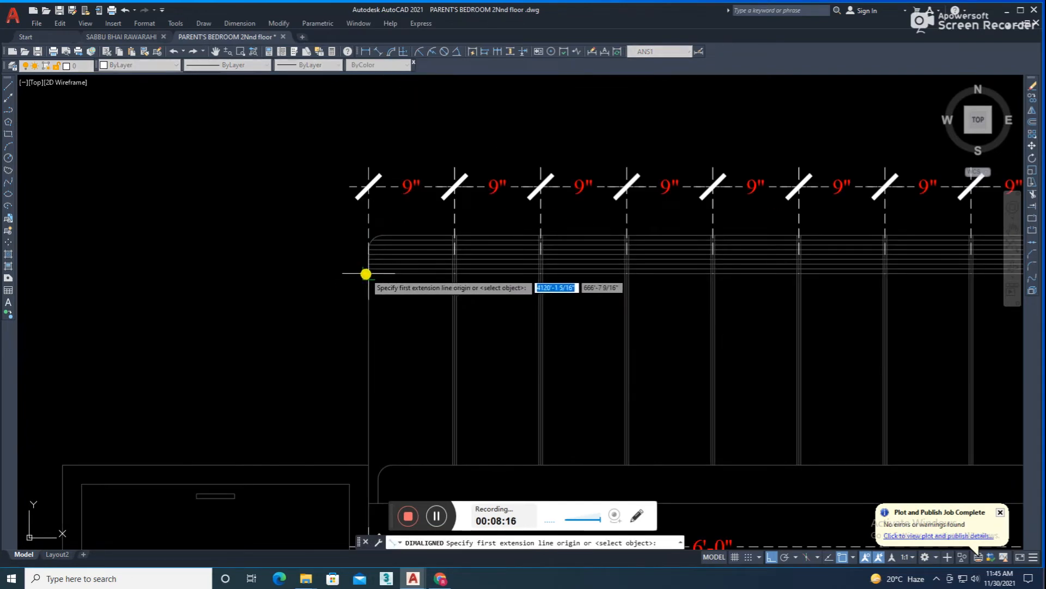
pyautogui.click(366, 273)
pyautogui.moveTo(888, 295); pyautogui.dragTo(388, 303, button='middle')
pyautogui.click(562, 281)
pyautogui.scroll(-3, 558, 299)
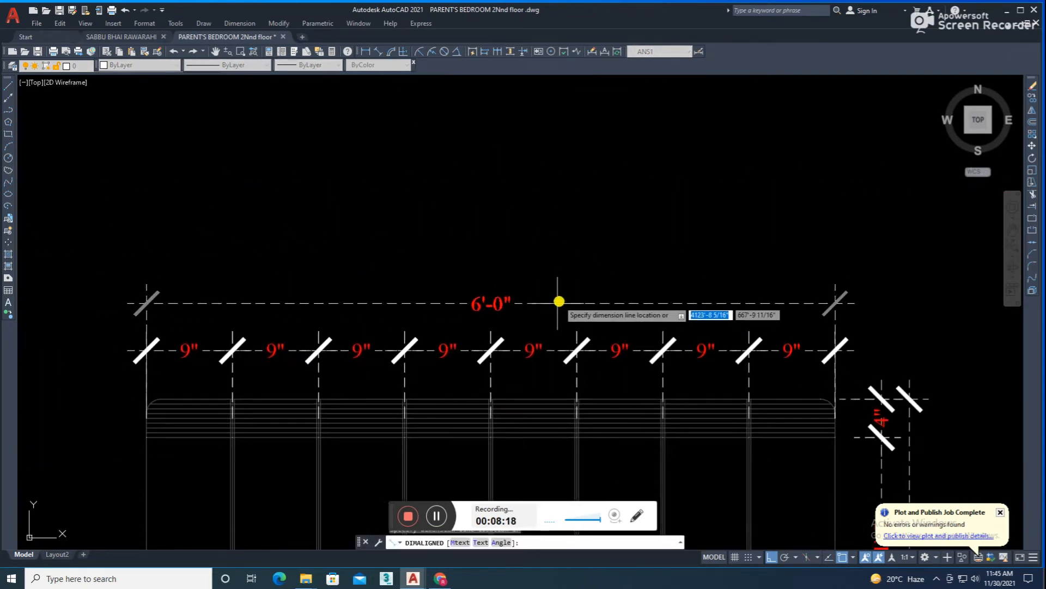
pyautogui.click(558, 299)
pyautogui.moveTo(498, 345)
pyautogui.mouseDown(button='middle')
pyautogui.moveTo(469, 341)
pyautogui.moveTo(522, 220)
pyautogui.mouseUp(button='middle')
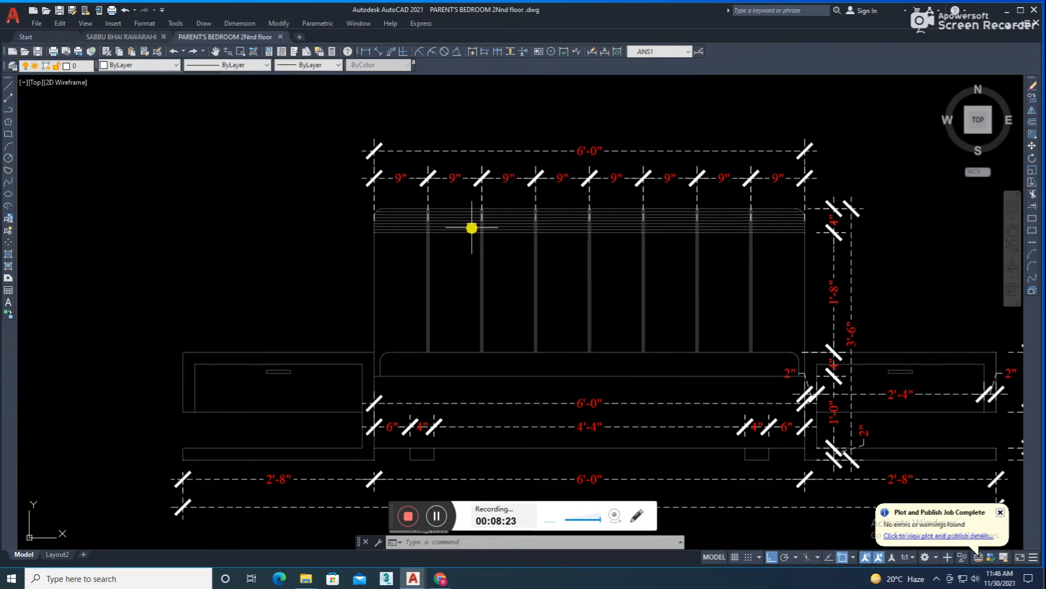
pyautogui.moveTo(479, 286)
pyautogui.mouseDown(button='middle')
pyautogui.moveTo(426, 261)
pyautogui.moveTo(442, 289)
pyautogui.mouseUp(button='middle')
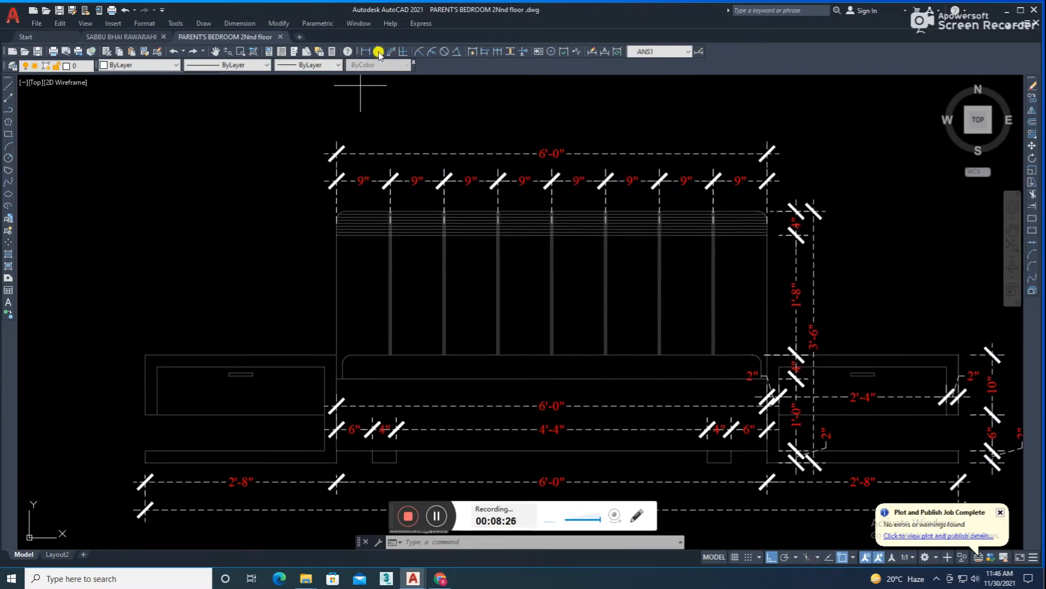
# Step: Dimension the left compartment's drawer height, placing the dimension inside the drawer front
pyautogui.click(378, 52)
pyautogui.moveTo(313, 409); pyautogui.dragTo(336, 388, button='middle')
pyautogui.click(347, 393)
pyautogui.click(348, 346)
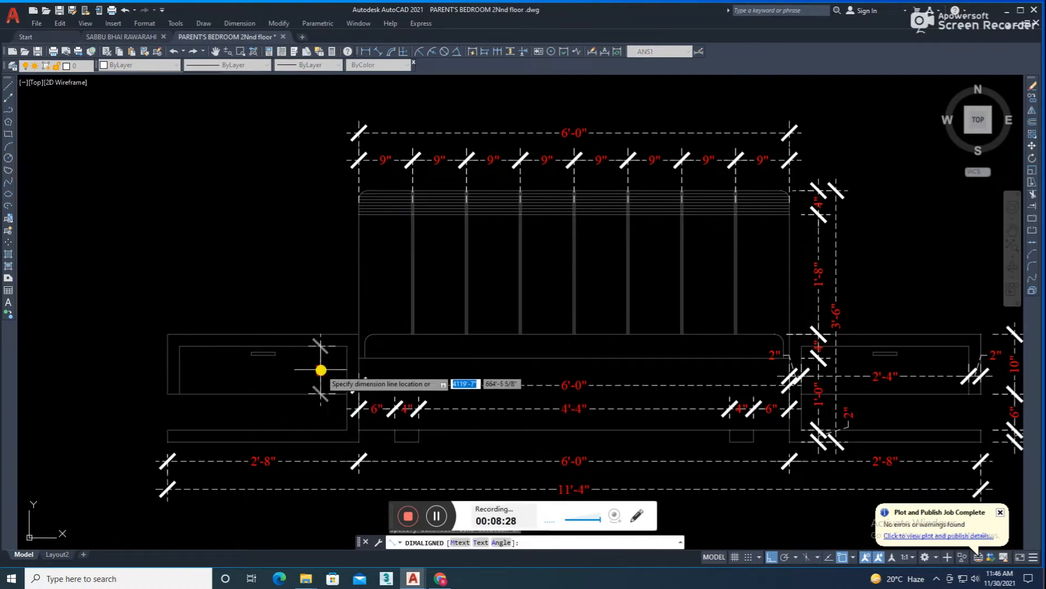
pyautogui.click(321, 370)
# Step: Dimension the left compartment's top panel thickness in line with the drawer height dimension
pyautogui.scroll(3, 306, 395)
pyautogui.press('Return')
pyautogui.click(361, 316)
pyautogui.click(364, 287)
pyautogui.click(317, 306)
pyautogui.moveTo(282, 370); pyautogui.dragTo(431, 347, button='middle')
pyautogui.press('space')
pyautogui.moveTo(450, 420); pyautogui.dragTo(423, 375, button='middle')
pyautogui.scroll(-4, 421, 344)
pyautogui.press('Escape')
pyautogui.moveTo(612, 380); pyautogui.dragTo(560, 369, button='middle')
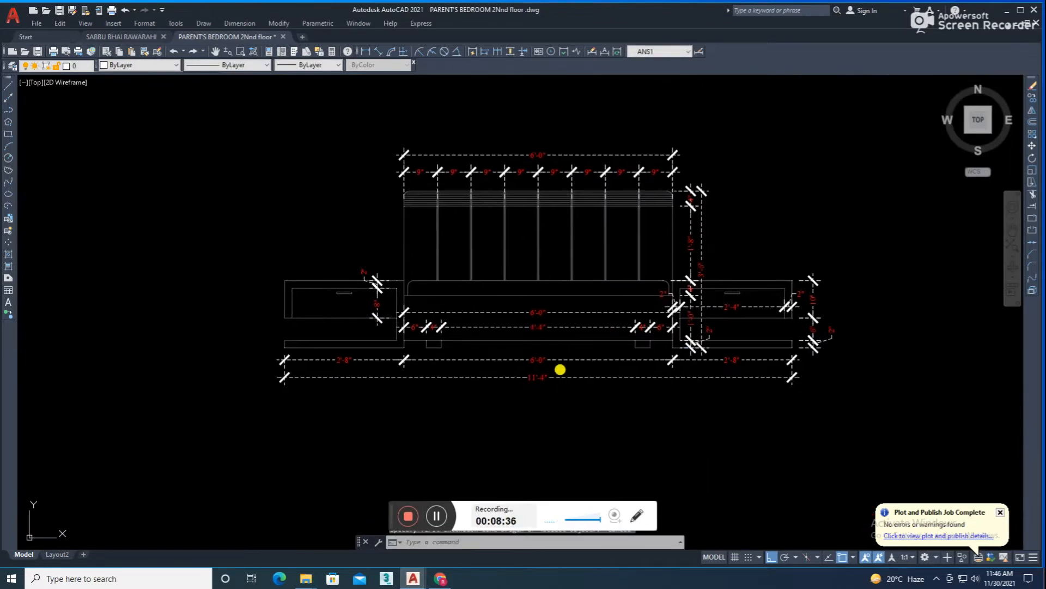
# Step: Draw a vertical line from the midpoint of the bed's base down past the overall width dimension
pyautogui.write('l')
pyautogui.press('space')
pyautogui.click(537, 340)
pyautogui.press('Escape')
pyautogui.press('space')
pyautogui.click(537, 341)
pyautogui.click(521, 467)
pyautogui.press('Escape')
# Step: Stretch the vertical line's upper end up past the headboard dimensions to form a centre line
pyautogui.click(543, 425)
pyautogui.click(526, 364)
pyautogui.click(538, 340)
pyautogui.moveTo(536, 224); pyautogui.dragTo(546, 294, button='middle')
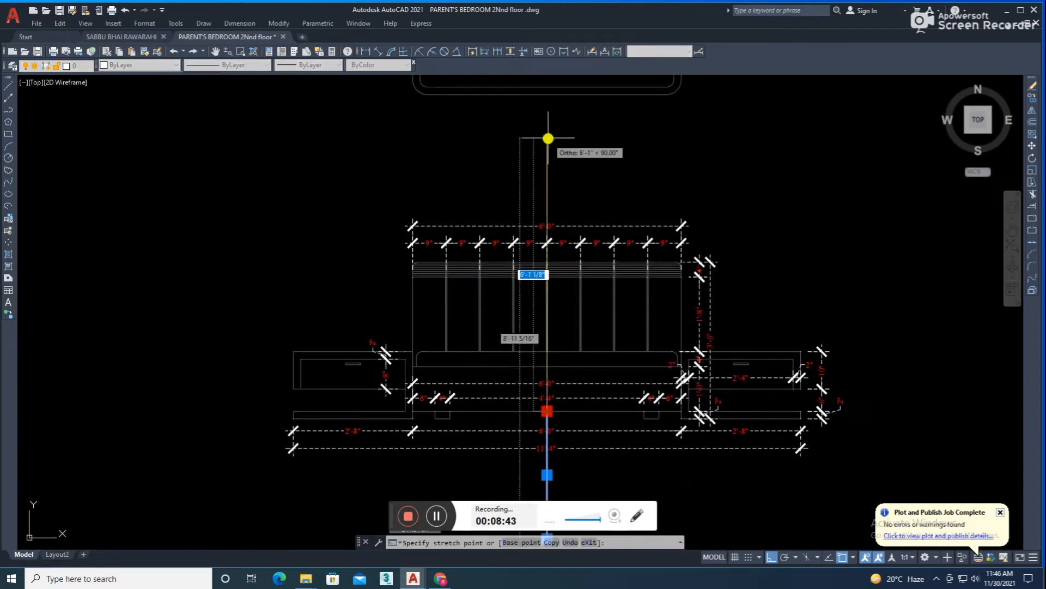
pyautogui.click(549, 136)
pyautogui.press('Escape')
# Step: Set the centre line's linetype to DASHED
pyautogui.scroll(-2, 562, 187)
pyautogui.click(559, 393)
pyautogui.click(521, 412)
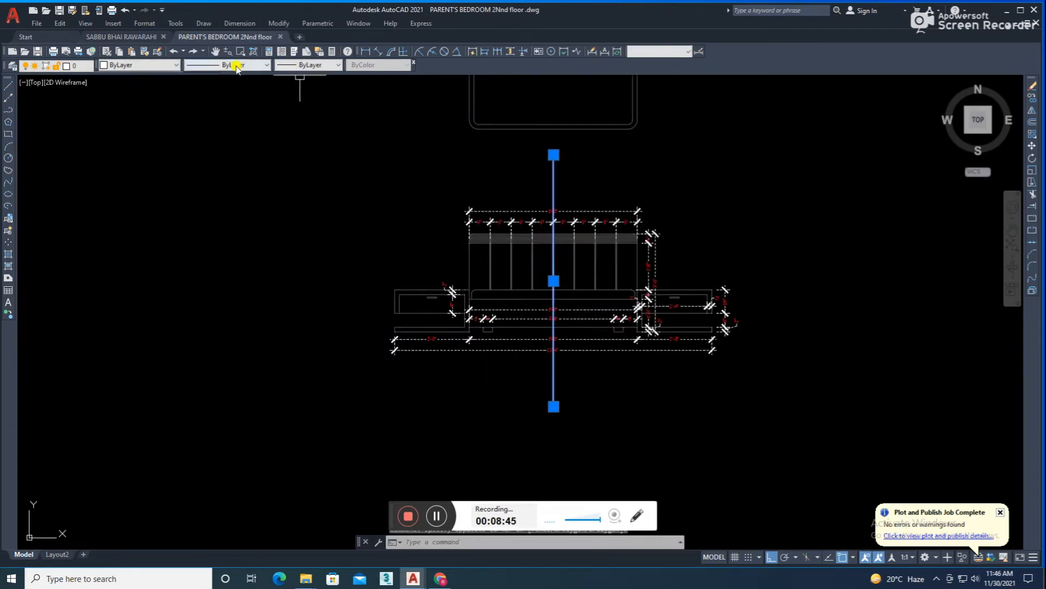
pyautogui.click(238, 66)
pyautogui.click(236, 111)
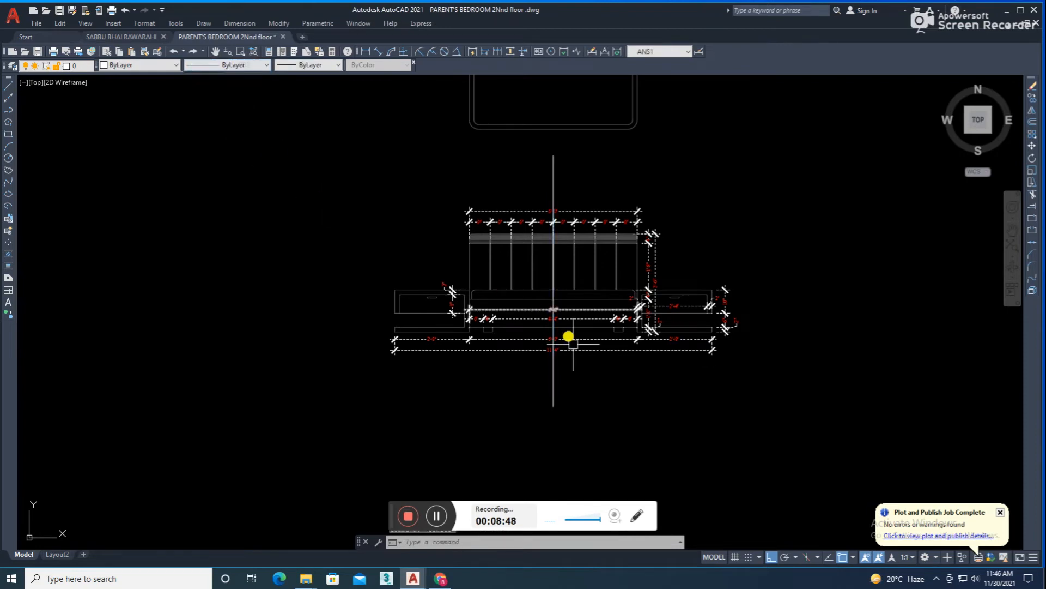
pyautogui.scroll(4, 573, 343)
pyautogui.click(197, 65)
pyautogui.click(225, 103)
pyautogui.press('Escape')
# Step: Change the centre line's color to cyan
pyautogui.click(505, 381)
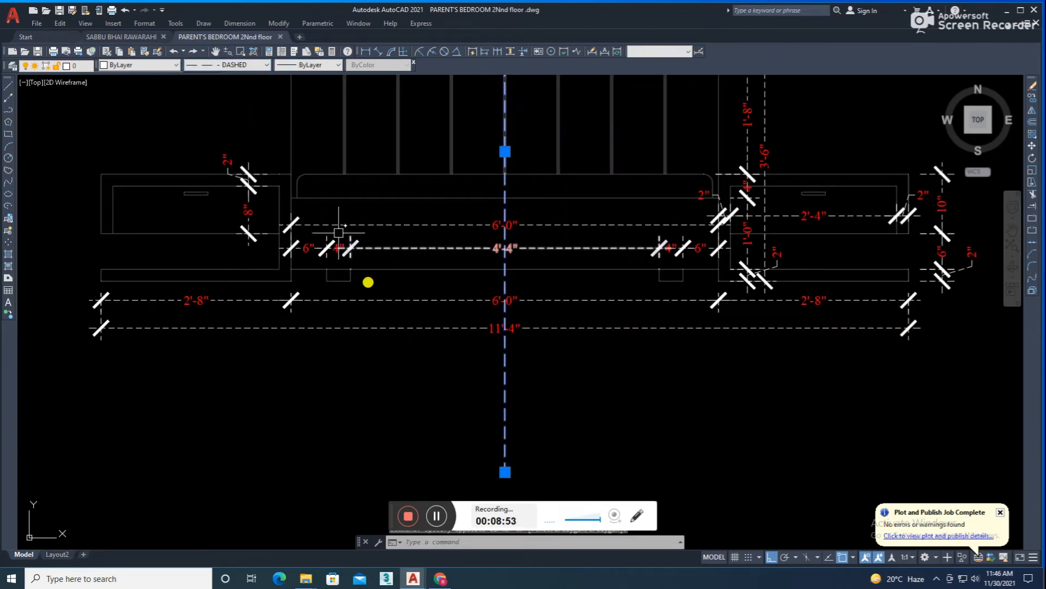
pyautogui.click(177, 66)
pyautogui.click(149, 120)
pyautogui.press('Escape')
pyautogui.scroll(-4, 404, 218)
pyautogui.scroll(2, 471, 263)
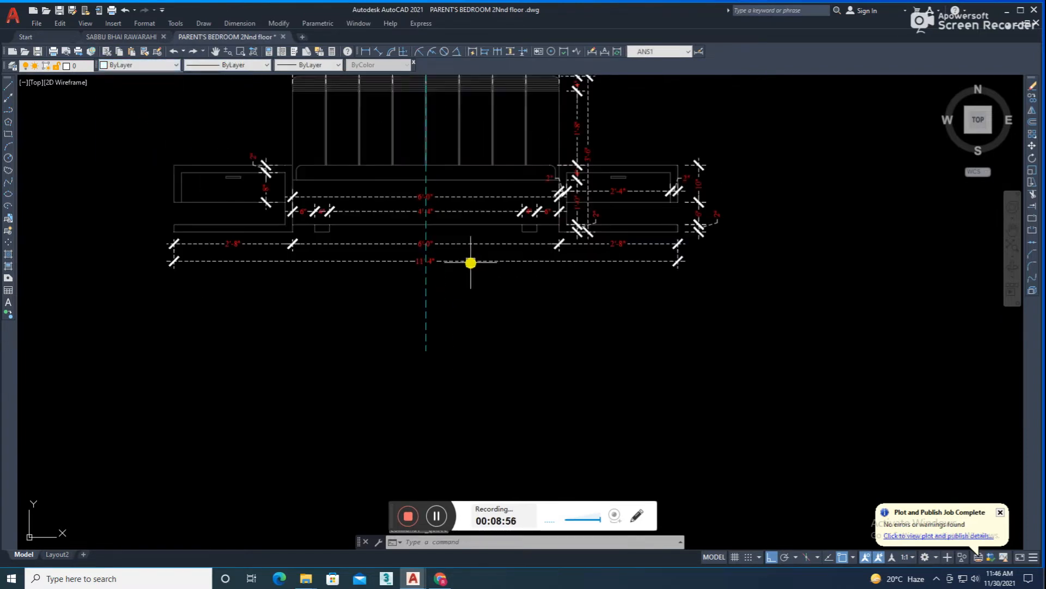
# Step: Dimension the half width from the centre line to the right compartment's outer end, and delete the existing overall width dimension
pyautogui.click(378, 52)
pyautogui.scroll(4, 428, 246)
pyautogui.click(421, 184)
pyautogui.moveTo(722, 203); pyautogui.dragTo(327, 226, button='middle')
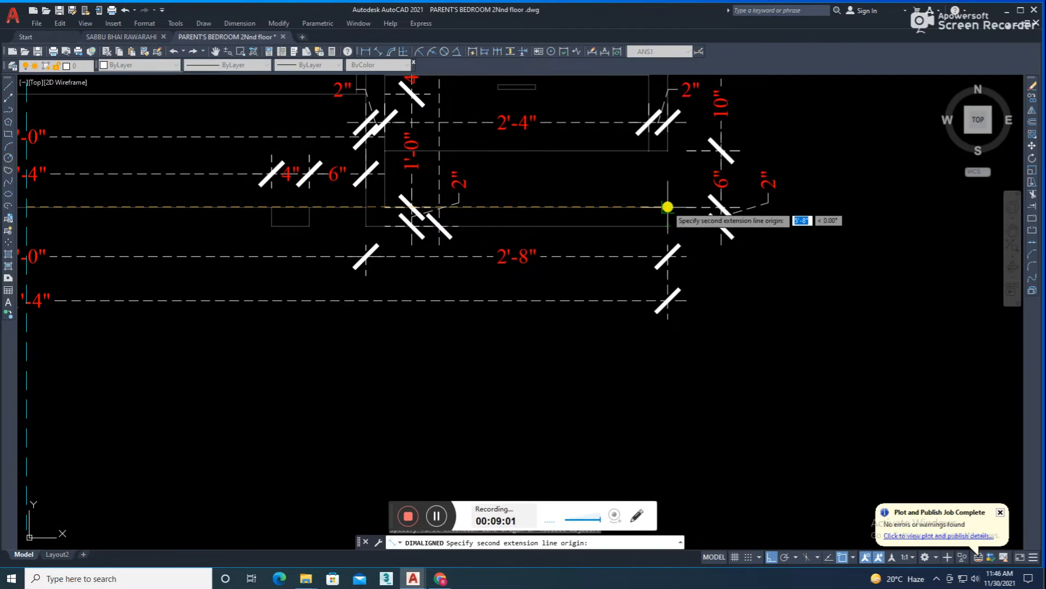
pyautogui.click(668, 207)
pyautogui.scroll(-5, 580, 211)
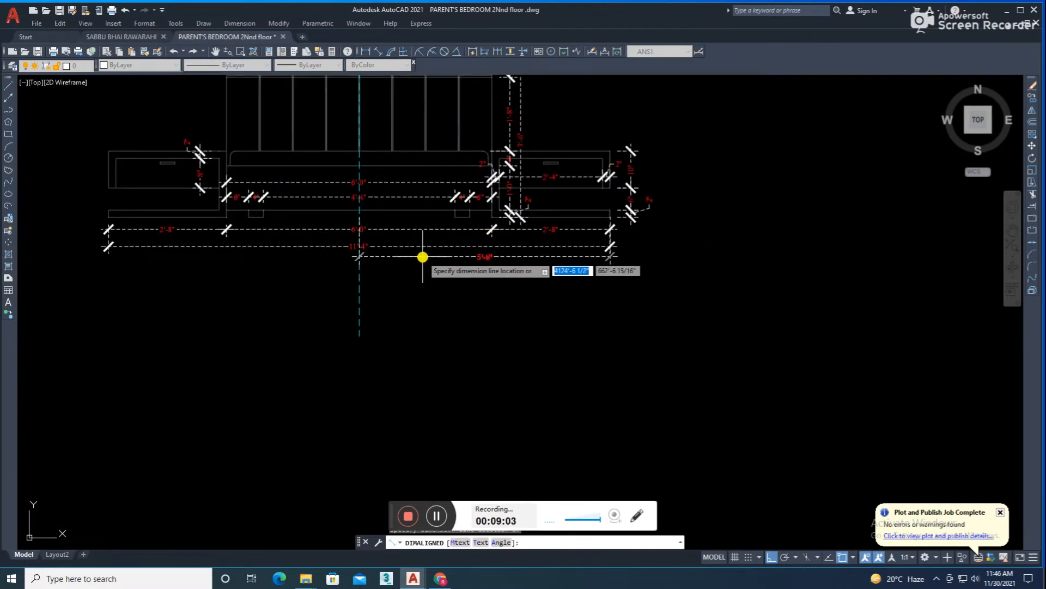
pyautogui.scroll(3, 420, 248)
pyautogui.click(419, 246)
pyautogui.click(419, 244)
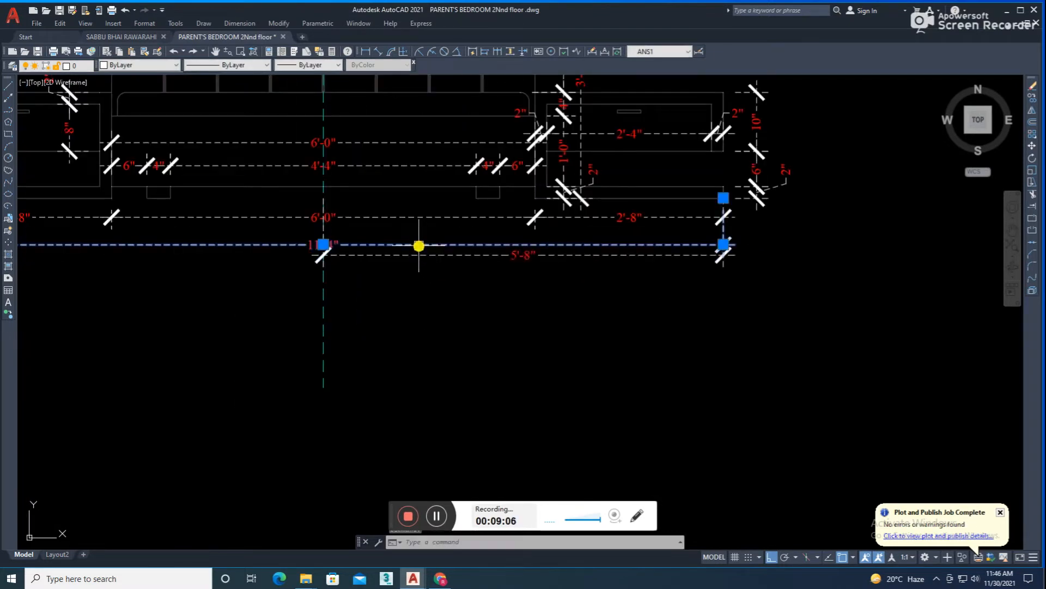
pyautogui.press('Delete')
pyautogui.scroll(-3, 517, 267)
# Step: Dimension the half width from the centre line to the left compartment's outer end, aligned with the right half's dimension
pyautogui.click(381, 53)
pyautogui.scroll(2, 400, 163)
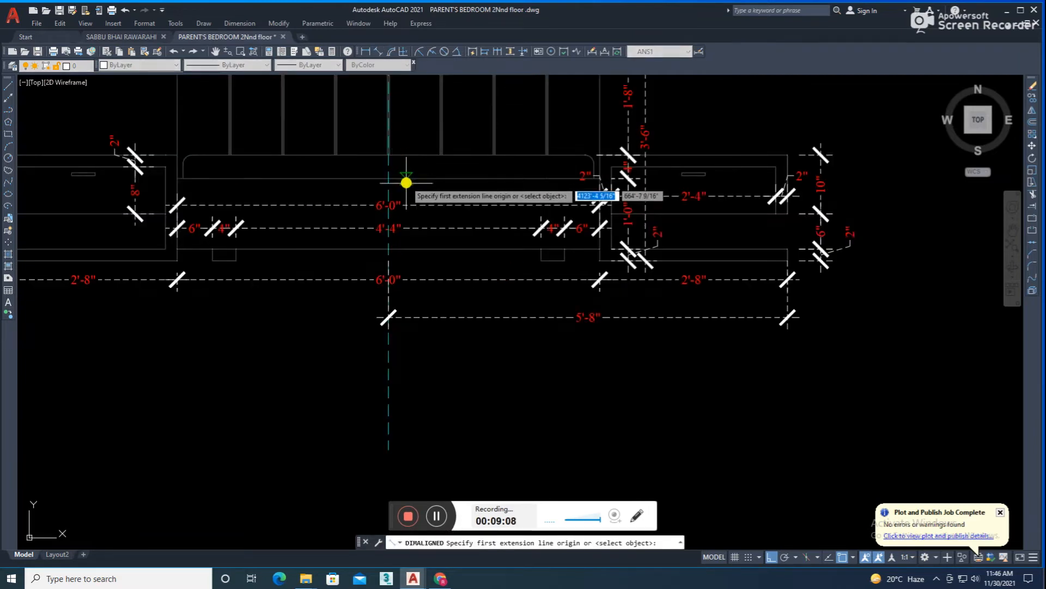
pyautogui.click(390, 248)
pyautogui.scroll(-2, 464, 228)
pyautogui.scroll(4, 220, 255)
pyautogui.click(93, 217)
pyautogui.scroll(2, 714, 297)
pyautogui.click(713, 305)
pyautogui.scroll(-3, 709, 295)
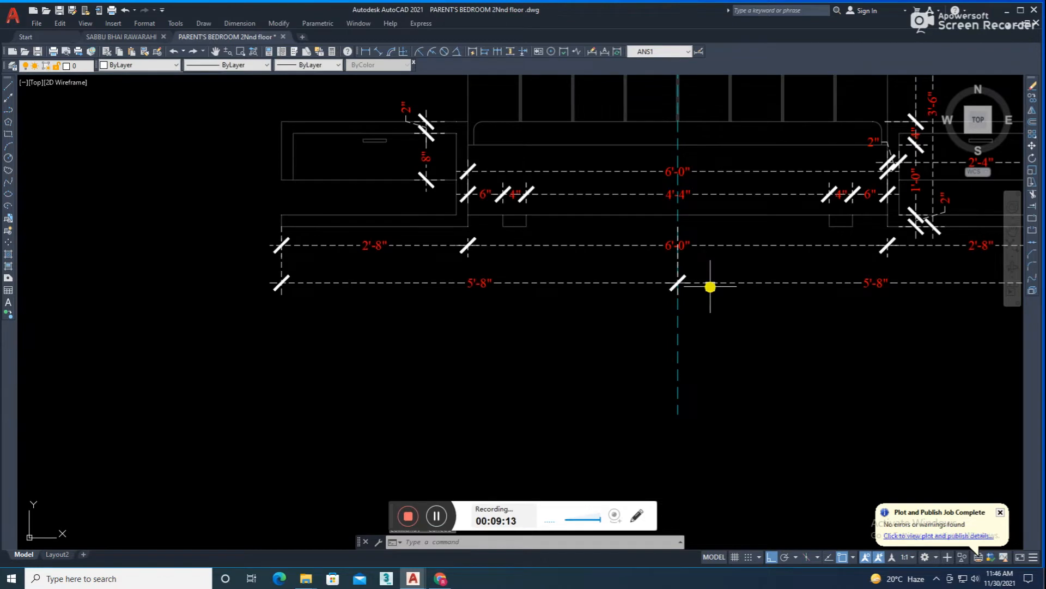
pyautogui.scroll(1, 681, 321)
pyautogui.moveTo(707, 314); pyautogui.dragTo(677, 312, button='middle')
# Step: Add an overall width dimension between the two compartments' outer ends, below the half-width dimensions
pyautogui.click(424, 52)
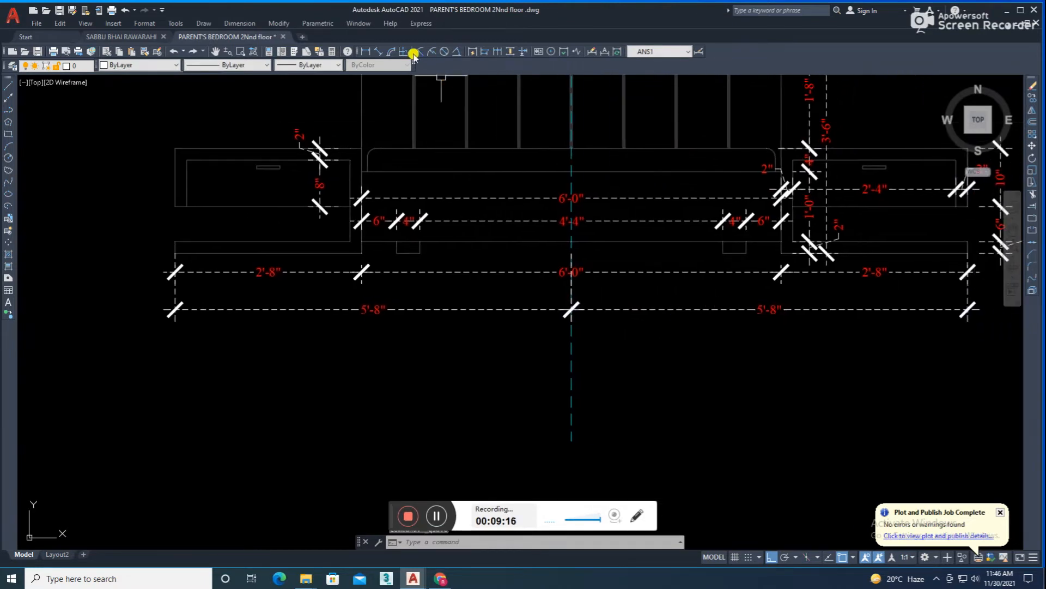
pyautogui.click(379, 53)
pyautogui.click(174, 253)
pyautogui.moveTo(839, 262); pyautogui.dragTo(494, 246, button='middle')
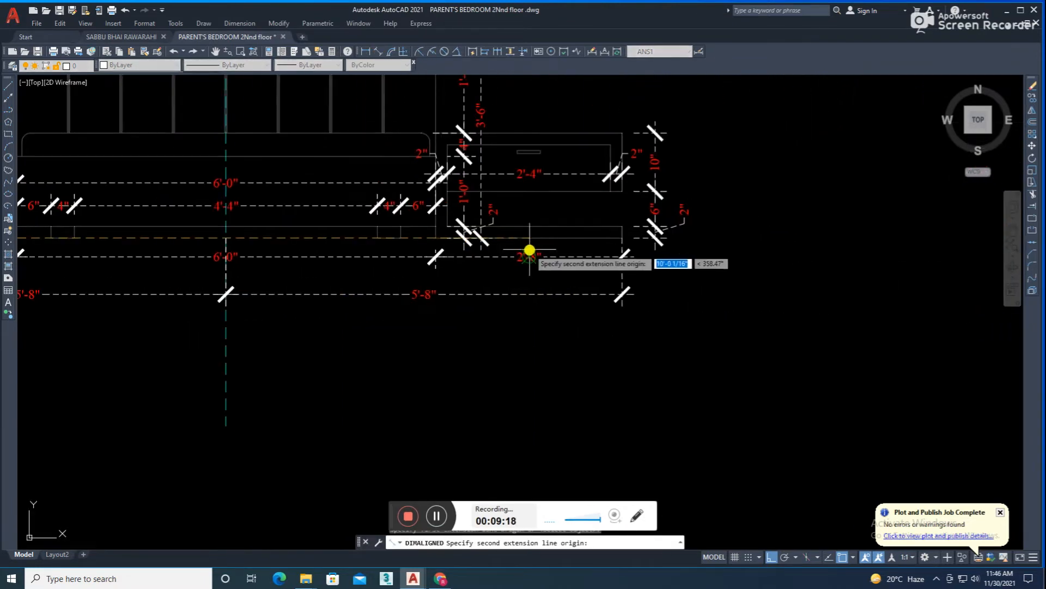
pyautogui.click(623, 238)
pyautogui.scroll(-1, 436, 306)
pyautogui.click(446, 305)
pyautogui.scroll(-4, 589, 305)
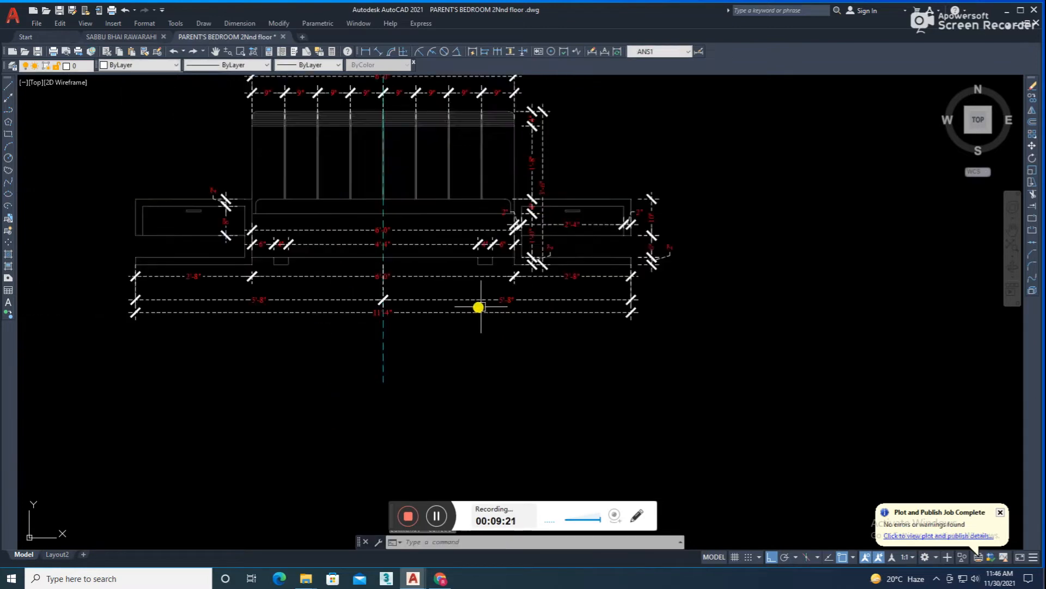
pyautogui.moveTo(507, 258); pyautogui.dragTo(515, 305, button='middle')
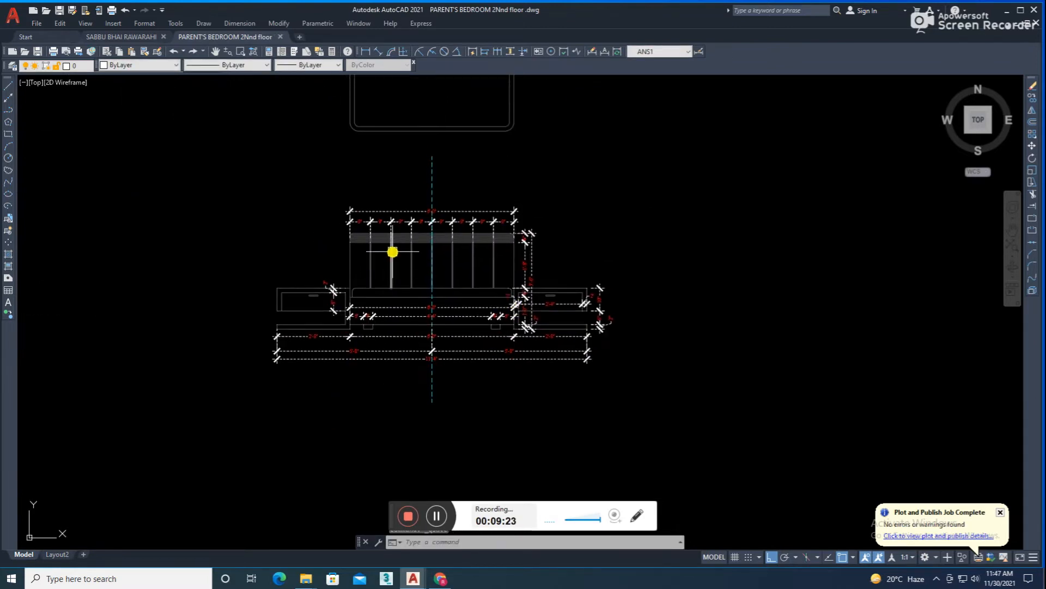
# Step: Dimension the bed's width in the plan view above the elevation, placing it just below the foot end
pyautogui.moveTo(434, 198); pyautogui.dragTo(473, 345, button='middle')
pyautogui.moveTo(529, 287); pyautogui.dragTo(514, 237, button='middle')
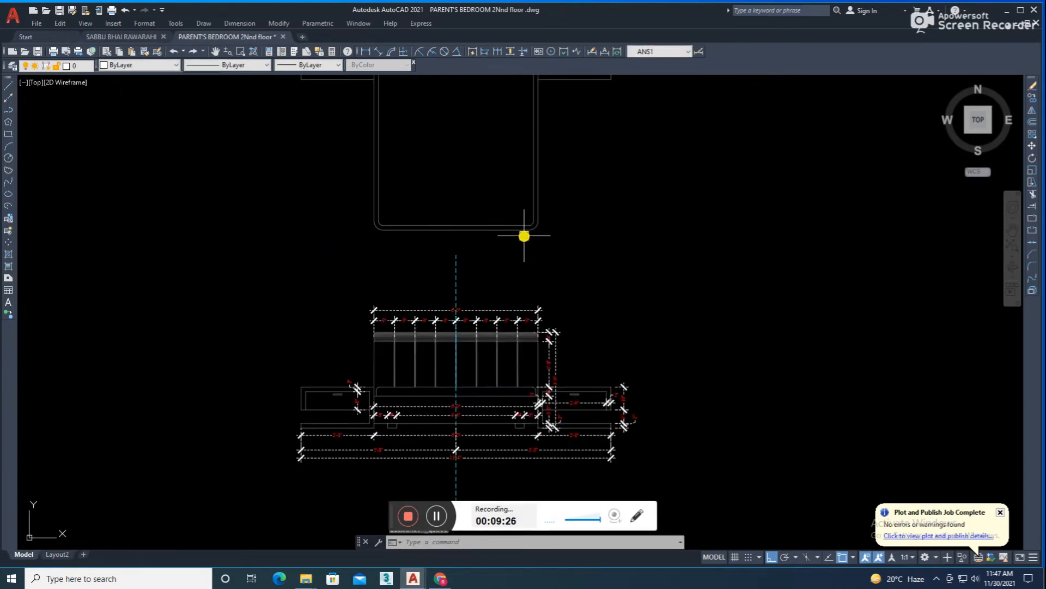
pyautogui.moveTo(511, 243)
pyautogui.mouseDown(button='middle')
pyautogui.moveTo(486, 299)
pyautogui.moveTo(535, 314)
pyautogui.moveTo(494, 244)
pyautogui.mouseUp(button='middle')
pyautogui.moveTo(524, 411); pyautogui.dragTo(497, 322, button='middle')
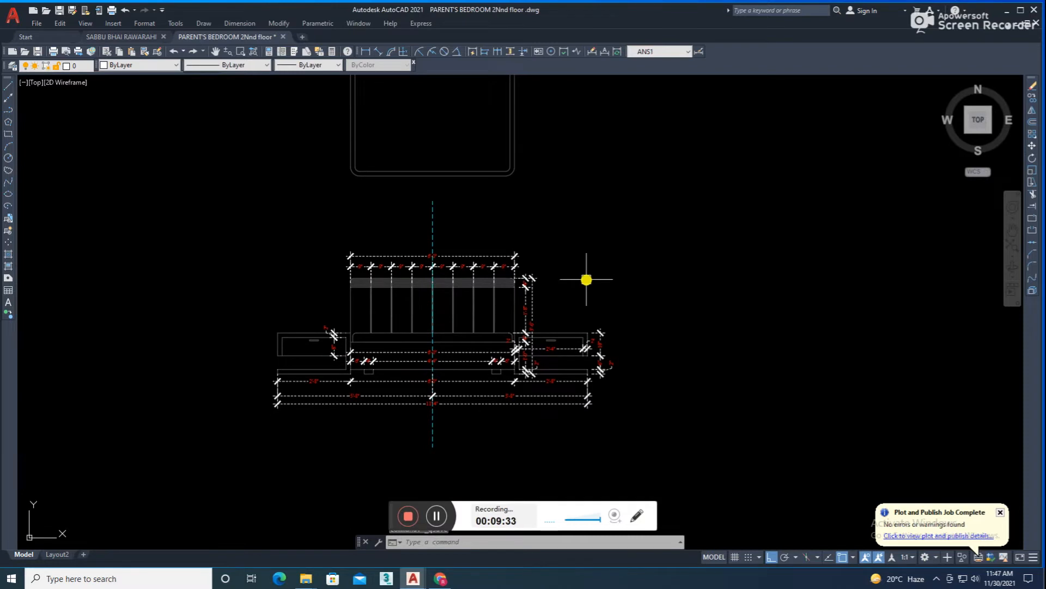
pyautogui.moveTo(587, 280); pyautogui.dragTo(548, 321, button='middle')
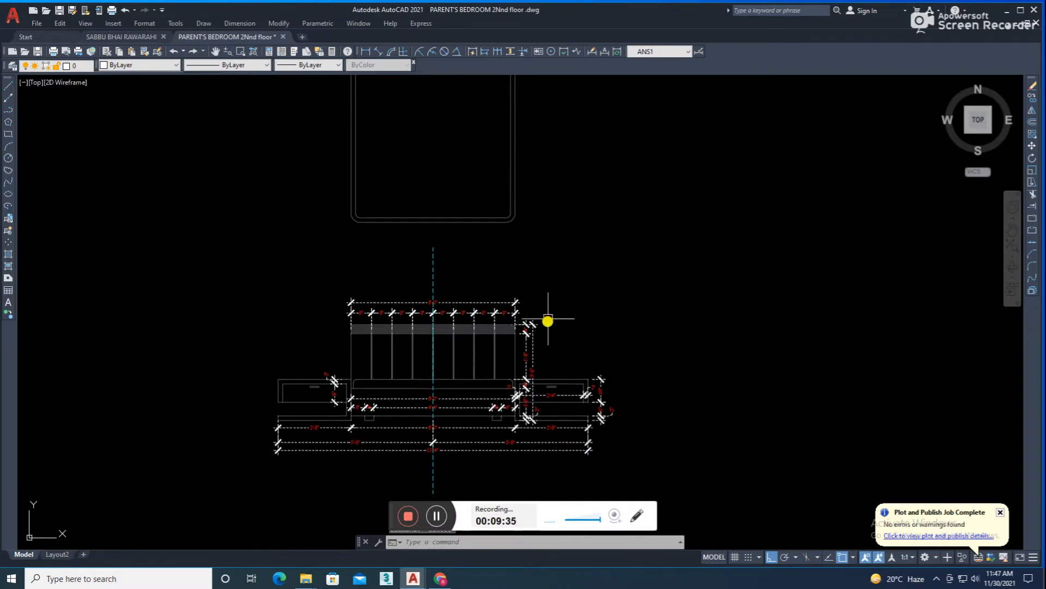
pyautogui.click(377, 52)
pyautogui.scroll(2, 351, 199)
pyautogui.click(347, 192)
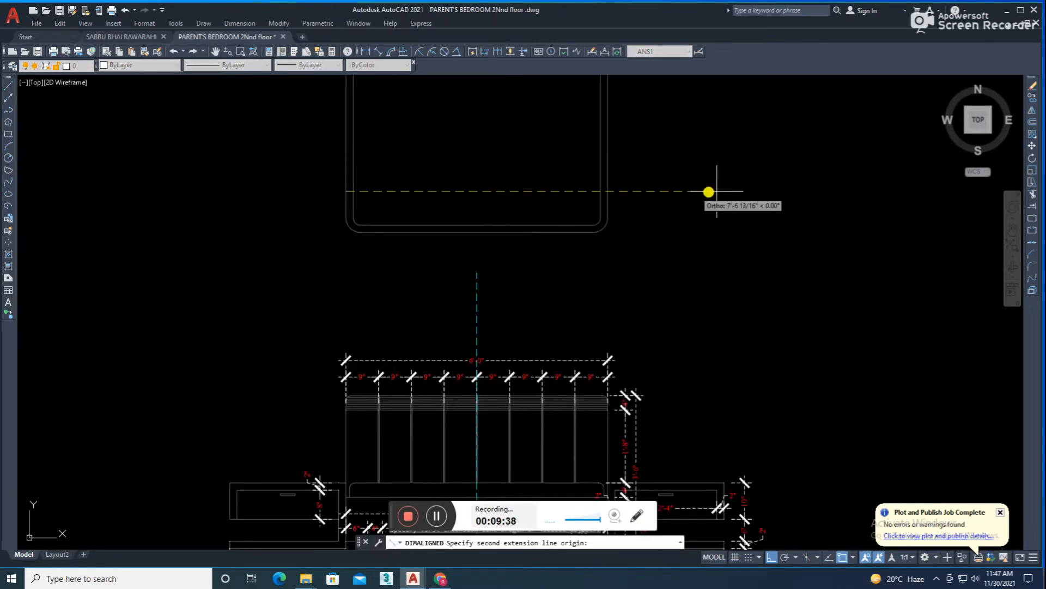
pyautogui.click(609, 194)
pyautogui.click(572, 240)
# Step: Dimension the bed's length in plan and continue the chain over the headboard's depth, along the bed's right side
pyautogui.press('space')
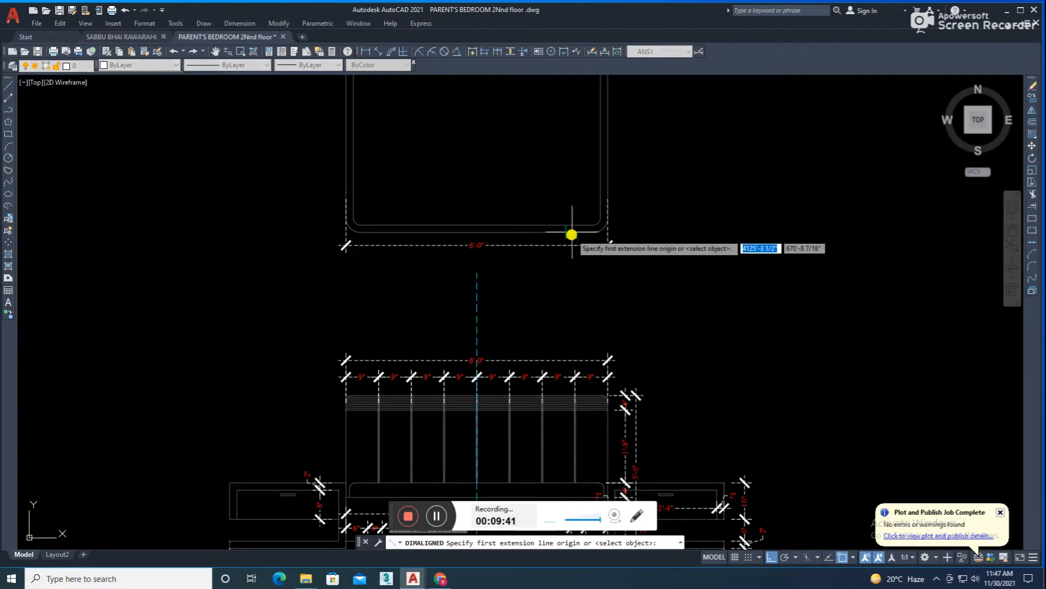
pyautogui.moveTo(572, 149); pyautogui.dragTo(599, 350, button='middle')
pyautogui.click(603, 148)
pyautogui.scroll(4, 637, 281)
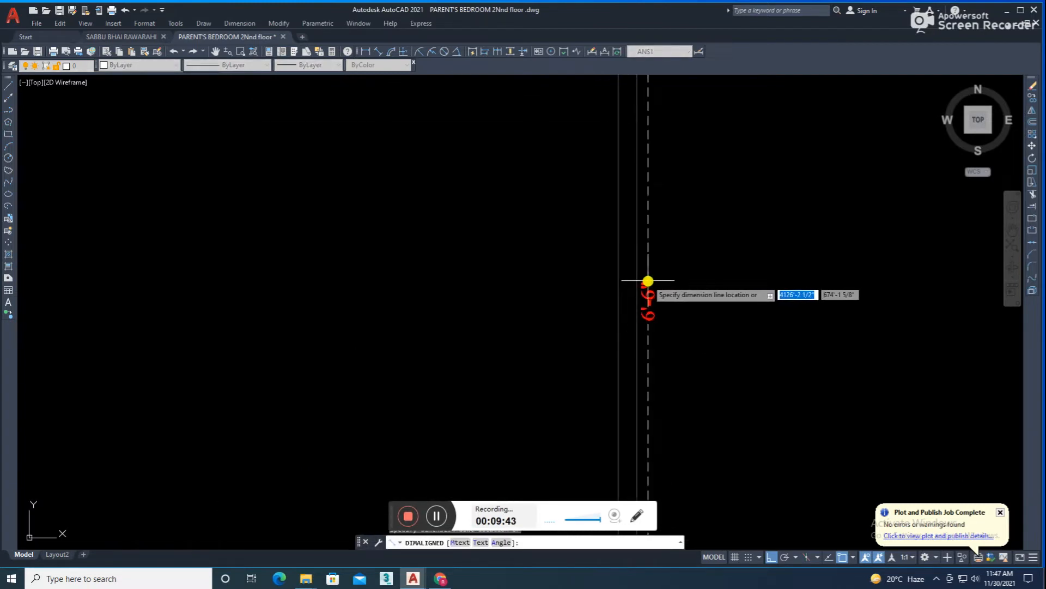
pyautogui.click(656, 282)
pyautogui.scroll(-4, 657, 282)
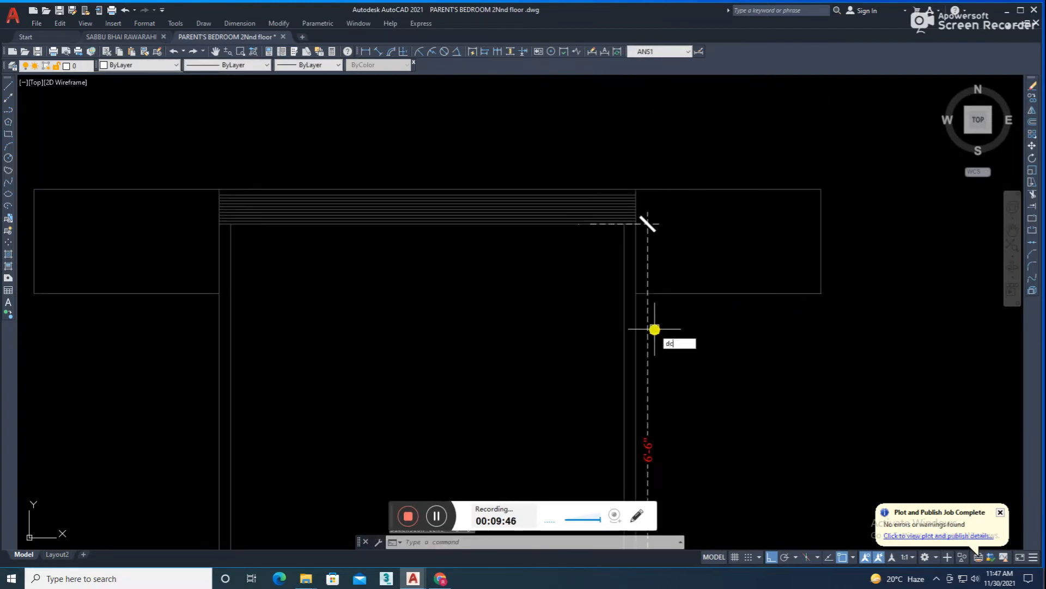
pyautogui.press('Return')
pyautogui.click(647, 189)
pyautogui.scroll(-2, 740, 279)
pyautogui.moveTo(740, 279); pyautogui.dragTo(692, 237, button='middle')
# Step: Dimension the right side compartment's width in plan, placing the dimension above its back edge
pyautogui.click(378, 53)
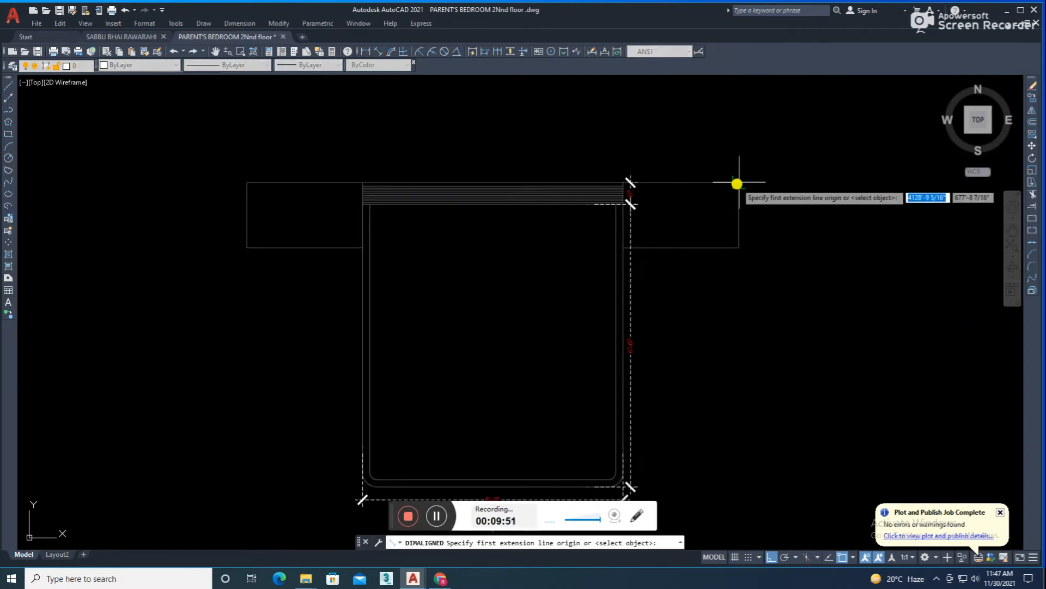
pyautogui.click(739, 182)
pyautogui.scroll(5, 589, 171)
pyautogui.click(624, 182)
pyautogui.scroll(-2, 744, 189)
pyautogui.click(691, 211)
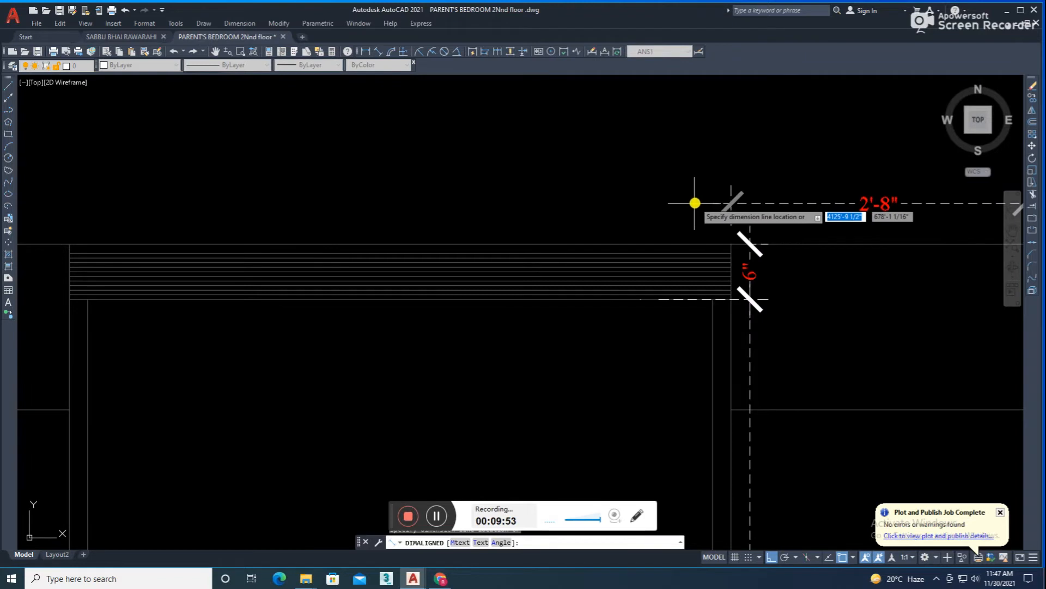
# Step: Continue the width dimension chain in plan from the right compartment across the bed and over the left side compartment
pyautogui.write('dco')
pyautogui.press('space')
pyautogui.moveTo(412, 244); pyautogui.dragTo(783, 245, button='middle')
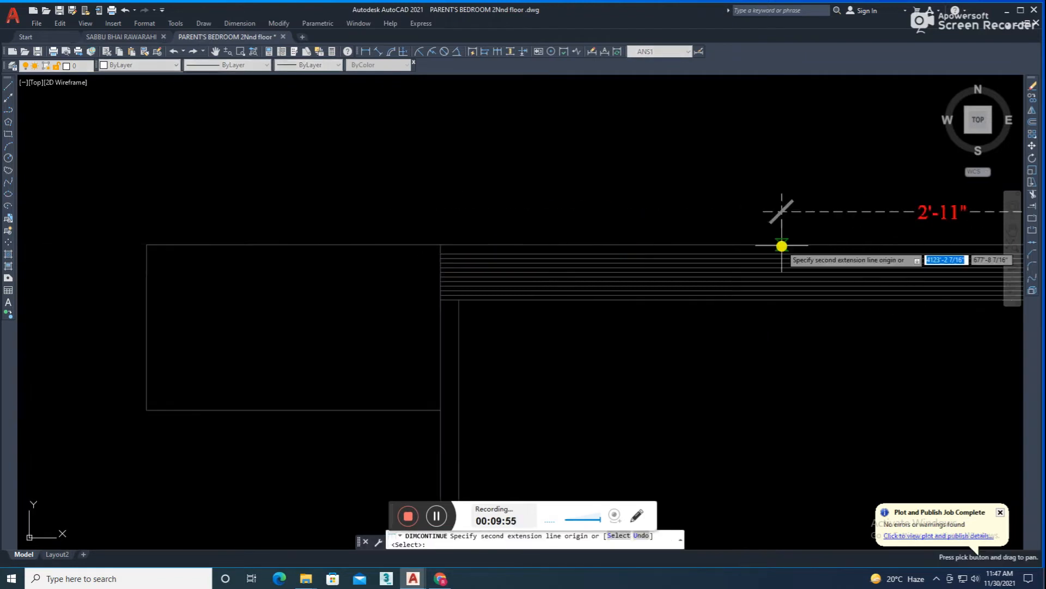
pyautogui.click(442, 244)
pyautogui.click(148, 244)
pyautogui.press('Escape')
pyautogui.scroll(-5, 729, 297)
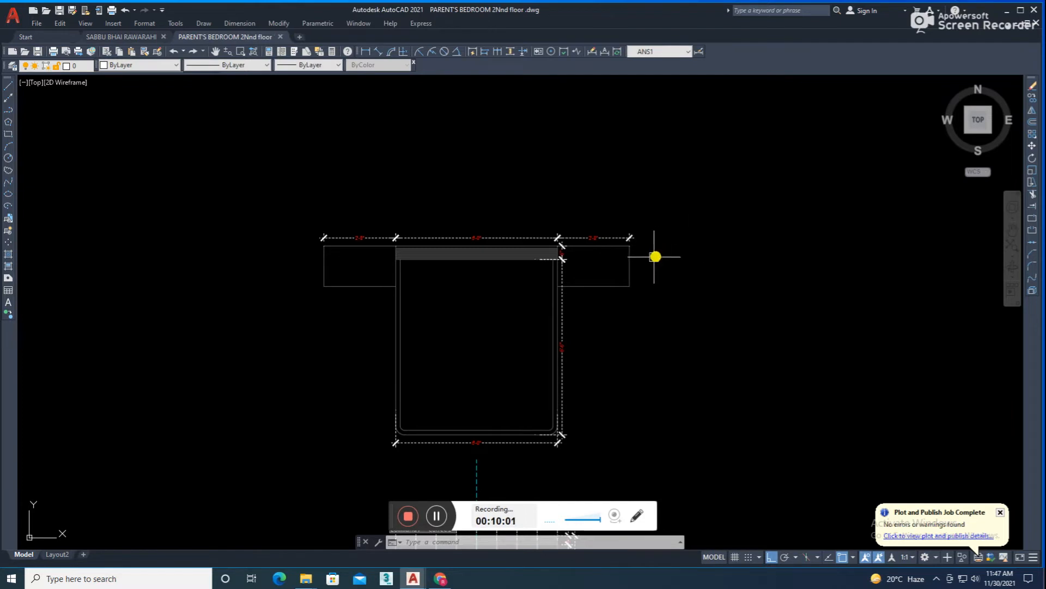
# Step: Dimension the left side compartment's depth in plan, placing the dimension outside its outer edge
pyautogui.click(375, 52)
pyautogui.scroll(4, 339, 256)
pyautogui.click(300, 229)
pyautogui.click(299, 330)
pyautogui.click(273, 329)
# Step: Add an overall width dimension between the compartments' outer back corners in plan, above the chained width dimensions
pyautogui.press('space')
pyautogui.click(300, 229)
pyautogui.moveTo(858, 226); pyautogui.dragTo(426, 302, button='middle')
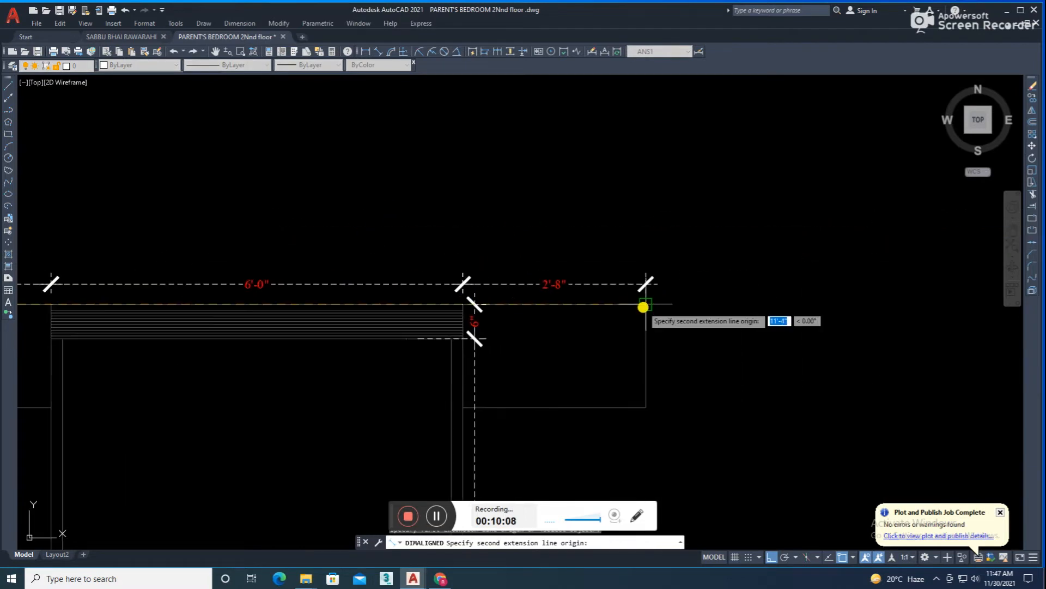
pyautogui.click(643, 307)
pyautogui.moveTo(546, 236); pyautogui.dragTo(630, 276, button='middle')
pyautogui.click(577, 292)
# Step: Dimension the right side compartment's depth in plan, placing the dimension outside its outer edge
pyautogui.press('space')
pyautogui.press('space')
pyautogui.click(730, 382)
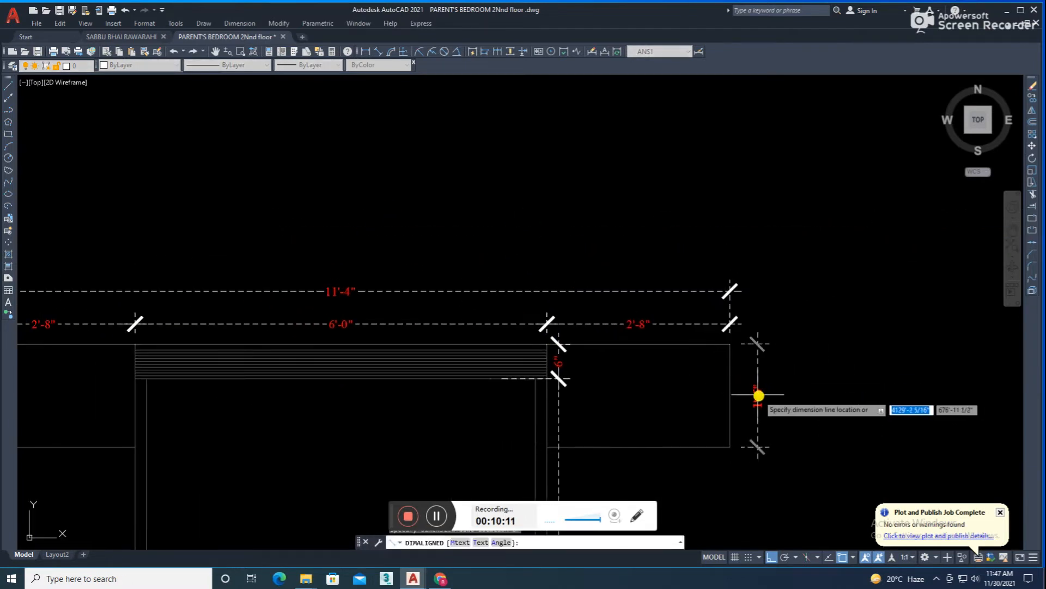
pyautogui.click(761, 396)
pyautogui.scroll(-2, 642, 355)
pyautogui.press('space')
pyautogui.scroll(4, 321, 355)
pyautogui.click(339, 337)
pyautogui.scroll(-4, 371, 246)
pyautogui.moveTo(344, 446); pyautogui.dragTo(350, 282, button='middle')
pyautogui.scroll(2, 361, 427)
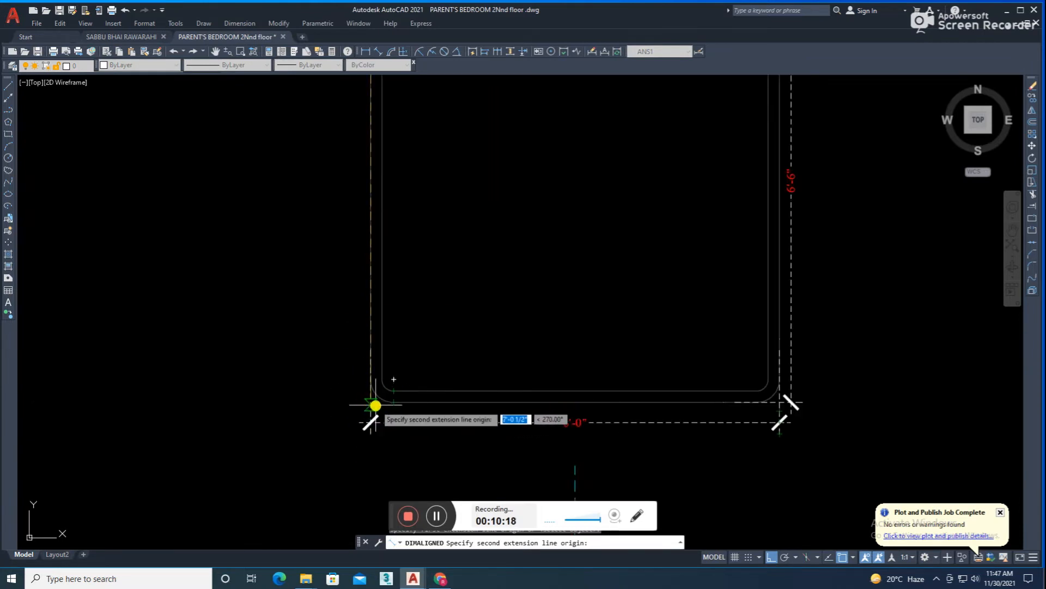
pyautogui.scroll(6, 382, 406)
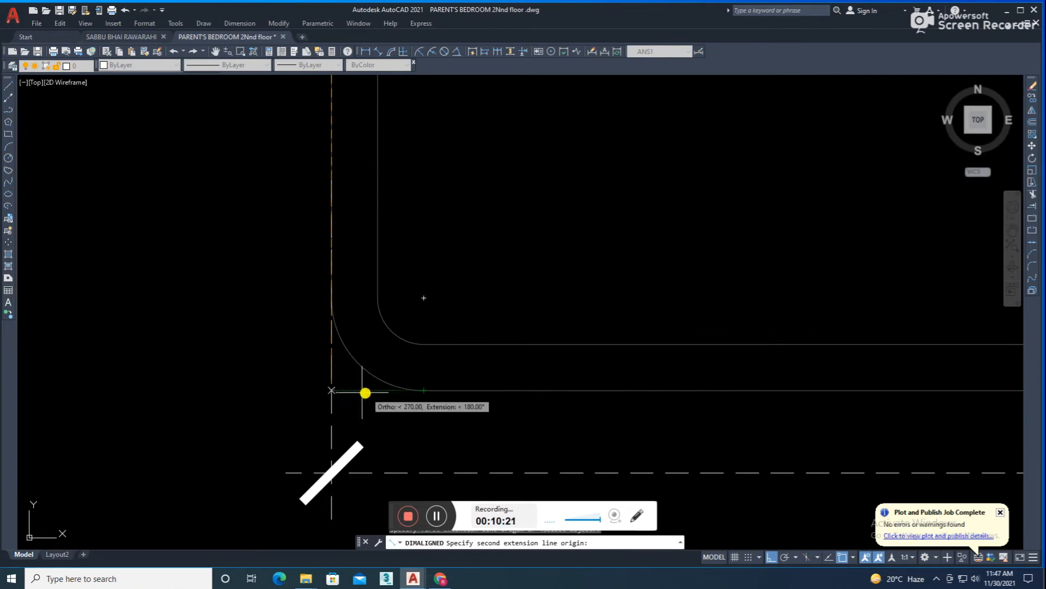
pyautogui.click(337, 391)
pyautogui.press('Escape')
# Step: Dimension the bed's full length in plan from the foot edge to the headboard's back edge, along the bed's left side
pyautogui.press('space')
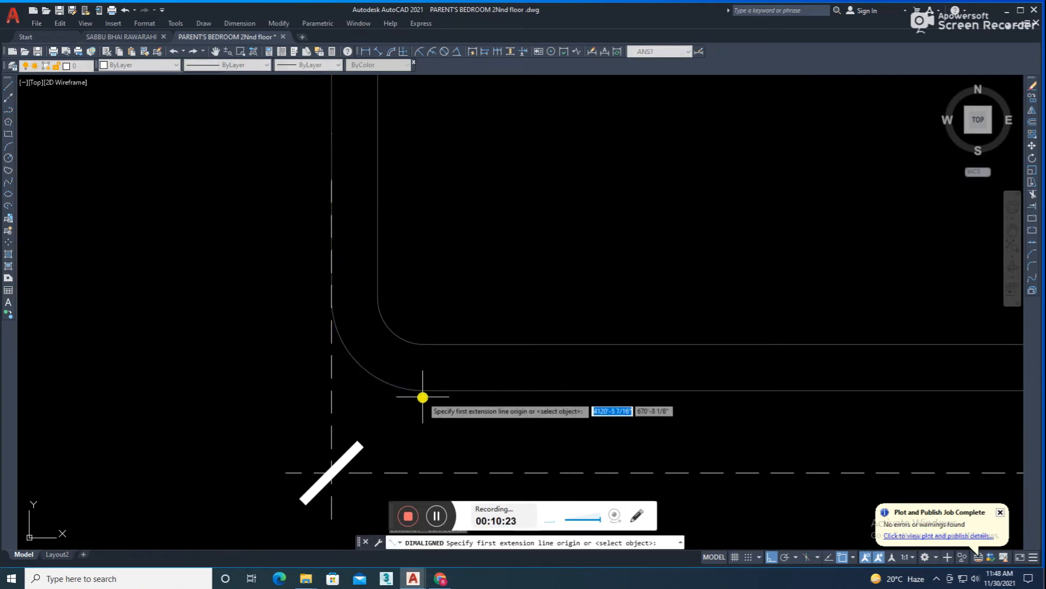
pyautogui.click(447, 393)
pyautogui.scroll(-10, 461, 409)
pyautogui.moveTo(474, 368); pyautogui.dragTo(476, 416, button='middle')
pyautogui.scroll(4, 476, 319)
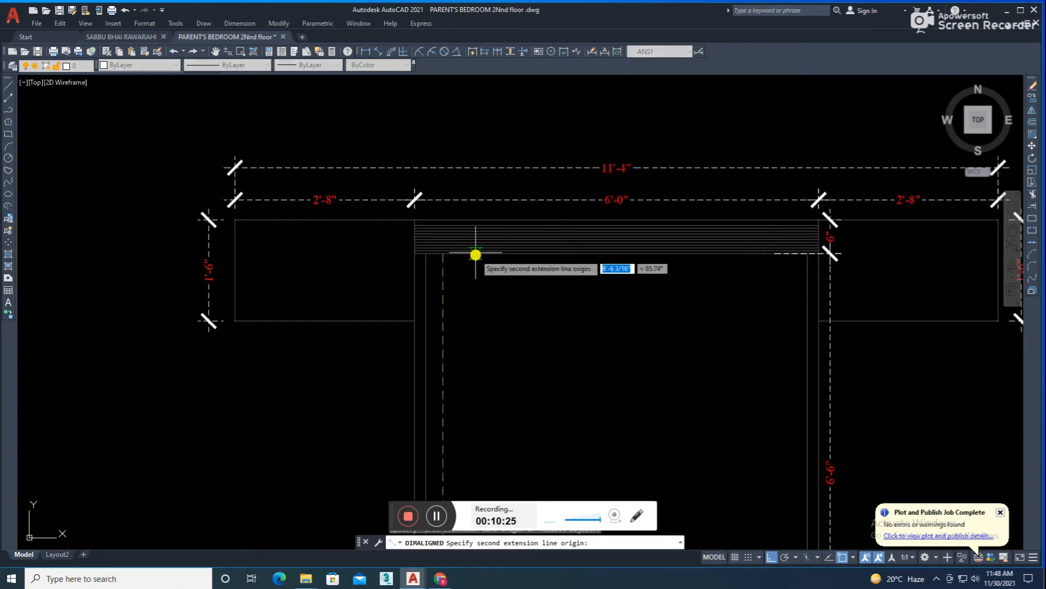
pyautogui.click(443, 218)
pyautogui.scroll(-2, 389, 236)
pyautogui.scroll(2, 391, 387)
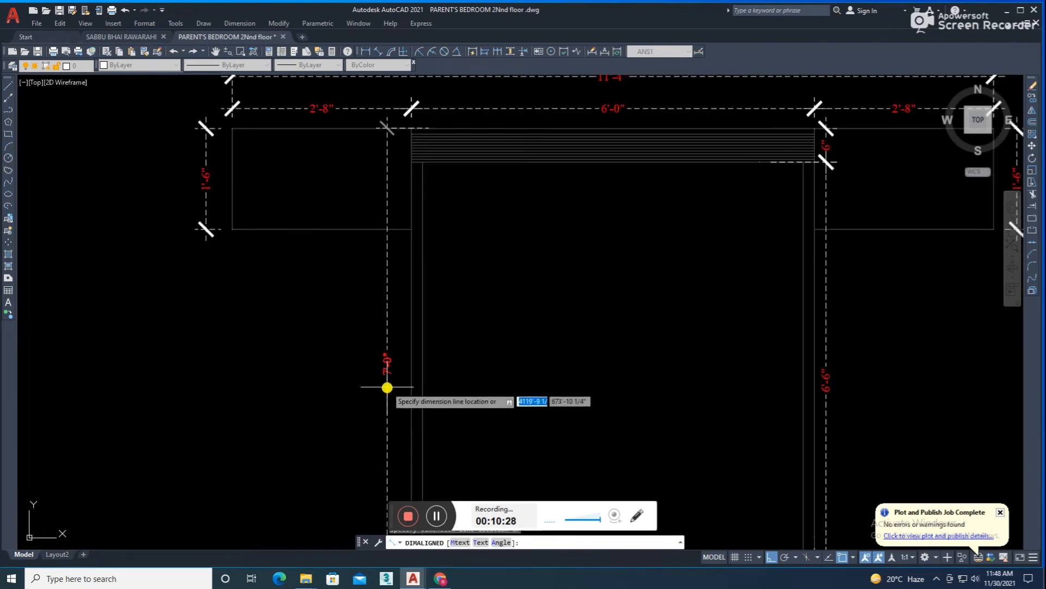
pyautogui.click(391, 387)
# Step: Extend the elevation's dashed centreline upward through the plan view to just above its overall width dimension
pyautogui.scroll(-6, 468, 317)
pyautogui.moveTo(563, 377); pyautogui.dragTo(474, 296, button='middle')
pyautogui.moveTo(470, 341)
pyautogui.mouseDown(button='middle')
pyautogui.moveTo(449, 342)
pyautogui.moveTo(444, 329)
pyautogui.mouseUp(button='middle')
pyautogui.click(377, 334)
pyautogui.click(377, 321)
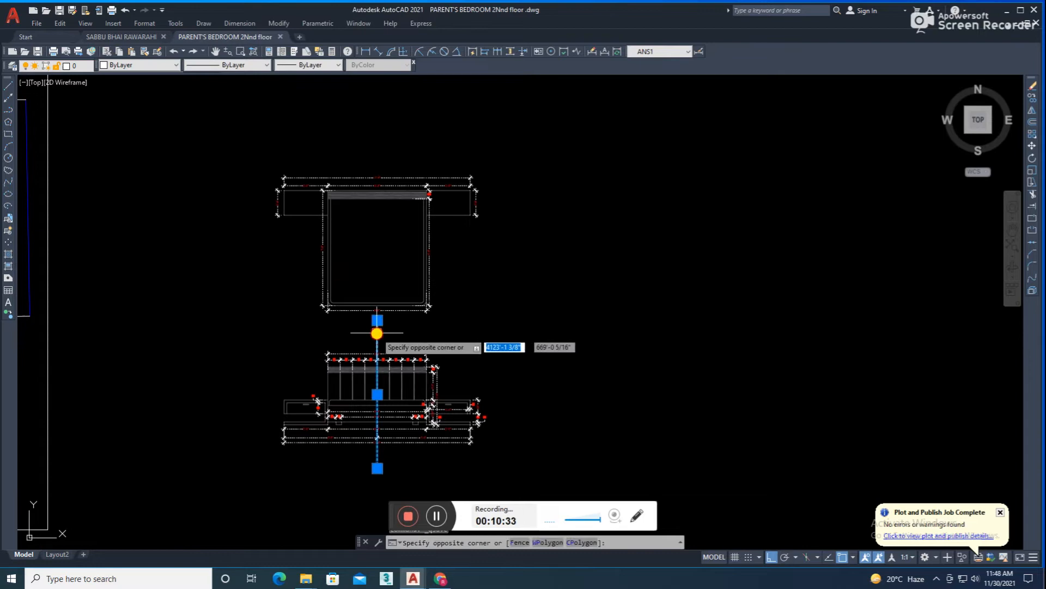
pyautogui.click(387, 142)
pyautogui.scroll(2, 491, 205)
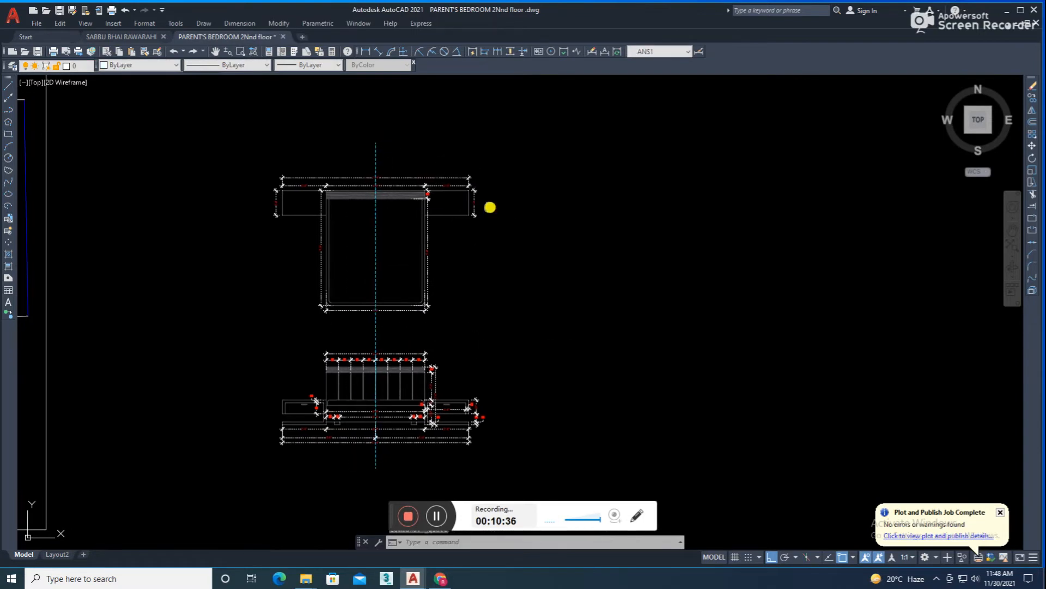
# Step: Add the multiline text title "BROTHER ROOM BED DESIGN", 4" high in Times New Roman, below the front elevation
pyautogui.scroll(3, 347, 342)
pyautogui.scroll(-4, 426, 295)
pyautogui.scroll(2, 422, 376)
pyautogui.write('t')
pyautogui.press('Return')
pyautogui.scroll(2, 357, 405)
pyautogui.click(346, 403)
pyautogui.click(664, 474)
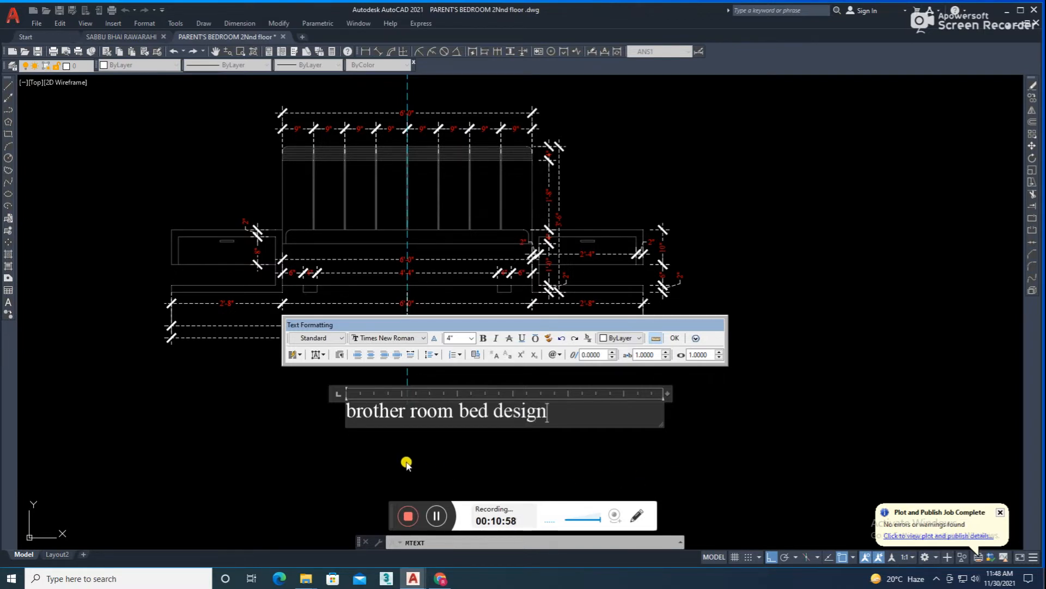
pyautogui.click(460, 449)
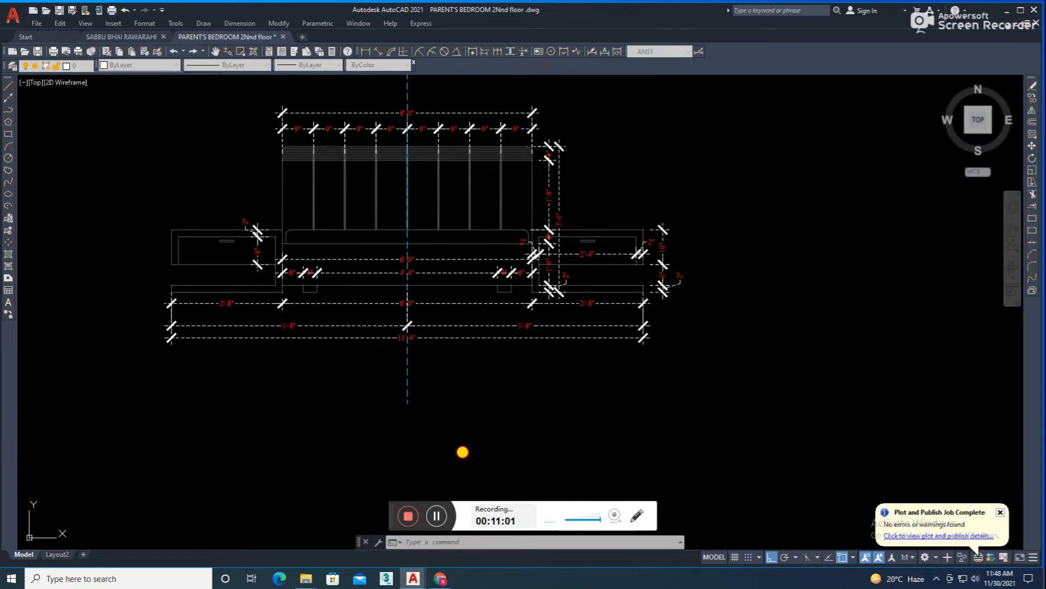
# Step: Move the title left to sit beneath the elevation, and lower it clear of the centreline
pyautogui.click(453, 421)
pyautogui.write('m')
pyautogui.press('Return')
pyautogui.click(663, 457)
pyautogui.click(598, 462)
pyautogui.click(513, 411)
pyautogui.write('m')
pyautogui.press('Return')
pyautogui.click(618, 435)
pyautogui.click(614, 464)
# Step: Stretch the centreline's lower end up so it stops a short distance below the elevation's overall width dimension
pyautogui.click(490, 389)
pyautogui.click(379, 423)
pyautogui.write('s')
pyautogui.press('Return')
pyautogui.click(460, 396)
pyautogui.click(460, 367)
# Step: Move the title straight up to just below the shortened centreline
pyautogui.click(507, 367)
pyautogui.click(449, 444)
pyautogui.press('Return')
pyautogui.click(698, 438)
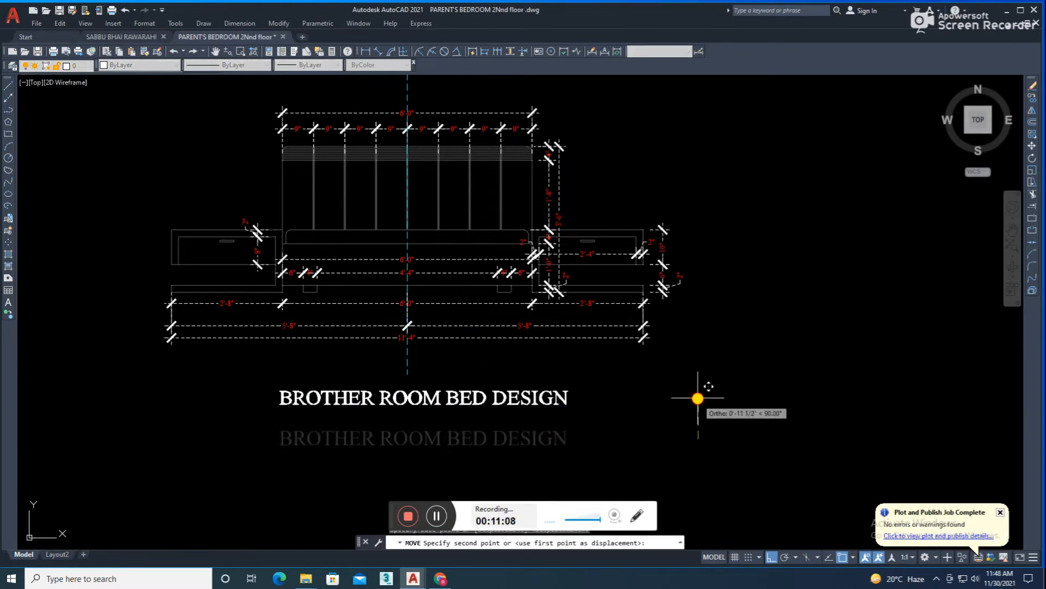
pyautogui.click(696, 397)
# Step: Save the drawing
pyautogui.scroll(-2, 696, 397)
pyautogui.scroll(-2, 708, 394)
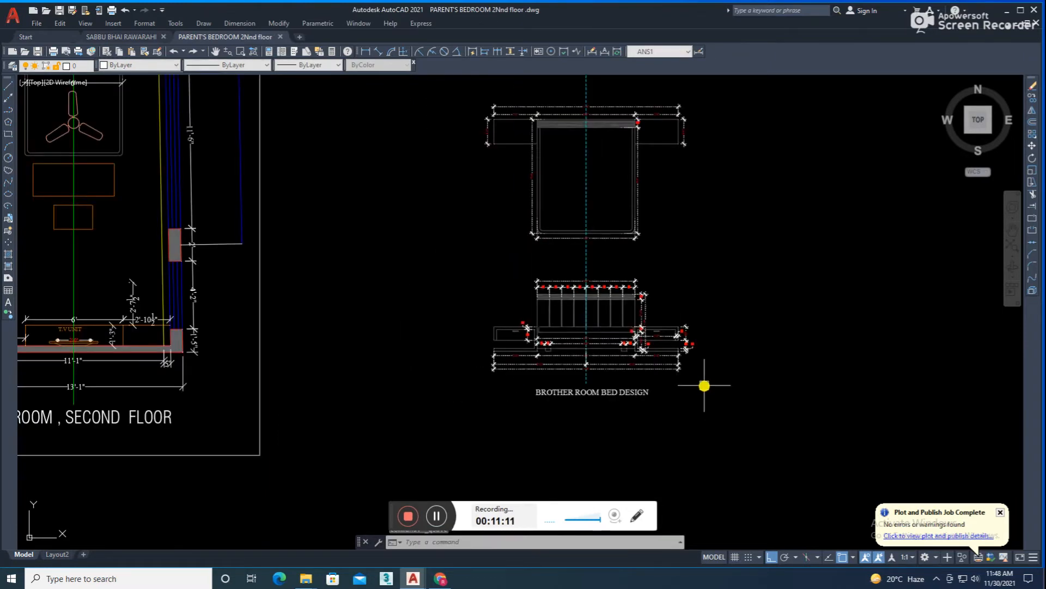
pyautogui.moveTo(501, 329); pyautogui.dragTo(489, 363, button='middle')
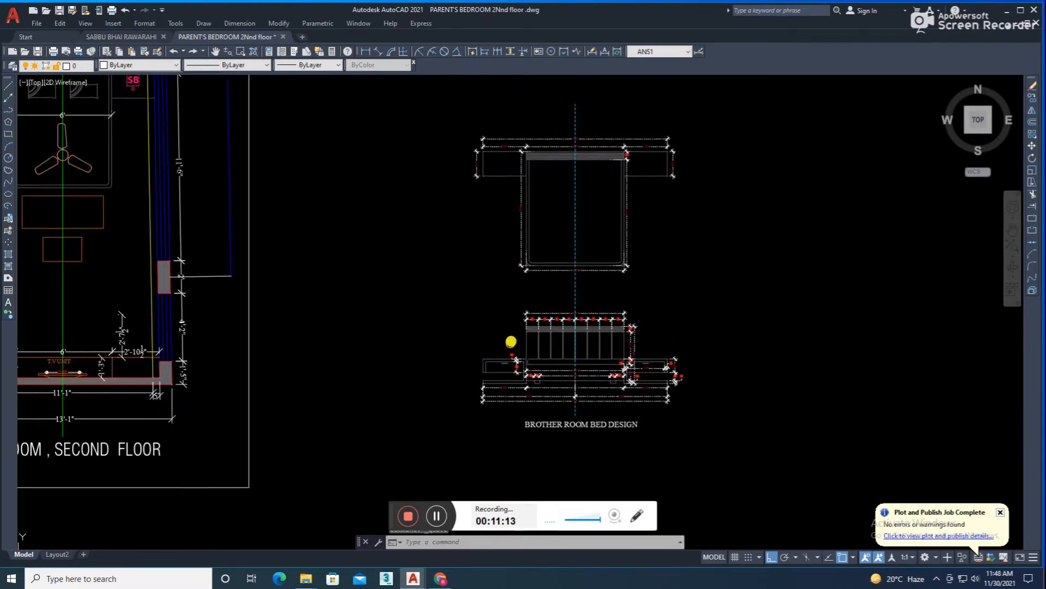
pyautogui.click(445, 121)
pyautogui.click(757, 292)
pyautogui.hotkey('ctrl', 's')
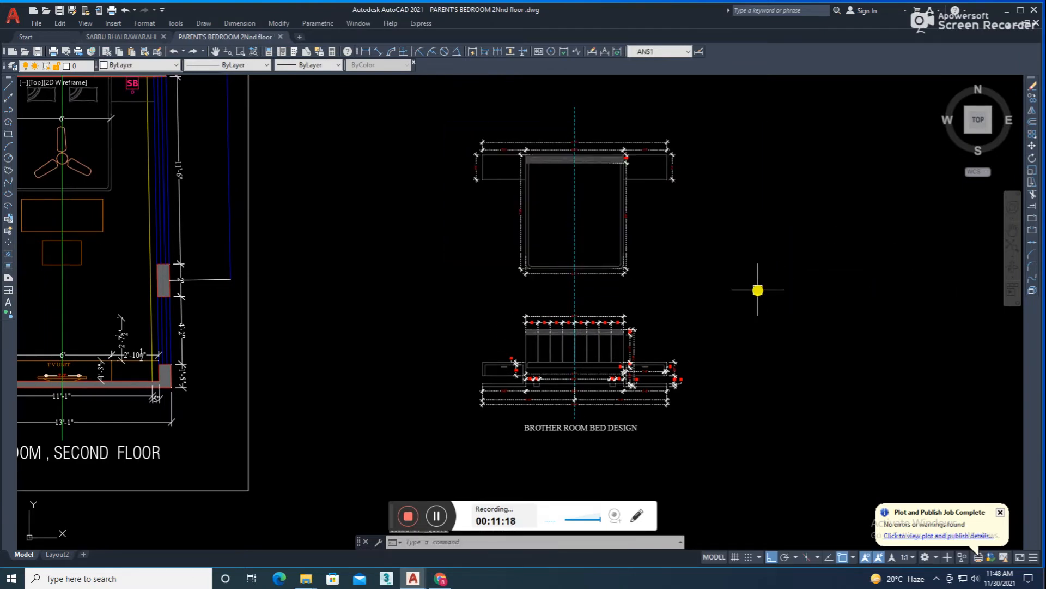
pyautogui.write('co')
pyautogui.press('space')
pyautogui.click(691, 294)
pyautogui.moveTo(857, 285); pyautogui.dragTo(684, 292, button='middle')
pyautogui.click(753, 292)
pyautogui.press('Escape')
# Step: Copy the dimensioned plan view of the bed horizontally into the empty space on its right
pyautogui.click(240, 110)
pyautogui.click(541, 299)
pyautogui.write('co')
pyautogui.click(500, 293)
pyautogui.moveTo(839, 294); pyautogui.dragTo(778, 305, button='middle')
pyautogui.click(787, 307)
pyautogui.press('Escape')
# Step: Rotate the copied plan view 90 degrees counterclockwise so the headboard stands on its left side
pyautogui.click(826, 136)
pyautogui.click(548, 343)
pyautogui.write('ro')
pyautogui.press('space')
pyautogui.click(636, 293)
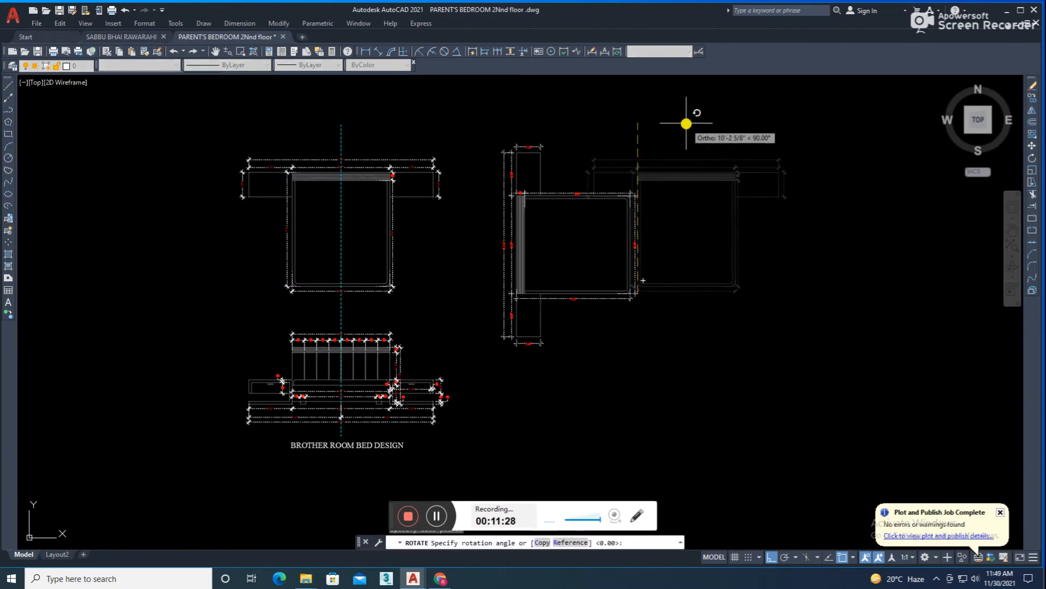
pyautogui.click(680, 155)
# Step: Move the rotated plan view straight up to leave more room beneath it
pyautogui.moveTo(660, 111); pyautogui.dragTo(658, 180, button='middle')
pyautogui.click(658, 180)
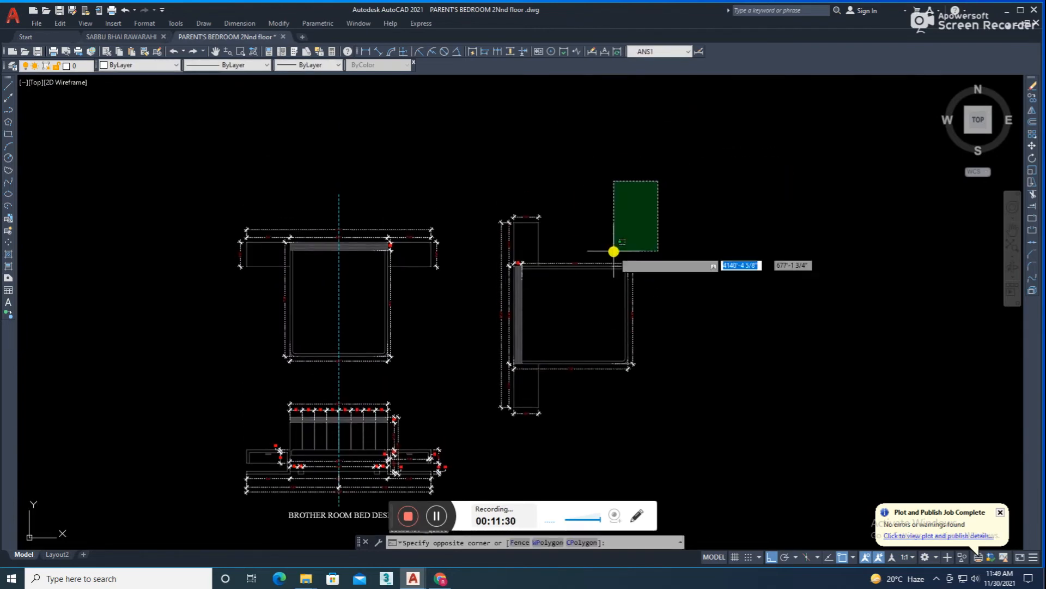
pyautogui.click(469, 438)
pyautogui.write('m')
pyautogui.press('space')
pyautogui.click(729, 358)
pyautogui.click(728, 306)
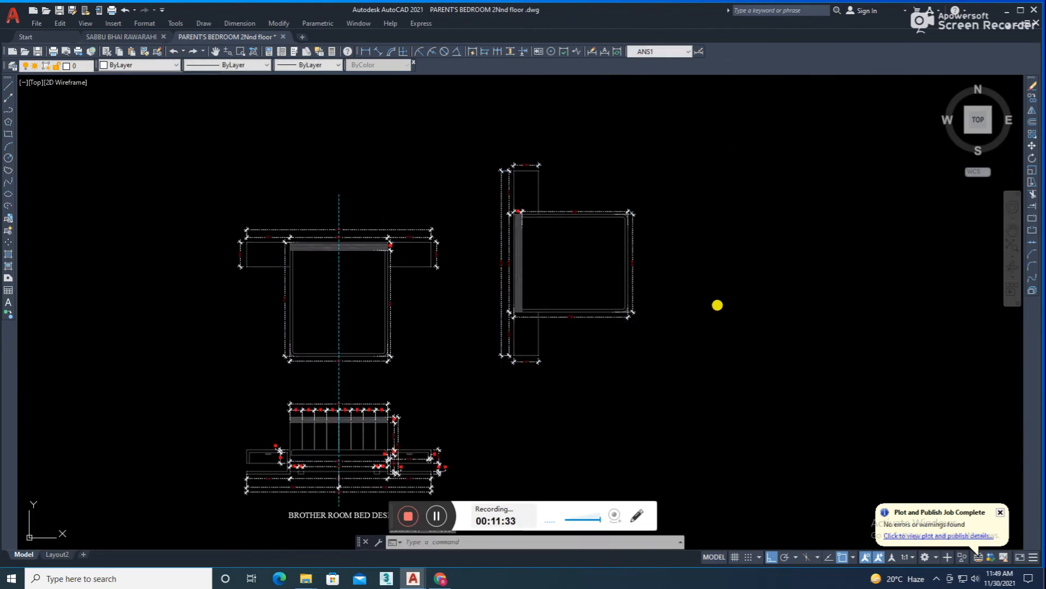
pyautogui.moveTo(728, 307); pyautogui.dragTo(740, 338, button='middle')
pyautogui.click(701, 152)
pyautogui.click(500, 423)
pyautogui.write('m')
pyautogui.press('space')
pyautogui.click(685, 409)
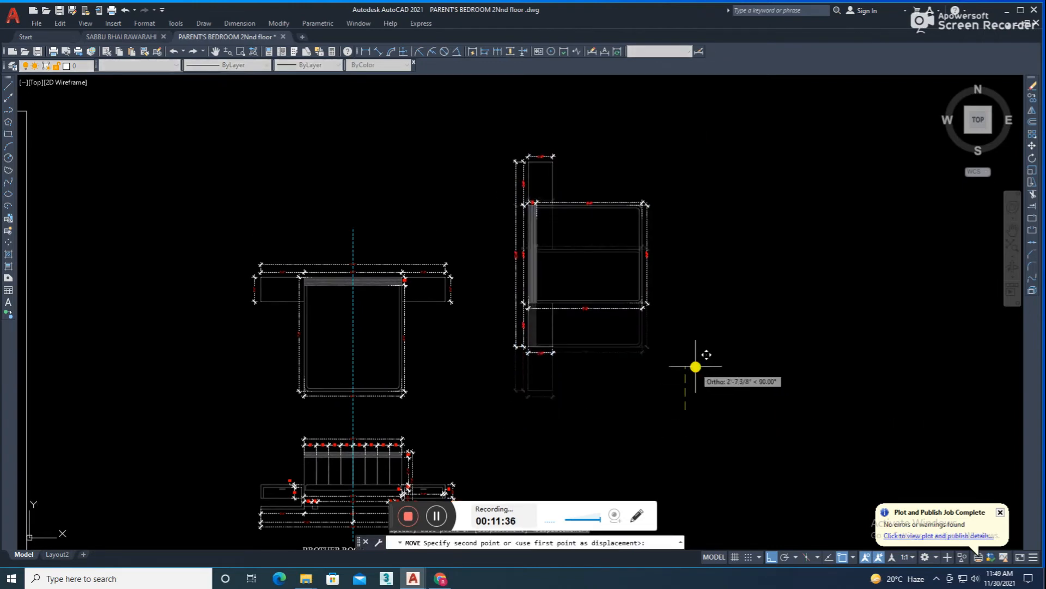
pyautogui.press('Escape')
# Step: Draw a vertical projection line from the rotated plan's lower compartment back corner down past the front elevation's base level
pyautogui.scroll(-2, 695, 366)
pyautogui.scroll(4, 611, 383)
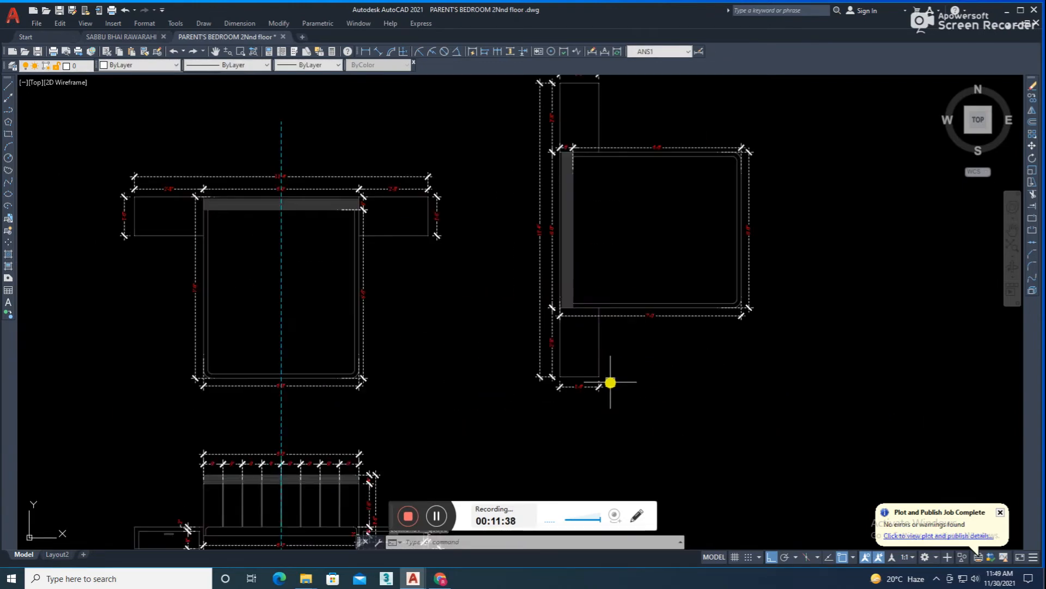
pyautogui.scroll(4, 569, 333)
pyautogui.write('l')
pyautogui.press('space')
pyautogui.click(547, 438)
pyautogui.scroll(-6, 570, 347)
pyautogui.moveTo(571, 345); pyautogui.dragTo(570, 172, button='middle')
pyautogui.click(565, 371)
pyautogui.press('space')
pyautogui.press('space')
# Step: Draw a vertical projection line from the rotated bed's foot end down past the front elevation's base level
pyautogui.scroll(6, 696, 143)
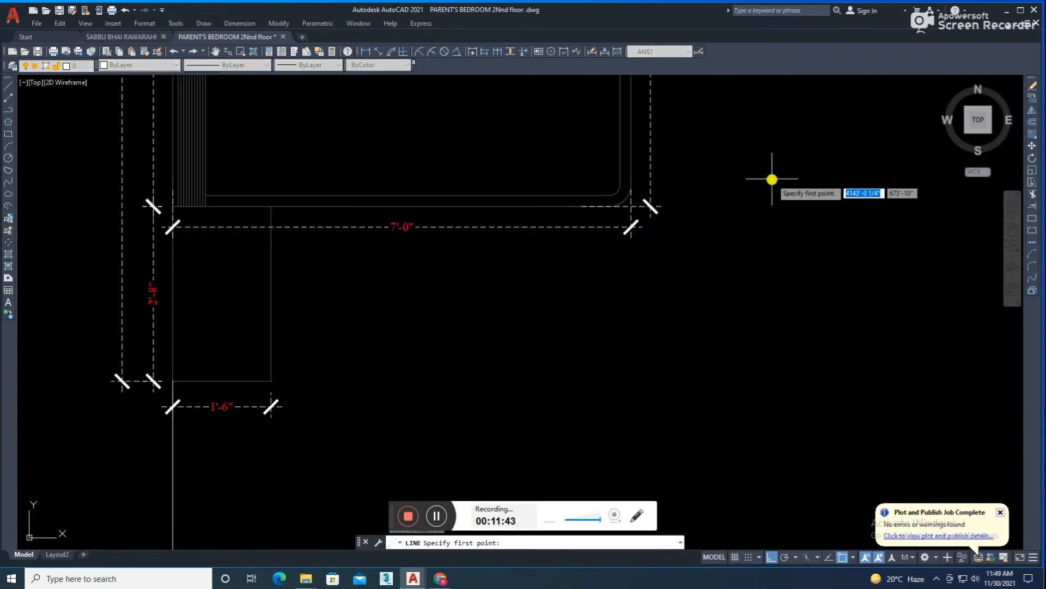
pyautogui.click(635, 202)
pyautogui.scroll(-6, 647, 192)
pyautogui.click(647, 389)
pyautogui.press('space')
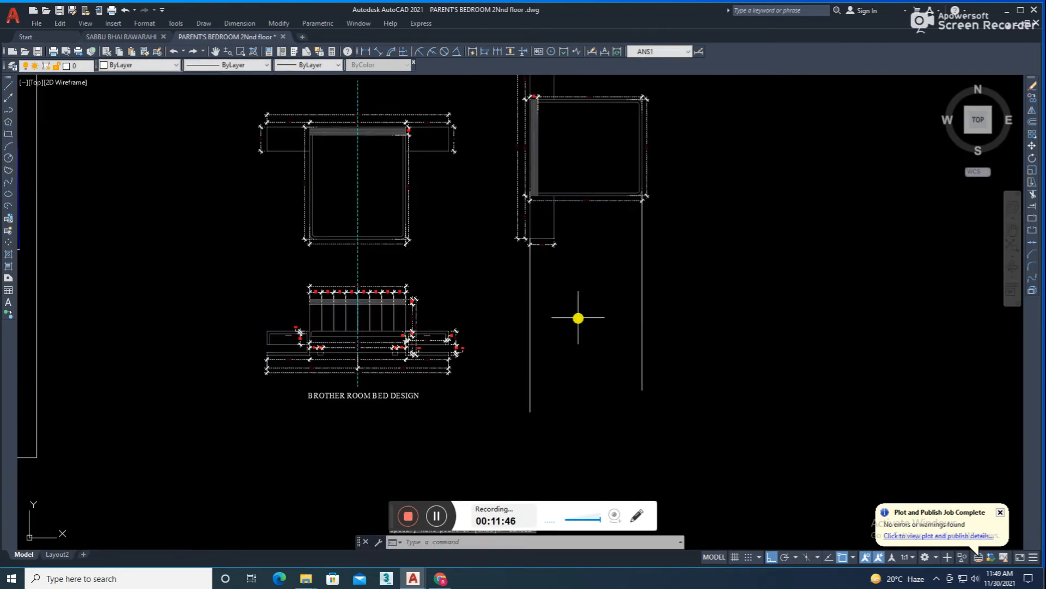
# Step: Draw a vertical projection line from the lower compartment's front corner in the rotated plan down past the elevation's base
pyautogui.press('space')
pyautogui.scroll(2, 549, 261)
pyautogui.click(558, 224)
pyautogui.click(563, 471)
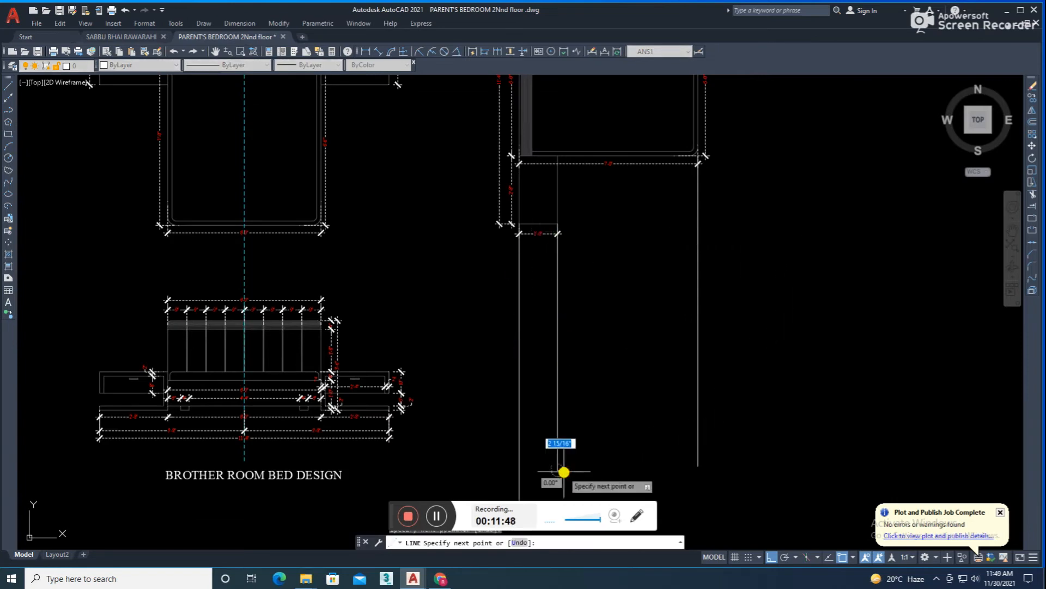
pyautogui.press('Escape')
pyautogui.moveTo(577, 451); pyautogui.dragTo(574, 423, button='middle')
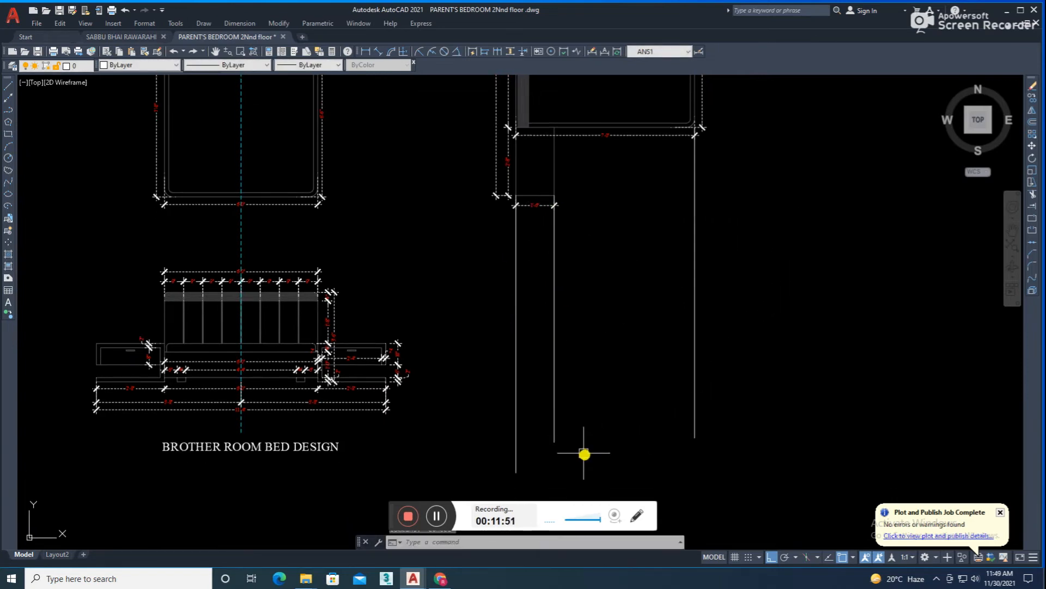
# Step: Draw a horizontal line from the front elevation's lower right corner across the back and compartment projection lines
pyautogui.press('space')
pyautogui.scroll(3, 366, 387)
pyautogui.scroll(2, 486, 362)
pyautogui.click(485, 360)
pyautogui.scroll(-2, 559, 400)
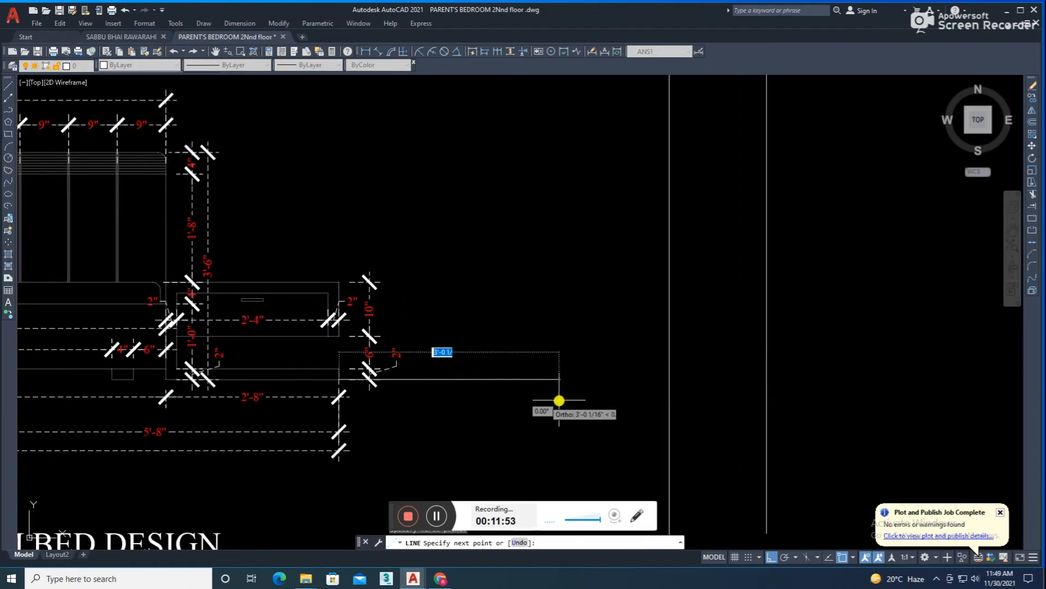
pyautogui.click(860, 395)
pyautogui.press('space')
# Step: Trim the base line outside the back and compartment-front projection lines, and trim those two verticals below it
pyautogui.write('tr')
pyautogui.press('space')
pyautogui.click(630, 380)
pyautogui.moveTo(659, 442); pyautogui.dragTo(820, 424)
pyautogui.click(808, 377)
pyautogui.press('space')
pyautogui.scroll(-3, 703, 441)
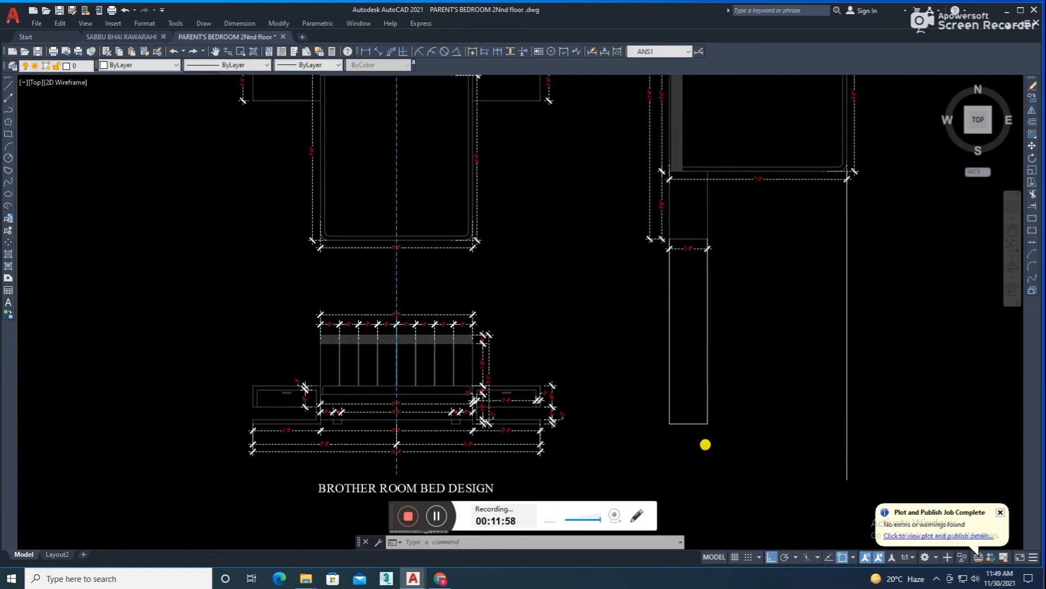
# Step: Draw a horizontal base line from the compartment-front projection line's lower end to the foot-end projection line
pyautogui.write('l')
pyautogui.press('space')
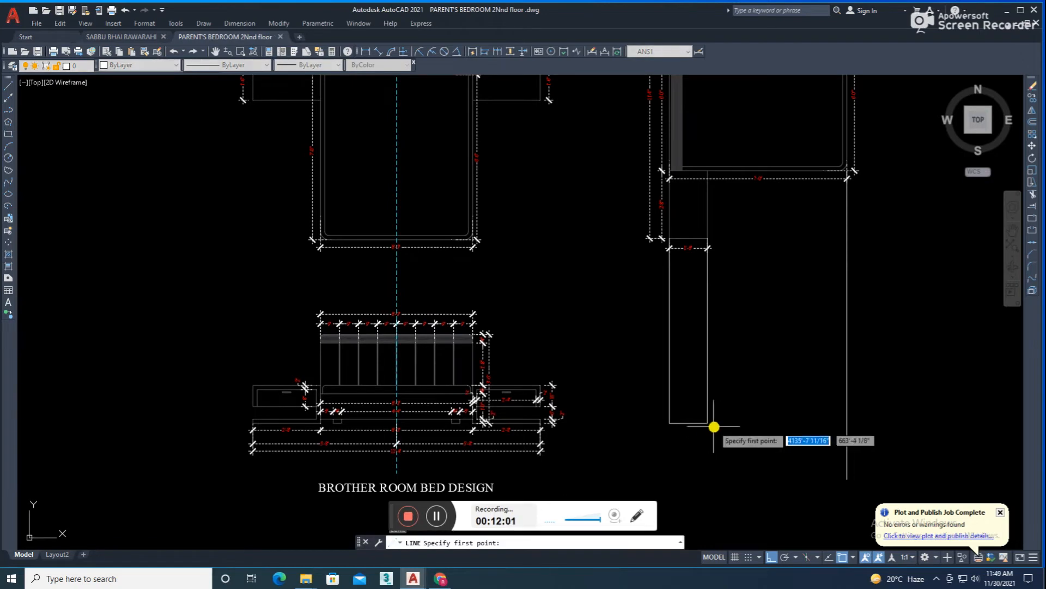
pyautogui.click(709, 423)
pyautogui.click(851, 424)
pyautogui.press('Escape')
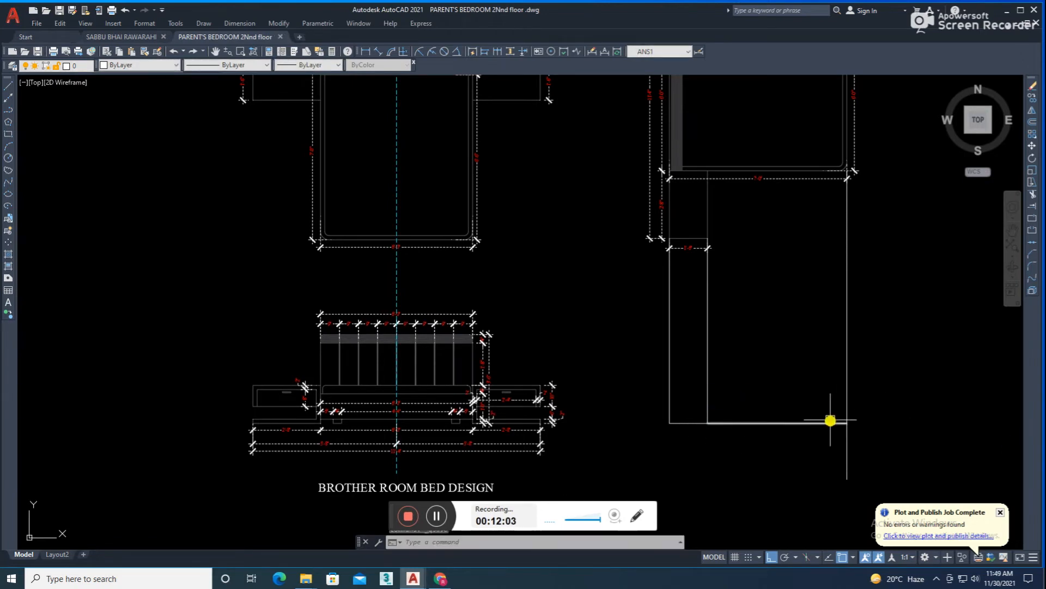
pyautogui.moveTo(834, 417); pyautogui.dragTo(815, 430, button='middle')
pyautogui.scroll(7, 466, 434)
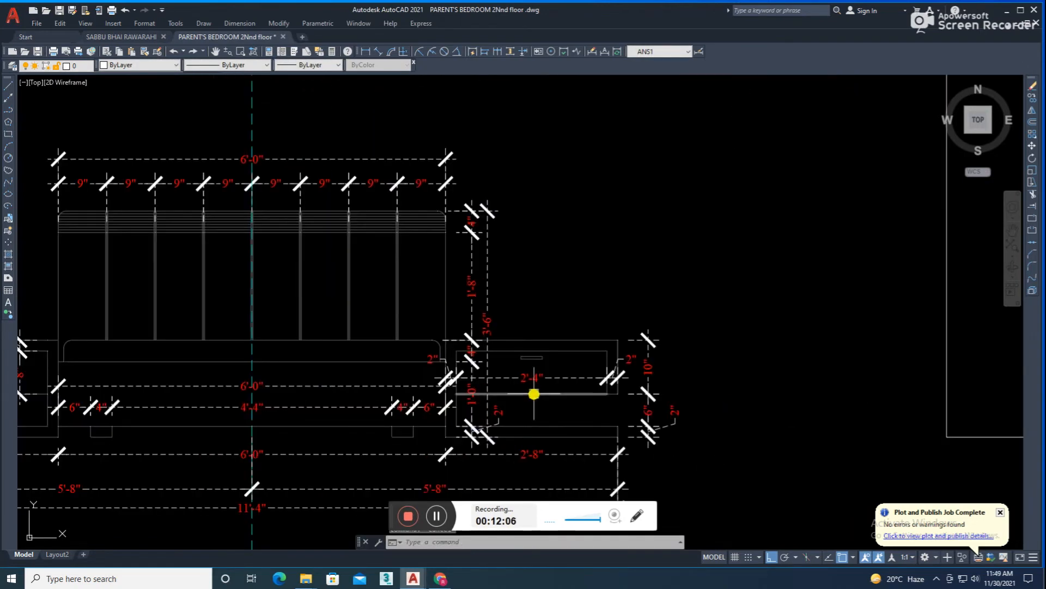
# Step: Offset the side elevation's horizontal bed base line upward to set the underside of the bed frame
pyautogui.scroll(-3, 467, 427)
pyautogui.write('o')
pyautogui.press('space')
pyautogui.press('Return')
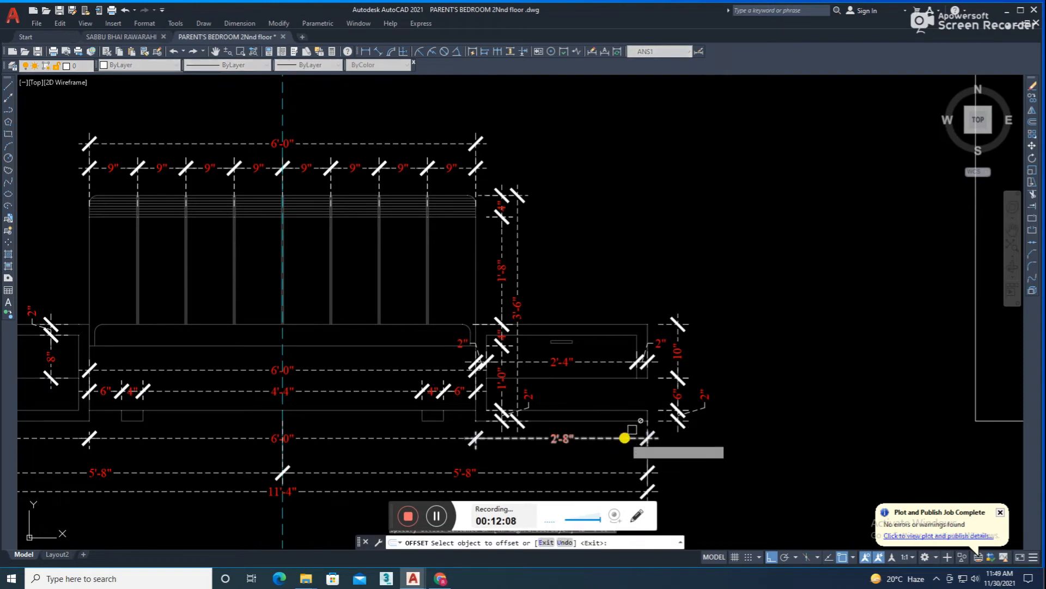
pyautogui.scroll(-5, 626, 432)
pyautogui.press('Escape')
pyautogui.scroll(4, 834, 417)
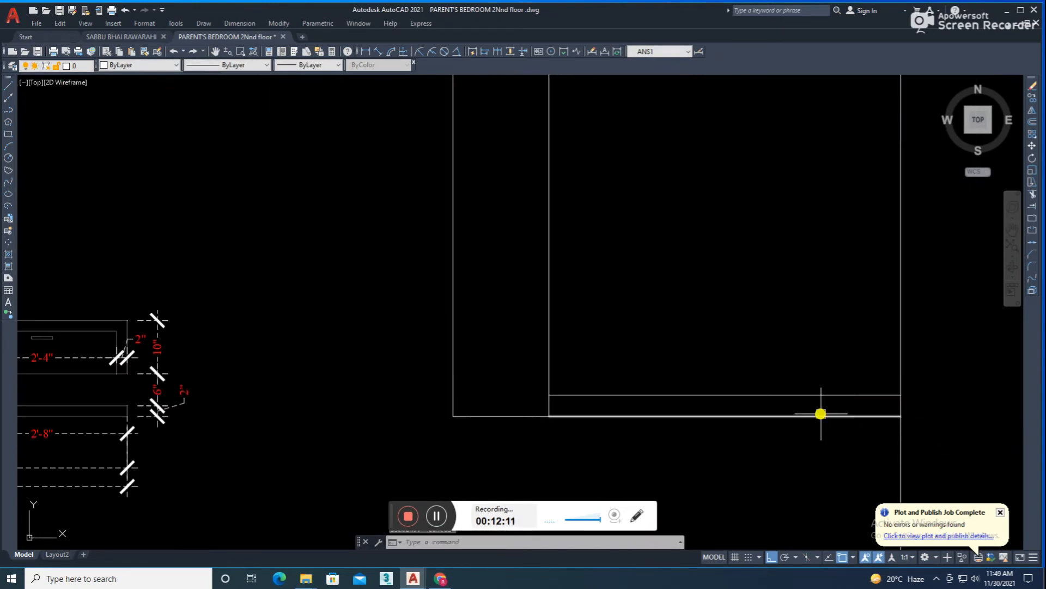
pyautogui.scroll(-4, 734, 392)
pyautogui.scroll(2, 733, 389)
pyautogui.write('l')
pyautogui.press('Return')
pyautogui.press('Escape')
# Step: Trim away the lower base line between the compartment front and the foot-end projection line
pyautogui.write('tr')
pyautogui.press('Return')
pyautogui.click(809, 412)
pyautogui.press('Escape')
# Step: Draw a bed leg 2" high and 4" wide below the raised base line near the foot end
pyautogui.write('l')
pyautogui.press('Return')
pyautogui.click(838, 396)
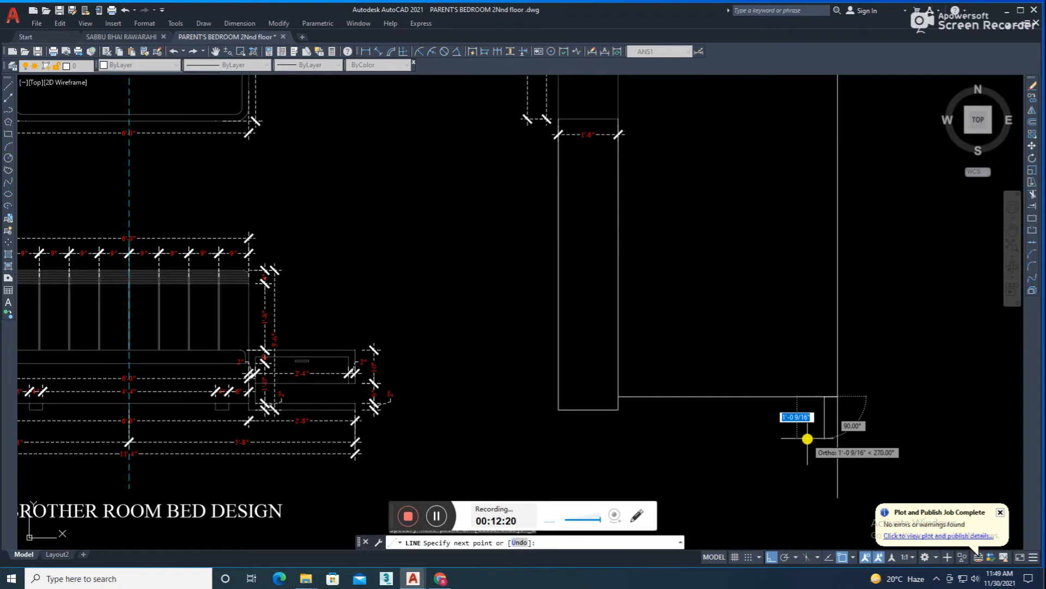
pyautogui.write('2')
pyautogui.press('Return')
pyautogui.write('4')
pyautogui.press('Return')
pyautogui.scroll(2, 832, 384)
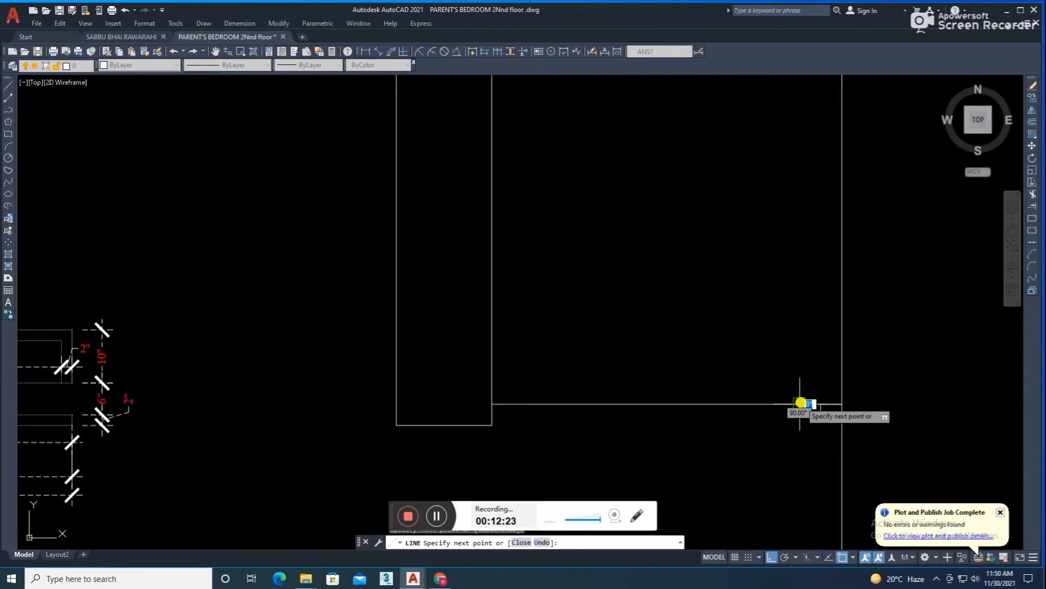
pyautogui.press('Return')
# Step: Mirror the leg about the midpoint of the bed's base line, keeping the original, and save the drawing
pyautogui.scroll(3, 815, 389)
pyautogui.click(815, 389)
pyautogui.click(935, 437)
pyautogui.scroll(-3, 830, 410)
pyautogui.click(764, 397)
pyautogui.click(838, 442)
pyautogui.write('m')
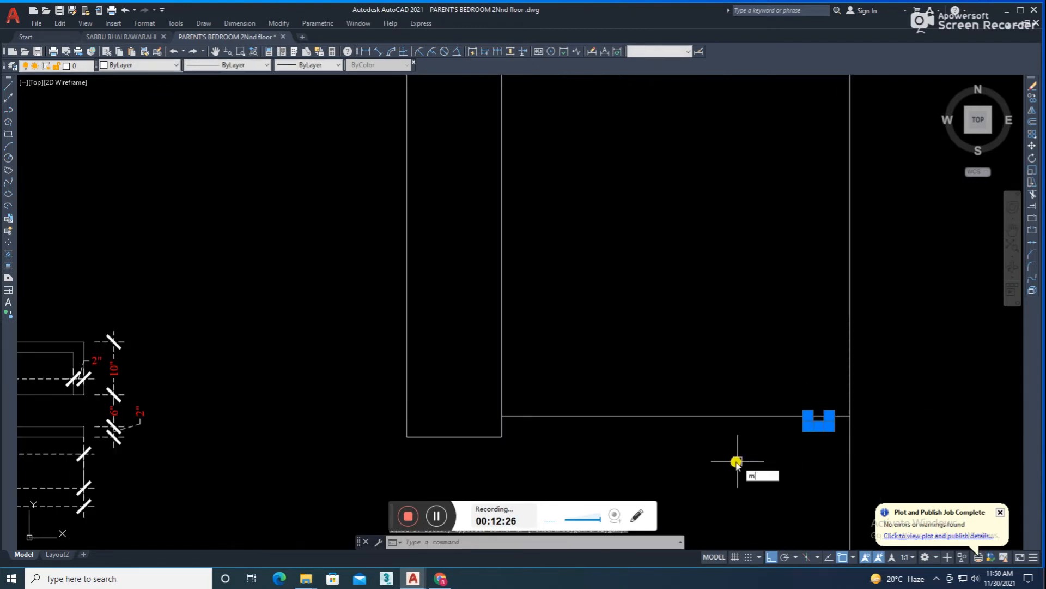
pyautogui.write('i')
pyautogui.press('Return')
pyautogui.click(668, 458)
pyautogui.press('Return')
pyautogui.scroll(-2, 688, 417)
pyautogui.hotkey('ctrl', 's')
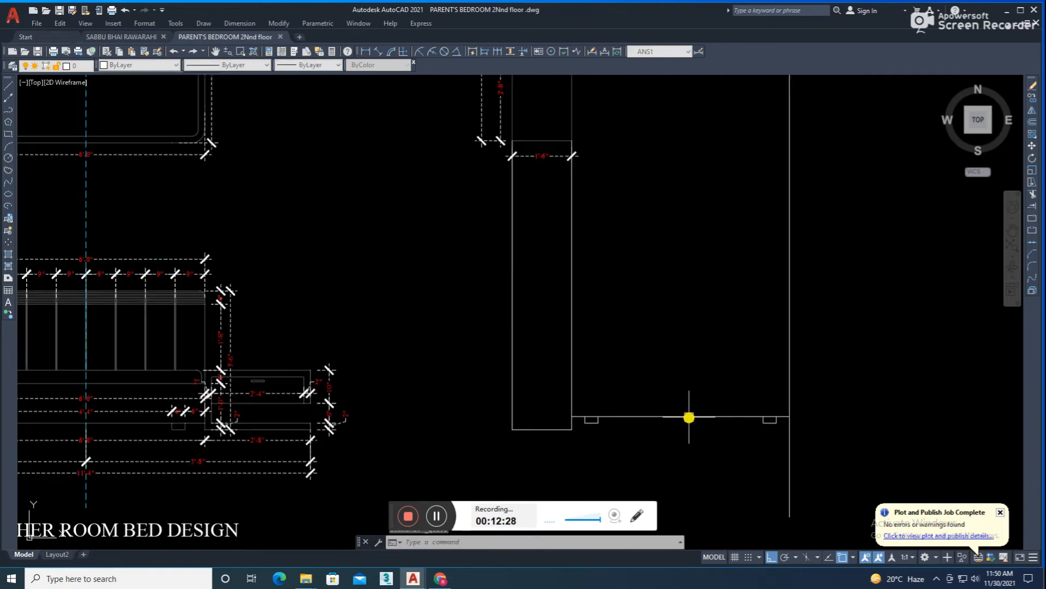
# Step: Draw a horizontal line from the side compartment's top in the front elevation across all the side elevation's projection lines
pyautogui.scroll(-2, 669, 412)
pyautogui.write('l')
pyautogui.press('Return')
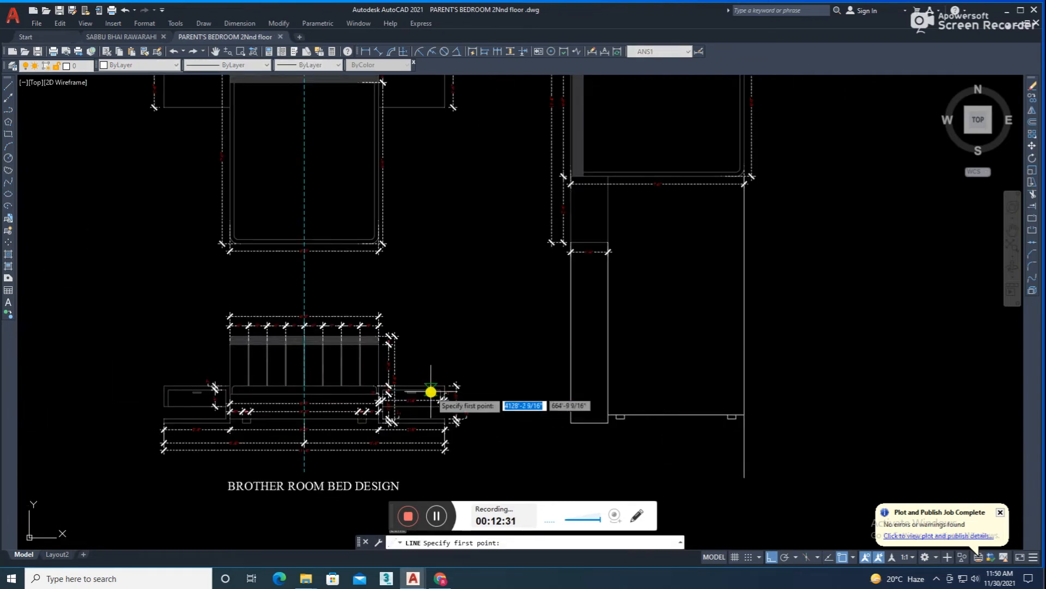
pyautogui.scroll(4, 442, 397)
pyautogui.click(668, 368)
pyautogui.moveTo(918, 362); pyautogui.dragTo(510, 374, button='middle')
pyautogui.click(888, 380)
pyautogui.press('Return')
# Step: Trim the projected top line outside the back line and the foot-end line of the side elevation
pyautogui.write('tr')
pyautogui.press('Return')
pyautogui.click(844, 382)
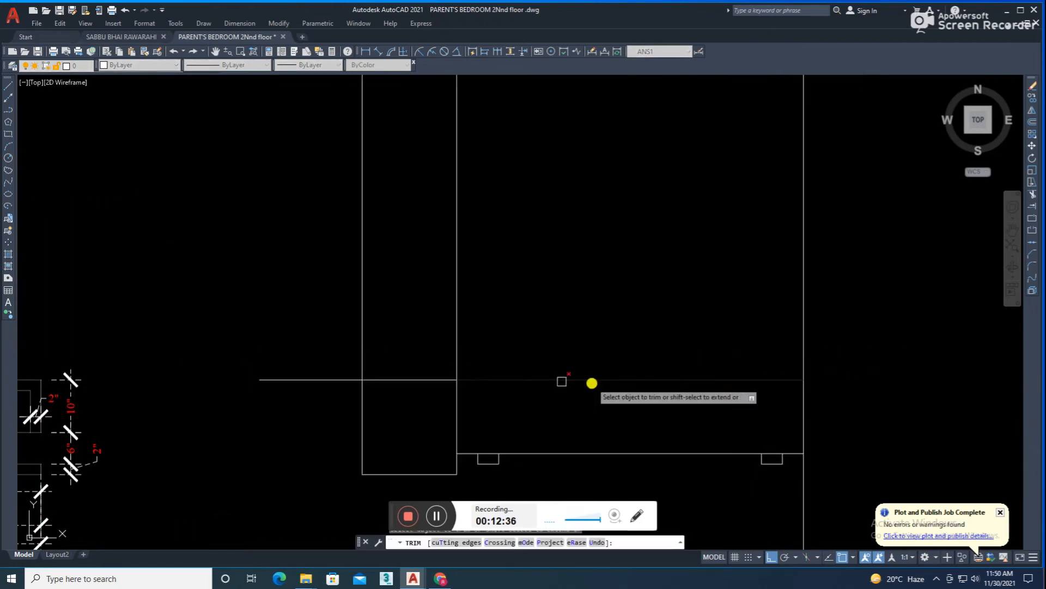
pyautogui.click(344, 380)
pyautogui.press('Return')
pyautogui.scroll(-2, 535, 370)
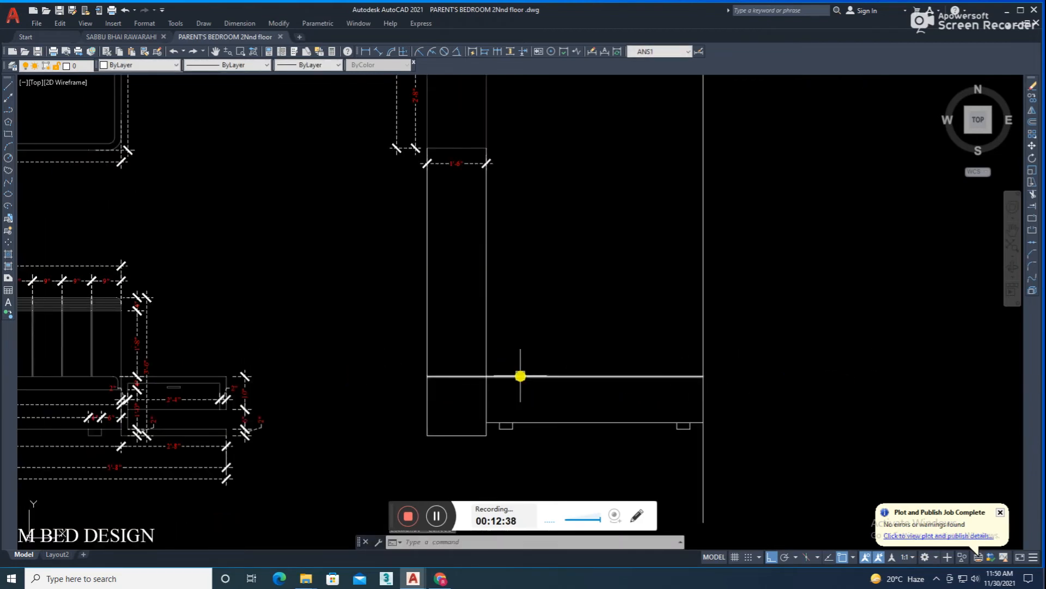
# Step: Draw a horizontal line from the front elevation's headboard top corner across the side elevation's projection lines
pyautogui.write('l')
pyautogui.press('Return')
pyautogui.scroll(2, 130, 294)
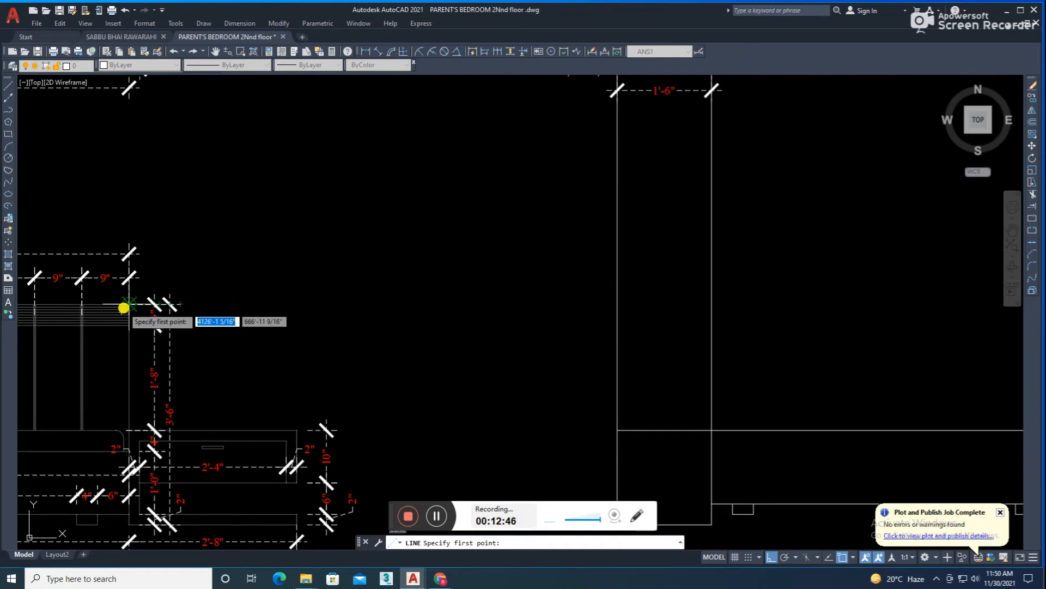
pyautogui.scroll(4, 126, 306)
pyautogui.click(101, 295)
pyautogui.scroll(-3, 507, 279)
pyautogui.moveTo(679, 269); pyautogui.dragTo(359, 302, button='middle')
pyautogui.scroll(-2, 363, 302)
pyautogui.click(765, 309)
pyautogui.press('Escape')
# Step: Trim the headboard top line where it extends behind the side elevation's back line
pyautogui.write('tr')
pyautogui.press('Return')
pyautogui.click(465, 307)
pyautogui.press('Escape')
pyautogui.press('Escape')
# Step: Offset the side elevation's back line 6" toward the bed to form the headboard's front face
pyautogui.scroll(8, 279, 306)
pyautogui.scroll(-10, 353, 300)
pyautogui.scroll(-4, 462, 327)
pyautogui.scroll(4, 516, 355)
pyautogui.write('o')
pyautogui.press('Return')
pyautogui.write('6')
pyautogui.press('Return')
pyautogui.click(492, 367)
pyautogui.click(506, 362)
pyautogui.scroll(2, 507, 354)
# Step: Trim the offset line above the headboard top and the top line beyond the headboard's front face, and save the drawing
pyautogui.write('tr')
pyautogui.press('Return')
pyautogui.click(502, 321)
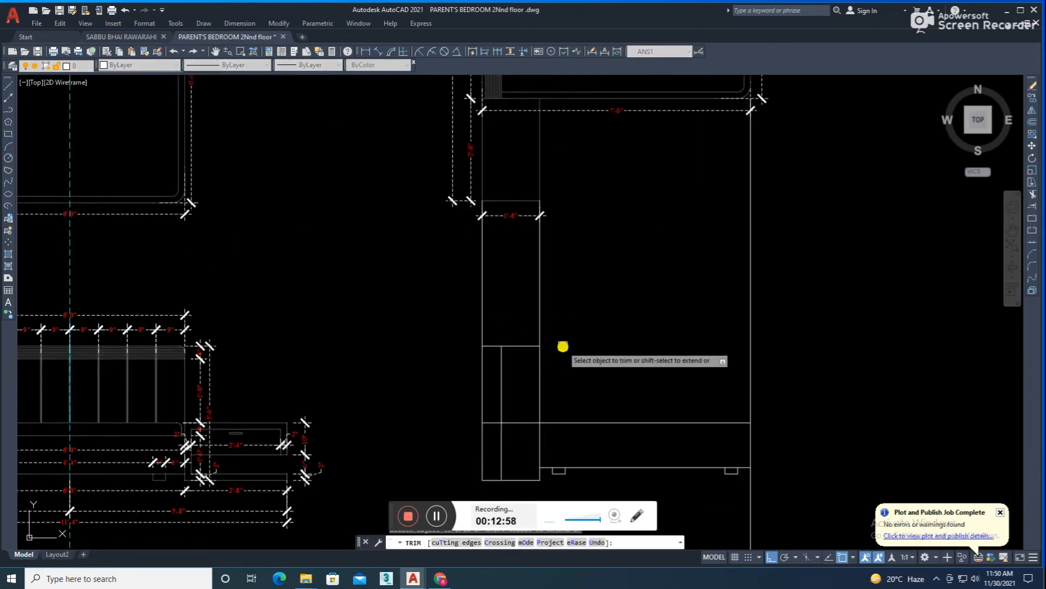
pyautogui.scroll(-2, 559, 350)
pyautogui.scroll(2, 511, 347)
pyautogui.press('Escape')
pyautogui.write('tr')
pyautogui.press('Return')
pyautogui.click(547, 346)
pyautogui.press('Escape')
pyautogui.moveTo(446, 375); pyautogui.dragTo(462, 362, button='middle')
pyautogui.hotkey('ctrl', 's')
# Step: Trim the compartment-front line above the bed and the back line above the headboard top
pyautogui.press('Return')
pyautogui.click(584, 350)
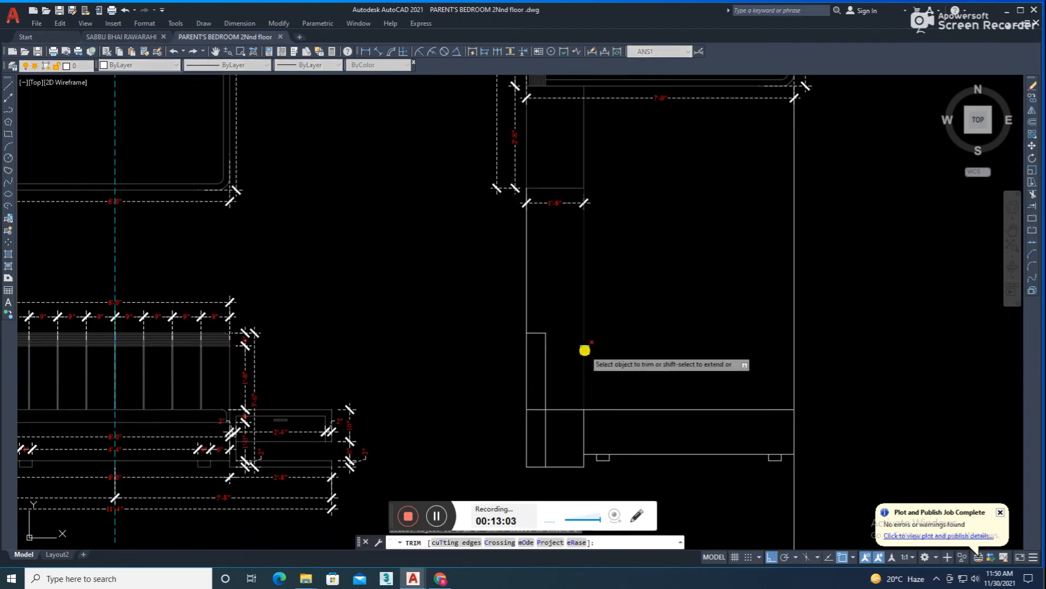
pyautogui.click(525, 330)
pyautogui.press('Escape')
pyautogui.scroll(-2, 561, 306)
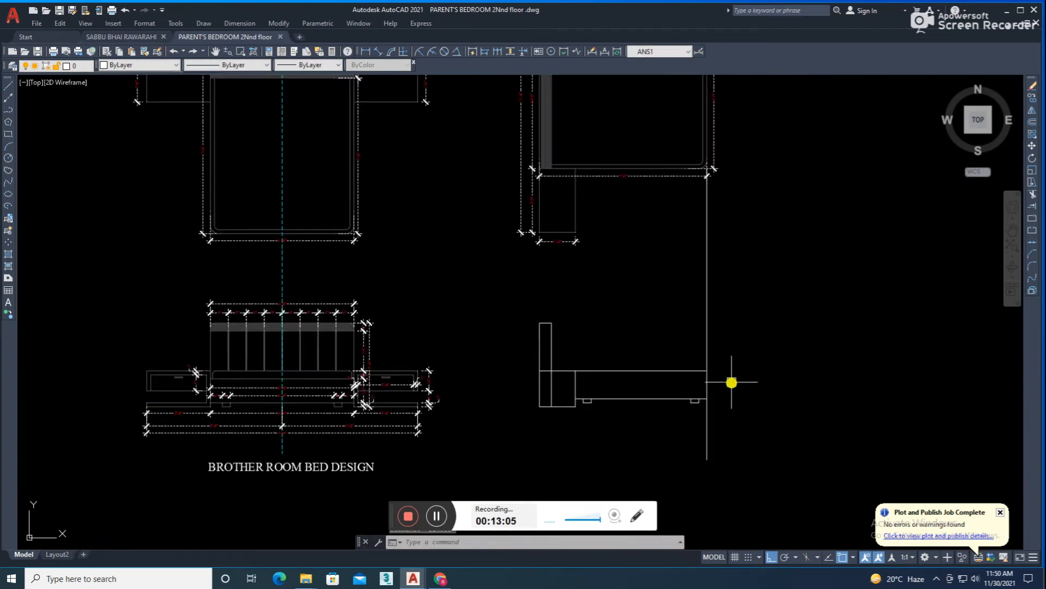
# Step: Trim the foot-end projection line above the bed's top and below its base line, and save the drawing
pyautogui.scroll(2, 732, 382)
pyautogui.press('Return')
pyautogui.click(691, 331)
pyautogui.click(691, 424)
pyautogui.press('Escape')
pyautogui.hotkey('ctrl', 's')
# Step: Draw a horizontal line from the mattress's lower edge in the front elevation across to beyond the side elevation's foot end
pyautogui.scroll(-4, 637, 407)
pyautogui.scroll(-1, 427, 402)
pyautogui.scroll(7, 519, 367)
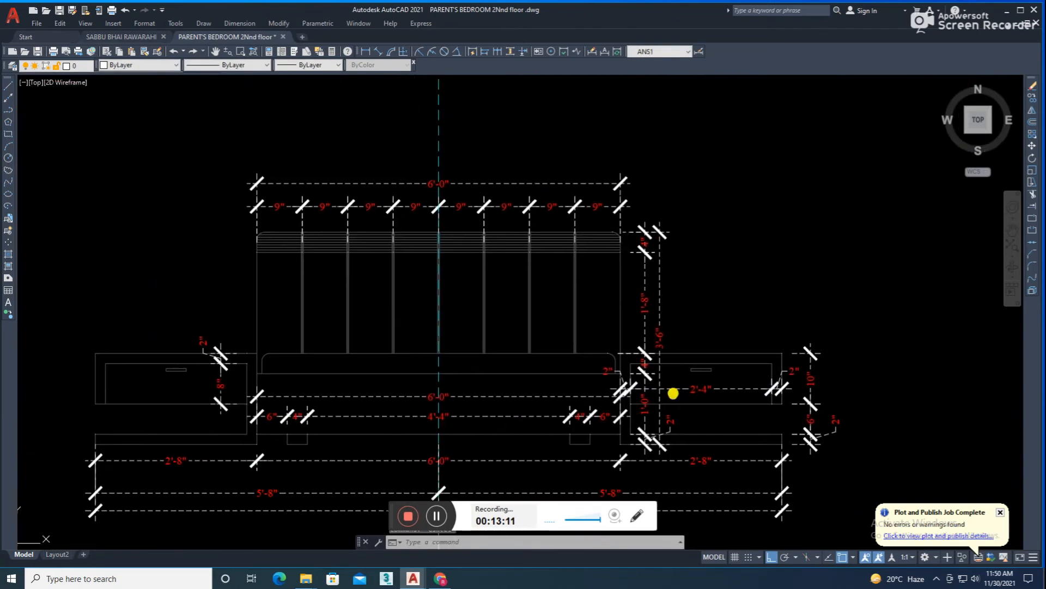
pyautogui.press('l')
pyautogui.press('Return')
pyautogui.scroll(6, 619, 369)
pyautogui.click(620, 370)
pyautogui.scroll(-8, 620, 371)
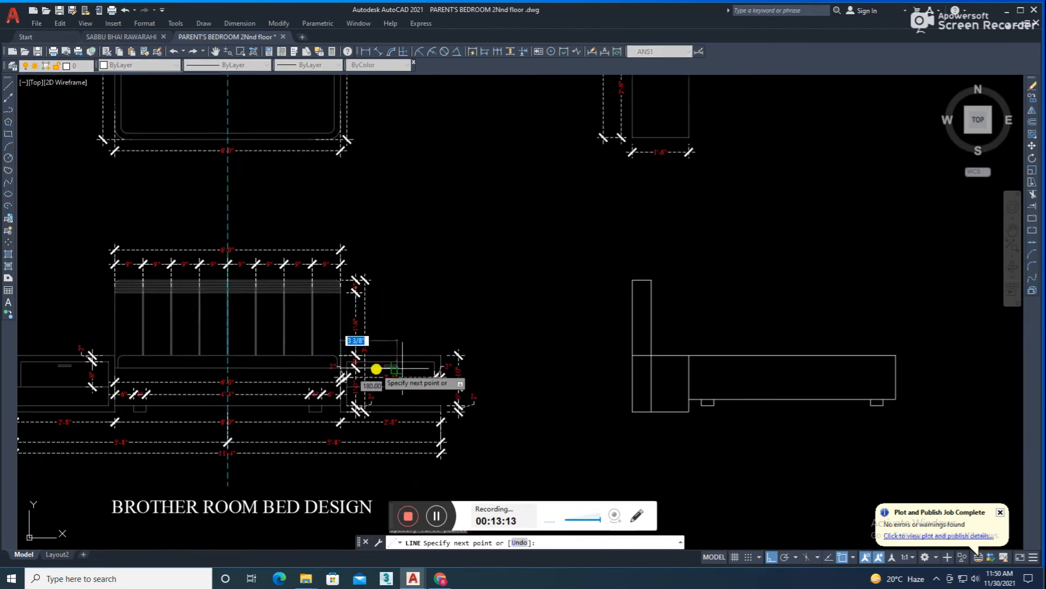
pyautogui.moveTo(919, 369); pyautogui.dragTo(825, 380, button='middle')
pyautogui.click(836, 381)
pyautogui.press('Escape')
# Step: Trim the mattress line outside the side elevation and erase the leftover piece crossing the front elevation's side compartment
pyautogui.scroll(2, 796, 387)
pyautogui.write('tr')
pyautogui.press('Return')
pyautogui.click(831, 375)
pyautogui.click(328, 375)
pyautogui.moveTo(316, 381); pyautogui.dragTo(550, 381, button='middle')
pyautogui.press('Escape')
pyautogui.click(277, 378)
pyautogui.write('e')
pyautogui.click(274, 376)
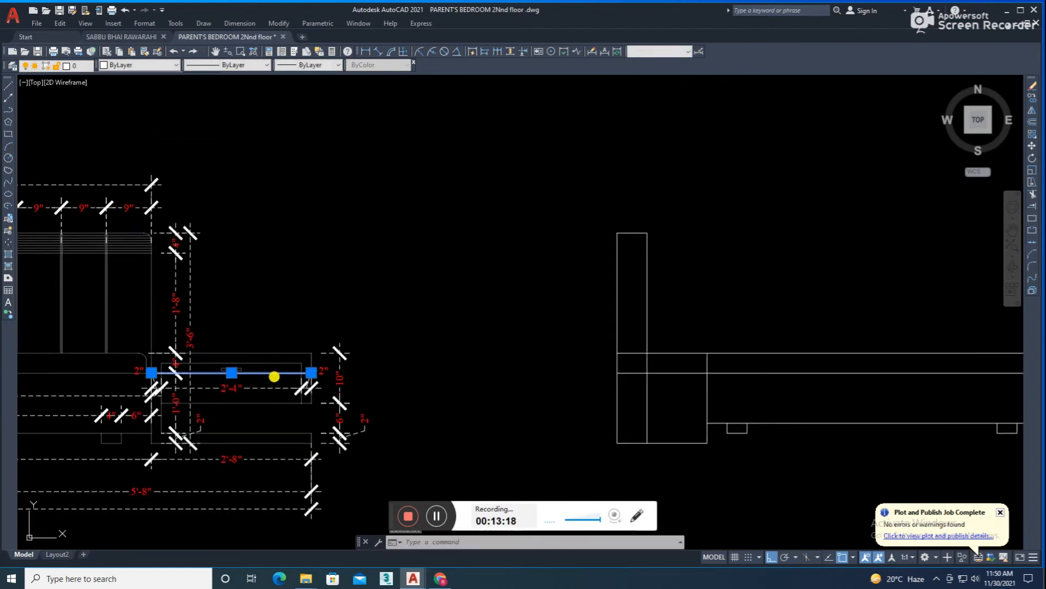
pyautogui.moveTo(471, 382); pyautogui.dragTo(282, 393, button='middle')
pyautogui.write('f')
pyautogui.press('Return')
pyautogui.scroll(2, 847, 364)
pyautogui.press('Escape')
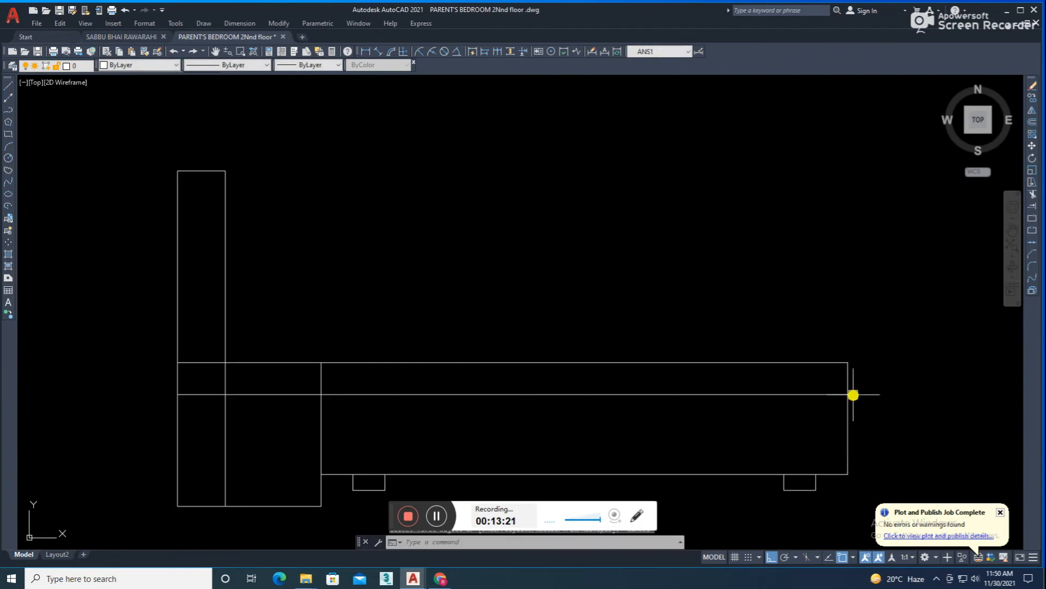
# Step: Offset the side elevation's foot-end line 1" inward to set the mattress end
pyautogui.write('o')
pyautogui.press('Return')
pyautogui.write('1')
pyautogui.press('Return')
pyautogui.click(849, 381)
pyautogui.click(790, 398)
pyautogui.press('Escape')
pyautogui.scroll(2, 844, 404)
# Step: Trim the offset line below the mattress and the original foot-end corner outside the mattress end
pyautogui.write('tr')
pyautogui.press('Return')
pyautogui.click(853, 344)
pyautogui.press('Escape')
pyautogui.write('tr')
pyautogui.press('Return')
pyautogui.click(848, 298)
pyautogui.press('Escape')
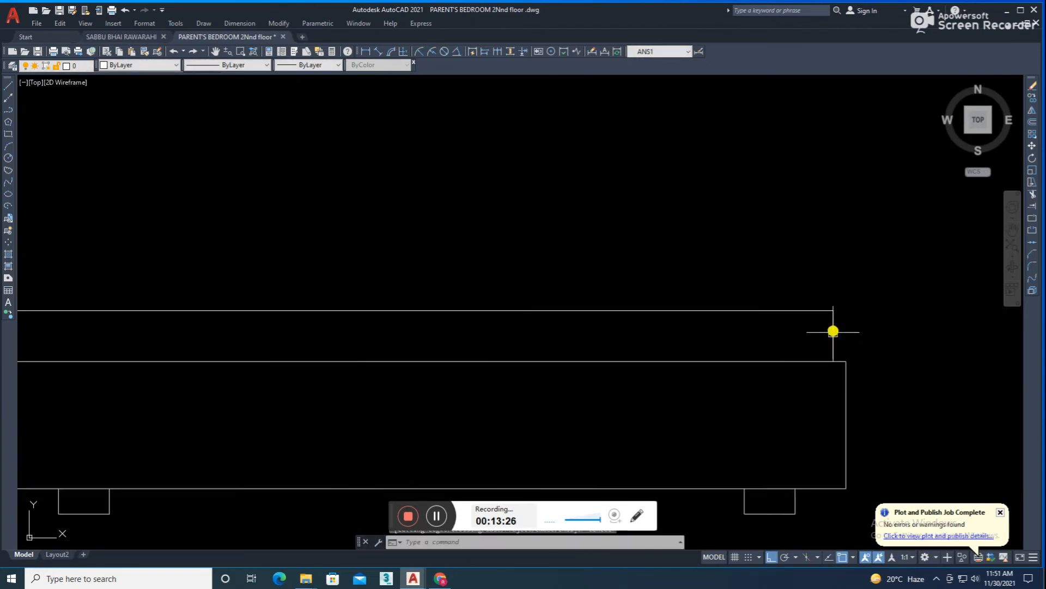
# Step: Fillet the mattress's upper foot-end corner in the side elevation with a 1 1/2" radius
pyautogui.scroll(-4, 825, 345)
pyautogui.write('f')
pyautogui.press('Return')
pyautogui.write('r')
pyautogui.press('Return')
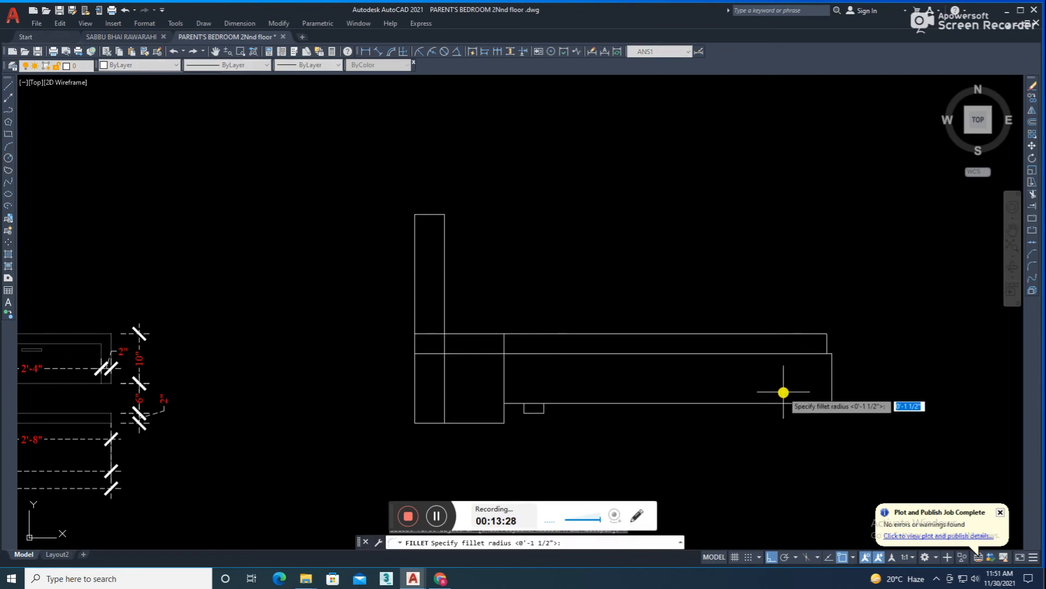
pyautogui.scroll(2, 799, 333)
pyautogui.click(796, 337)
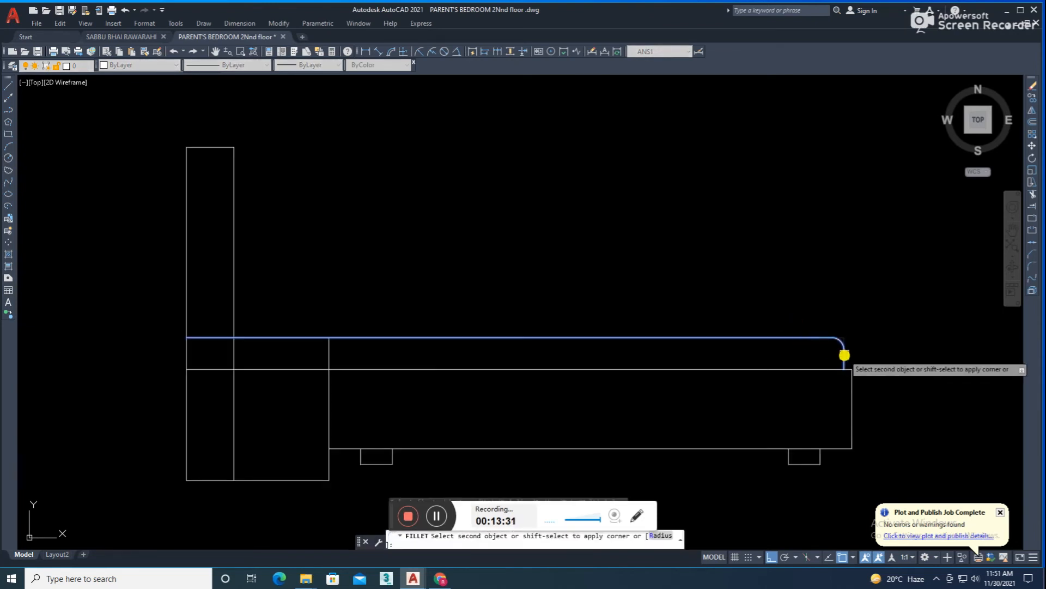
pyautogui.click(844, 355)
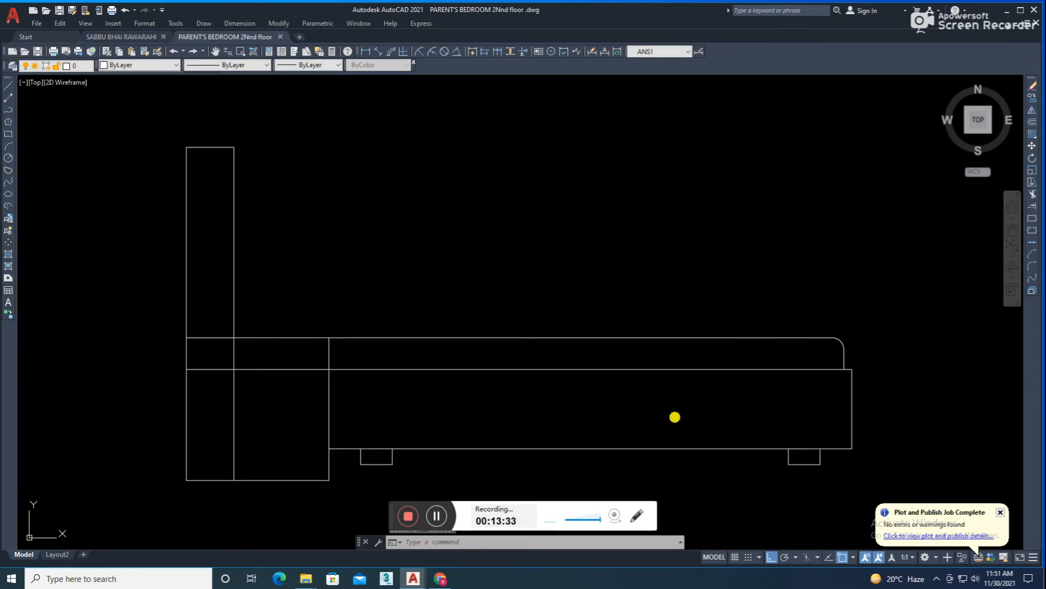
# Step: Trim the headboard line inside the compartment and the surplus mattress-level lines in the side elevation, and save the drawing
pyautogui.scroll(-4, 539, 403)
pyautogui.scroll(2, 465, 381)
pyautogui.moveTo(465, 381); pyautogui.dragTo(459, 383, button='middle')
pyautogui.write('tr')
pyautogui.press('Return')
pyautogui.click(444, 381)
pyautogui.scroll(2, 359, 373)
pyautogui.click(368, 352)
pyautogui.click(380, 427)
pyautogui.scroll(-2, 415, 362)
pyautogui.moveTo(481, 397)
pyautogui.mouseDown(button='middle')
pyautogui.moveTo(460, 402)
pyautogui.moveTo(477, 392)
pyautogui.mouseUp(button='middle')
pyautogui.click(381, 405)
pyautogui.click(388, 404)
pyautogui.press('Escape')
pyautogui.hotkey('ctrl', 's')
# Step: Extend the mattress's top line at the headboard end and trim the leftover piece inside the headboard
pyautogui.write('ex')
pyautogui.press('Return')
pyautogui.click(358, 350)
pyautogui.press('Escape')
pyautogui.scroll(2, 371, 378)
pyautogui.write('tr')
pyautogui.press('Return')
pyautogui.click(338, 360)
pyautogui.press('Escape')
pyautogui.press('Return')
pyautogui.press('Escape')
# Step: Fillet the mattress's upper corner at the headboard end of the side elevation
pyautogui.write('f')
pyautogui.press('Return')
pyautogui.click(349, 377)
pyautogui.click(372, 358)
# Step: Redraw the headboard's front line from its top corner down to the top of the side compartment
pyautogui.write('l')
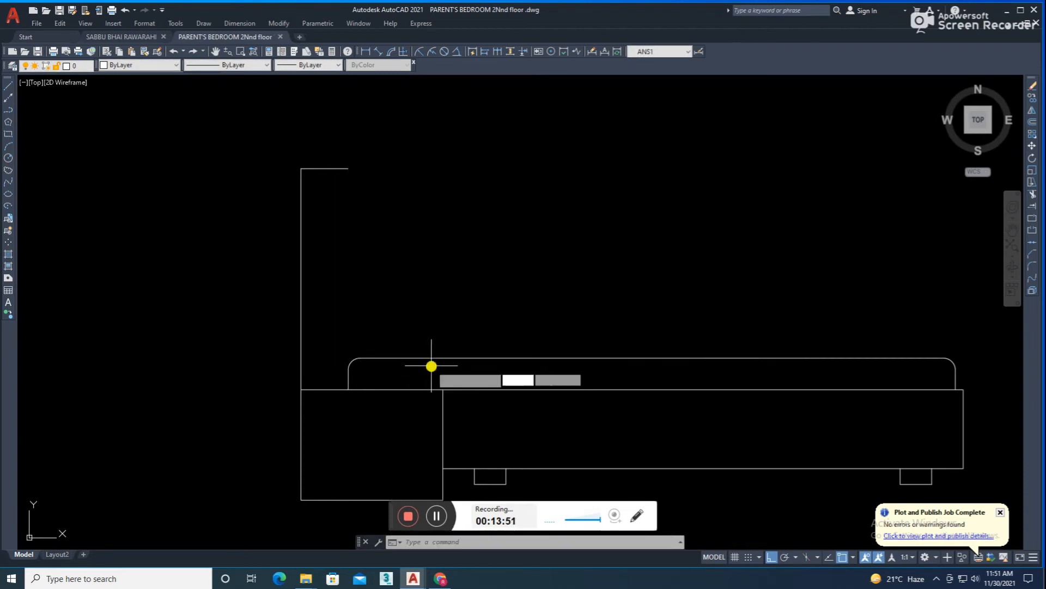
pyautogui.press('Return')
pyautogui.click(348, 169)
pyautogui.scroll(2, 352, 347)
pyautogui.scroll(1, 357, 367)
pyautogui.click(338, 396)
pyautogui.press('Escape')
pyautogui.scroll(-3, 386, 350)
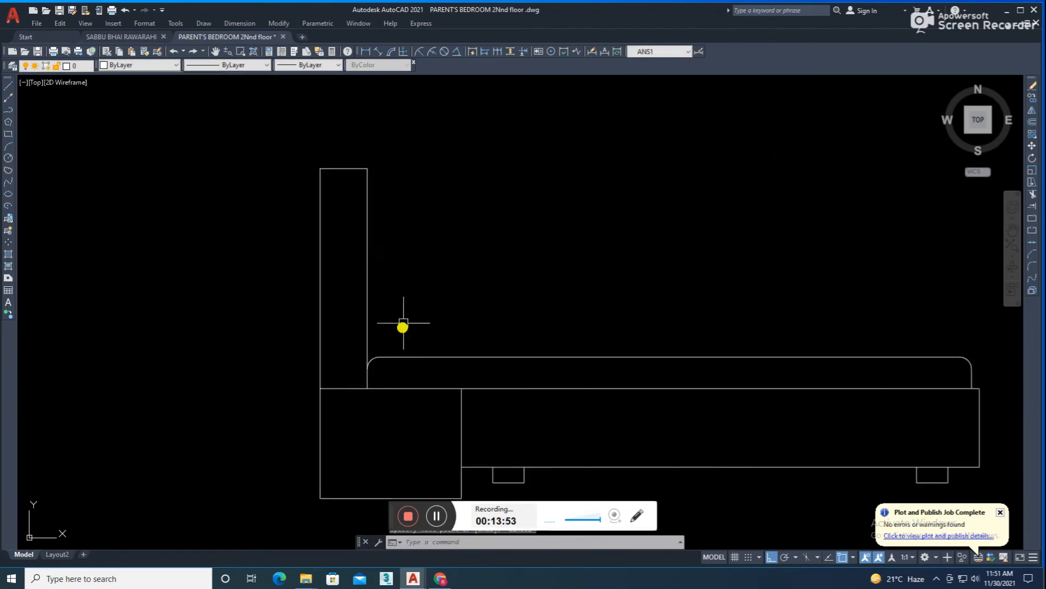
# Step: Project the lower edge of the front elevation's headboard band across the side headboard and trim the line outside it
pyautogui.moveTo(408, 289); pyautogui.dragTo(442, 318, button='middle')
pyautogui.scroll(-2, 456, 304)
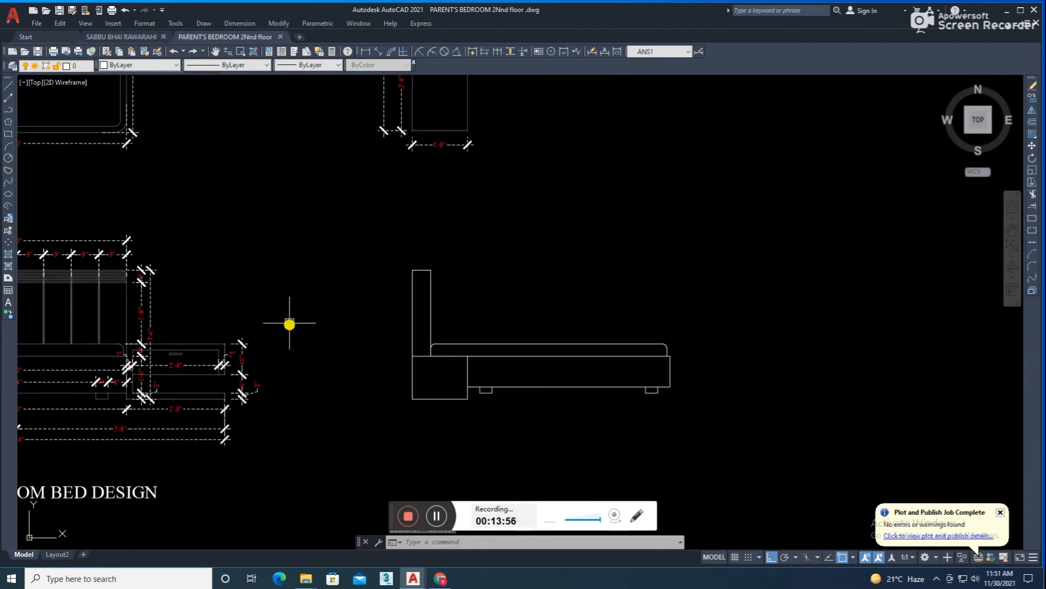
pyautogui.write('l')
pyautogui.press('Return')
pyautogui.click(127, 282)
pyautogui.click(568, 282)
pyautogui.press('Escape')
pyautogui.write('tr')
pyautogui.press('Return')
pyautogui.scroll(2, 408, 296)
pyautogui.click(380, 275)
pyautogui.click(477, 274)
pyautogui.press('Escape')
# Step: Draw a three-point arc from the midpoint of the headboard's top edge to the front end of the projected band line
pyautogui.write('a')
pyautogui.press('Return')
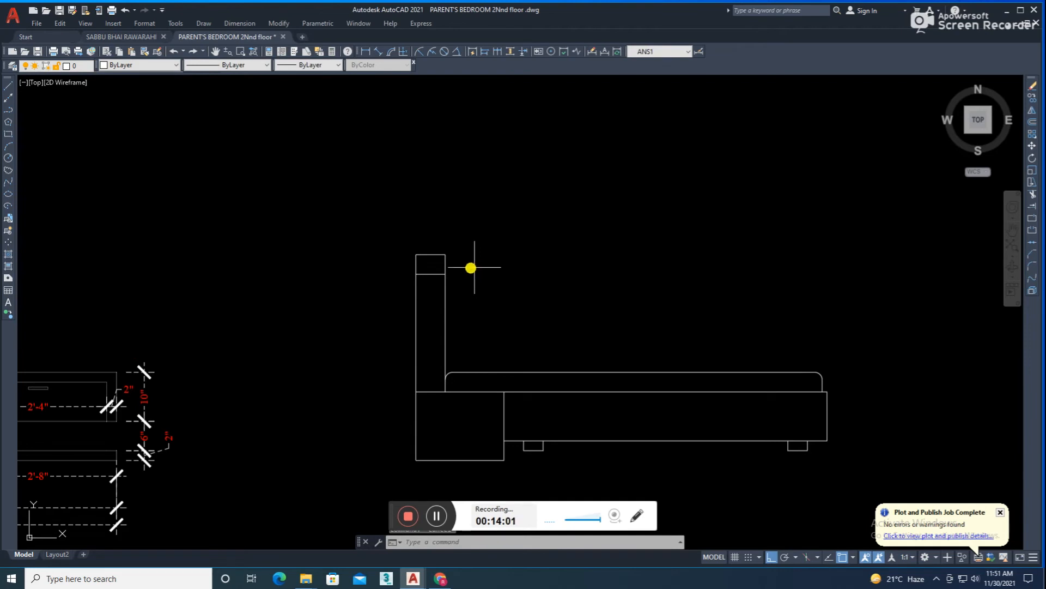
pyautogui.click(430, 255)
pyautogui.scroll(2, 442, 267)
pyautogui.press('F8')
pyautogui.scroll(2, 438, 260)
pyautogui.click(438, 250)
pyautogui.click(466, 320)
# Step: Trim the square headboard corner outside the arc and remove the projected band line
pyautogui.scroll(-2, 511, 306)
pyautogui.write('tr')
pyautogui.press('Return')
pyautogui.click(496, 285)
pyautogui.click(485, 265)
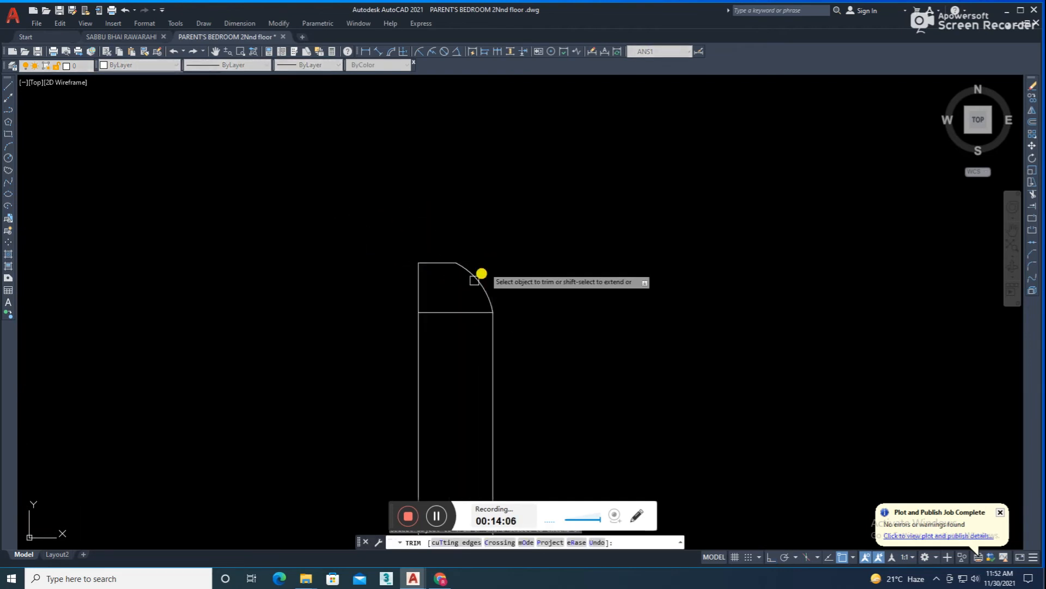
pyautogui.click(455, 314)
pyautogui.press('Escape')
# Step: Stretch the arc's upper end along the headboard's top edge toward the back to make the curve rounder
pyautogui.scroll(3, 459, 280)
pyautogui.press('s')
pyautogui.press('Return')
pyautogui.click(447, 278)
pyautogui.moveTo(470, 236); pyautogui.dragTo(414, 287)
pyautogui.press('Escape')
pyautogui.scroll(-3, 459, 256)
pyautogui.scroll(3, 462, 251)
pyautogui.write('s')
pyautogui.press('Return')
pyautogui.press('Escape')
pyautogui.click(438, 258)
pyautogui.click(392, 259)
pyautogui.press('Escape')
pyautogui.press('Escape')
pyautogui.scroll(-3, 490, 269)
pyautogui.scroll(2, 510, 278)
pyautogui.click(517, 261)
pyautogui.click(518, 264)
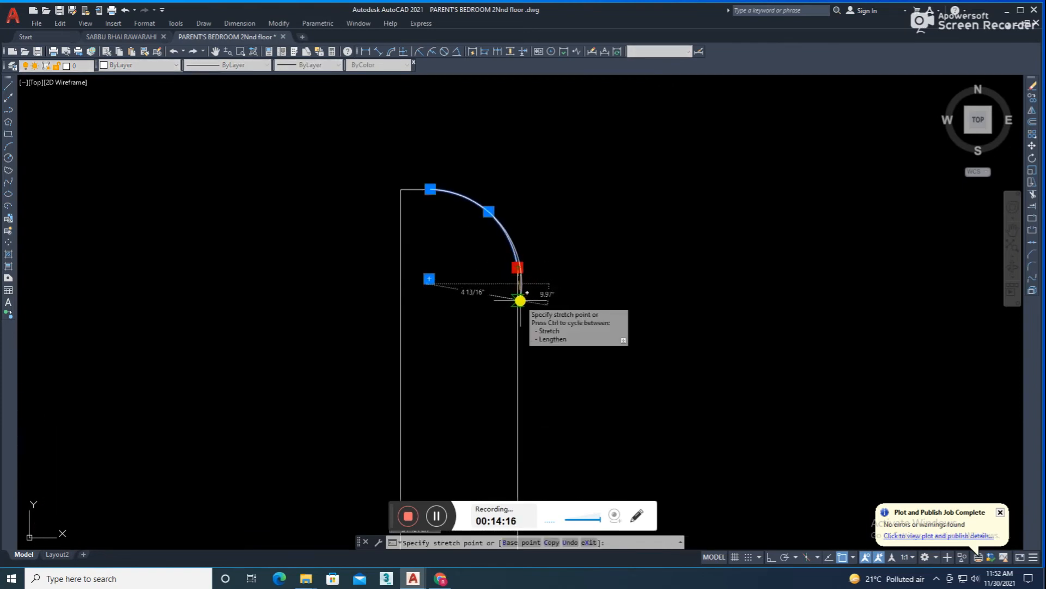
pyautogui.press('Escape')
pyautogui.press('Escape')
pyautogui.scroll(-4, 570, 259)
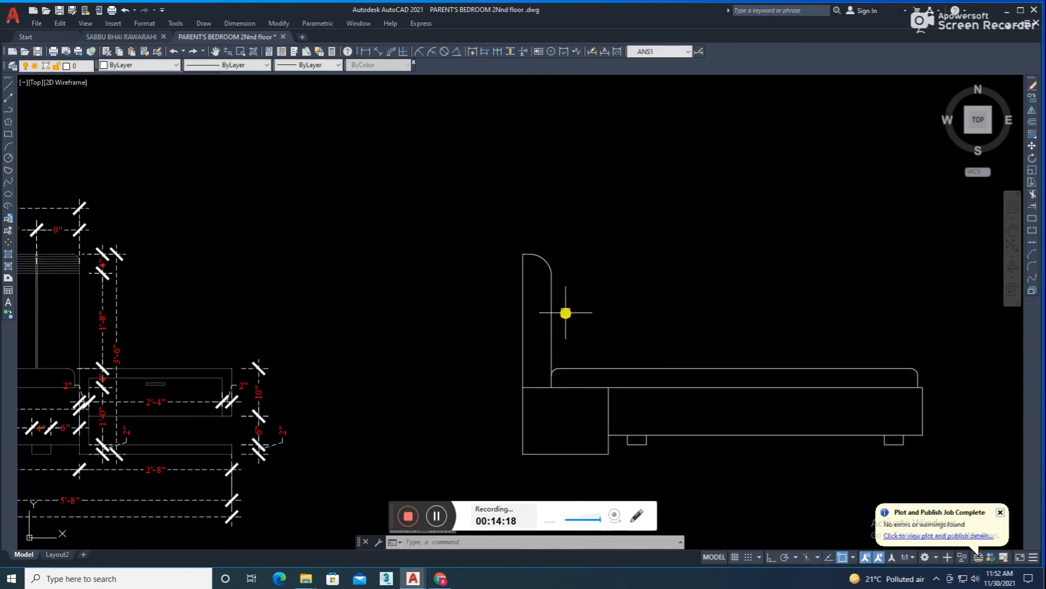
# Step: Offset the headboard's front line inward to create three evenly spaced vertical lines
pyautogui.press('o')
pyautogui.press('Return')
pyautogui.press('Return')
pyautogui.scroll(2, 561, 316)
pyautogui.press('Return')
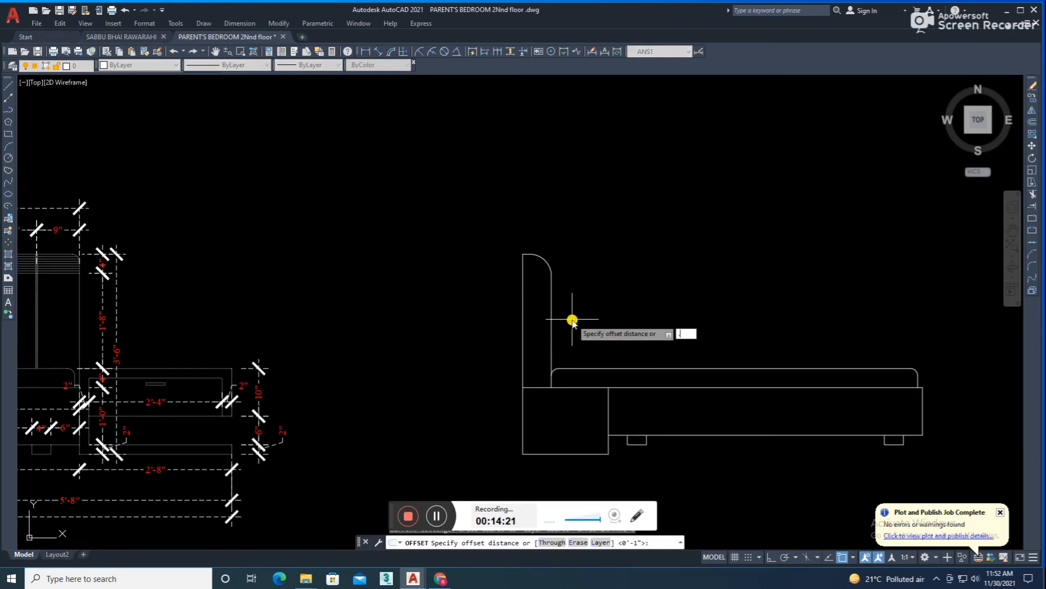
pyautogui.scroll(2, 555, 302)
pyautogui.click(557, 314)
pyautogui.click(545, 326)
pyautogui.press('Escape')
# Step: Extend the offset vertical lines up to the headboard's curved top edge
pyautogui.write('ex')
pyautogui.scroll(4, 567, 399)
pyautogui.click(526, 401)
pyautogui.scroll(-3, 524, 402)
pyautogui.click(489, 405)
pyautogui.press('Escape')
pyautogui.write('ex')
pyautogui.press('Return')
pyautogui.click(508, 238)
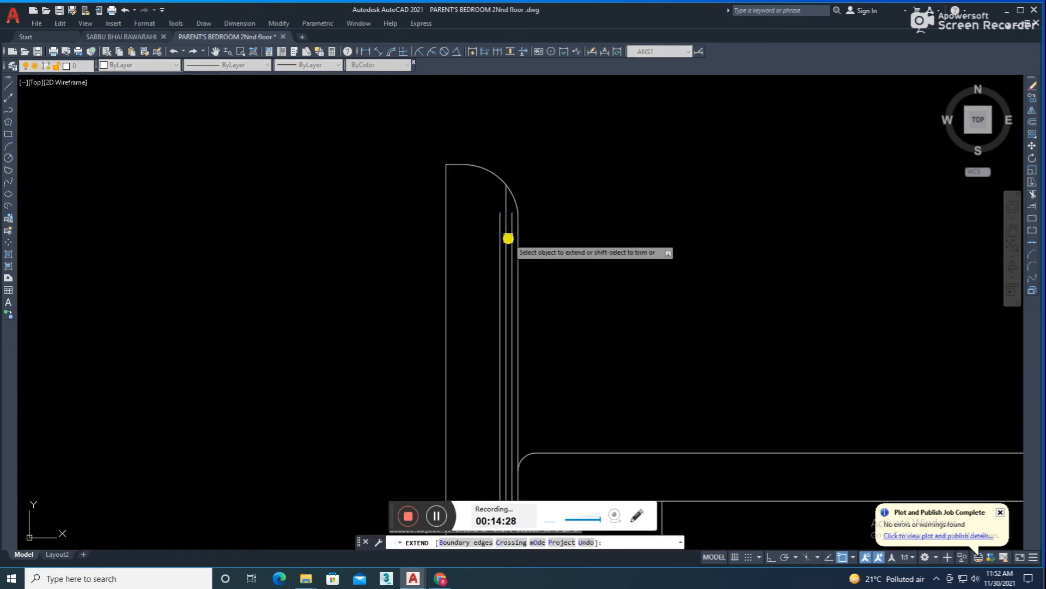
pyautogui.click(502, 236)
pyautogui.press('Escape')
# Step: Offset the headboard's arc inward twice at the same spacing as the vertical lines
pyautogui.moveTo(528, 248); pyautogui.dragTo(549, 290, button='middle')
pyautogui.scroll(2, 510, 250)
pyautogui.write('o')
pyautogui.press('Return')
pyautogui.press('Return')
pyautogui.scroll(2, 514, 215)
pyautogui.click(518, 184)
pyautogui.click(505, 208)
pyautogui.click(507, 194)
pyautogui.click(486, 246)
pyautogui.press('Escape')
# Step: Try to fillet the offset arcs with the vertical offset lines inside the headboard
pyautogui.write('f')
pyautogui.press('Return')
pyautogui.click(553, 299)
pyautogui.click(544, 259)
pyautogui.press('Return')
pyautogui.click(507, 223)
pyautogui.click(573, 299)
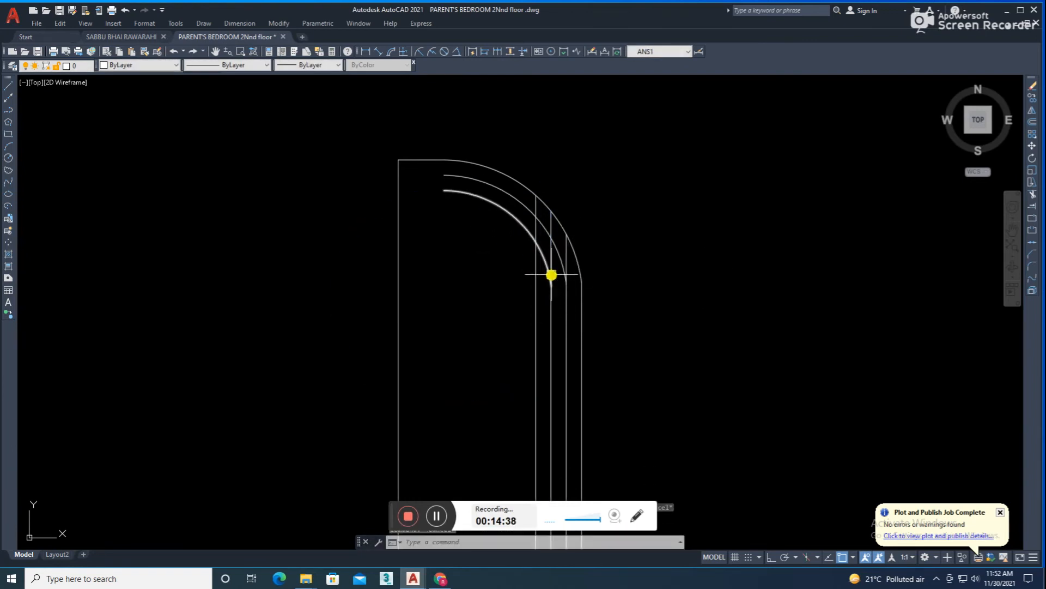
# Step: Trim the vertical offset lines where they run past the offset arcs toward the headboard's outer curve
pyautogui.scroll(2, 552, 275)
pyautogui.write('tr')
pyautogui.press('Return')
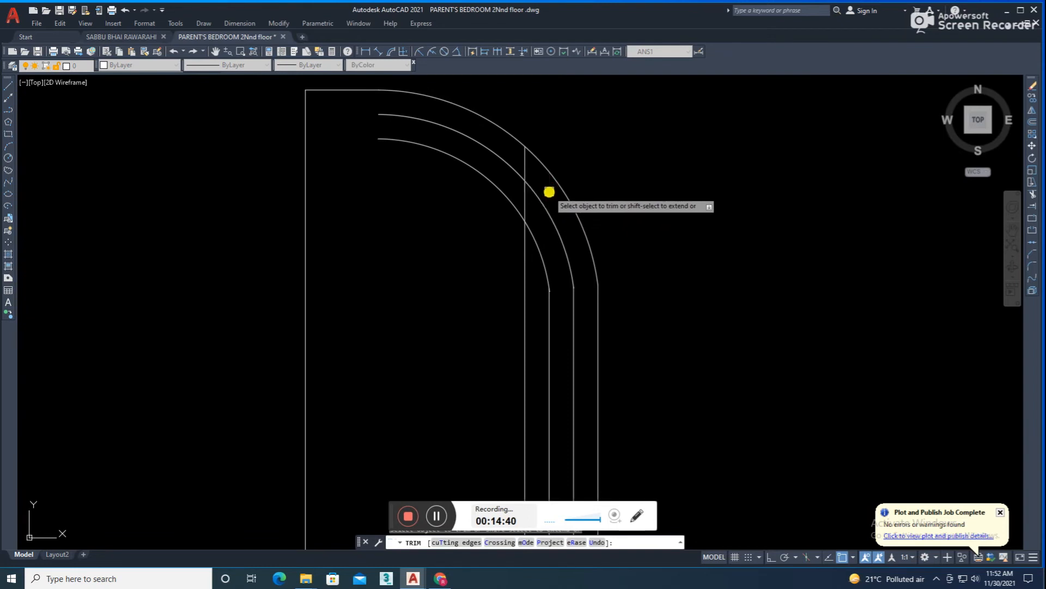
pyautogui.click(523, 201)
pyautogui.click(527, 164)
pyautogui.press('Escape')
pyautogui.scroll(-2, 565, 213)
# Step: Fillet the lower ends of the offset arcs to their matching vertical lines along the headboard's front edge
pyautogui.write('e')
pyautogui.press('Return')
pyautogui.scroll(-3, 597, 275)
pyautogui.press('Escape')
pyautogui.scroll(3, 574, 282)
pyautogui.write('f')
pyautogui.press('Return')
pyautogui.click(580, 278)
pyautogui.press('Escape')
pyautogui.scroll(3, 578, 235)
pyautogui.press('space')
pyautogui.click(590, 270)
pyautogui.click(586, 245)
pyautogui.press('space')
pyautogui.click(625, 263)
pyautogui.click(625, 243)
pyautogui.scroll(-3, 624, 243)
pyautogui.scroll(4, 705, 283)
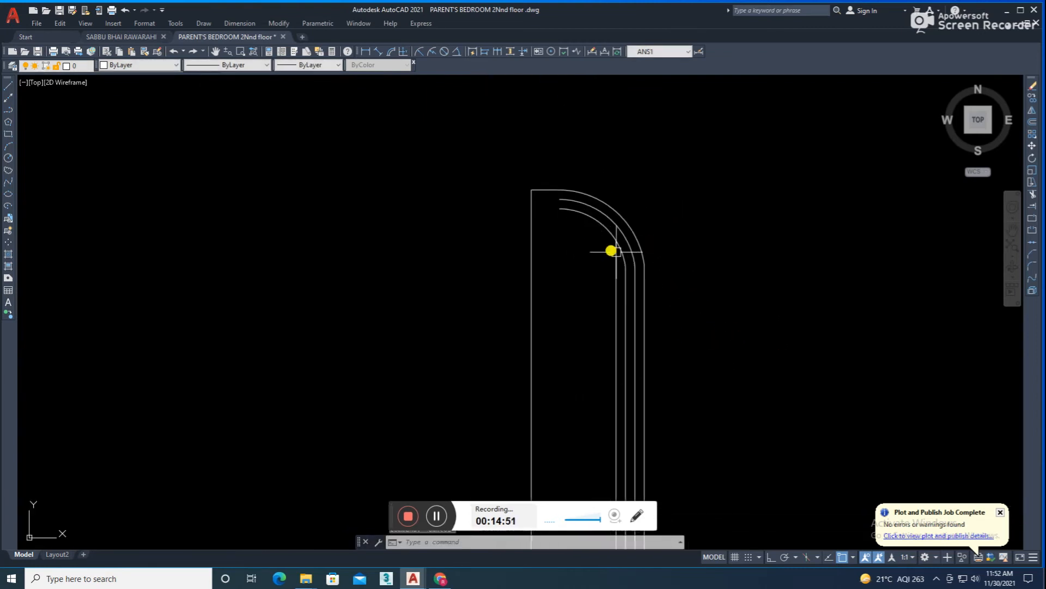
# Step: Fillet the innermost offset arc to its matching vertical line inside the side elevation's headboard
pyautogui.press('space')
pyautogui.scroll(4, 649, 264)
pyautogui.click(499, 267)
pyautogui.click(506, 292)
pyautogui.scroll(-4, 556, 300)
pyautogui.moveTo(532, 301); pyautogui.dragTo(578, 346, button='middle')
pyautogui.write('x')
pyautogui.press('space')
pyautogui.press('Escape')
pyautogui.click(525, 263)
pyautogui.press('Escape')
pyautogui.write('x')
pyautogui.press('Escape')
pyautogui.click(525, 266)
pyautogui.press('Escape')
# Step: Extend the upper ends of the three offset arcs to the headboard's back edge and save the drawing
pyautogui.write('ex')
pyautogui.click(525, 265)
pyautogui.click(533, 252)
pyautogui.click(530, 235)
pyautogui.press('Escape')
pyautogui.hotkey('ctrl', 's')
# Step: Examine the headboard's rounded top and compare the whole side elevation with the front elevation and plan
pyautogui.scroll(-8, 652, 250)
pyautogui.scroll(6, 599, 240)
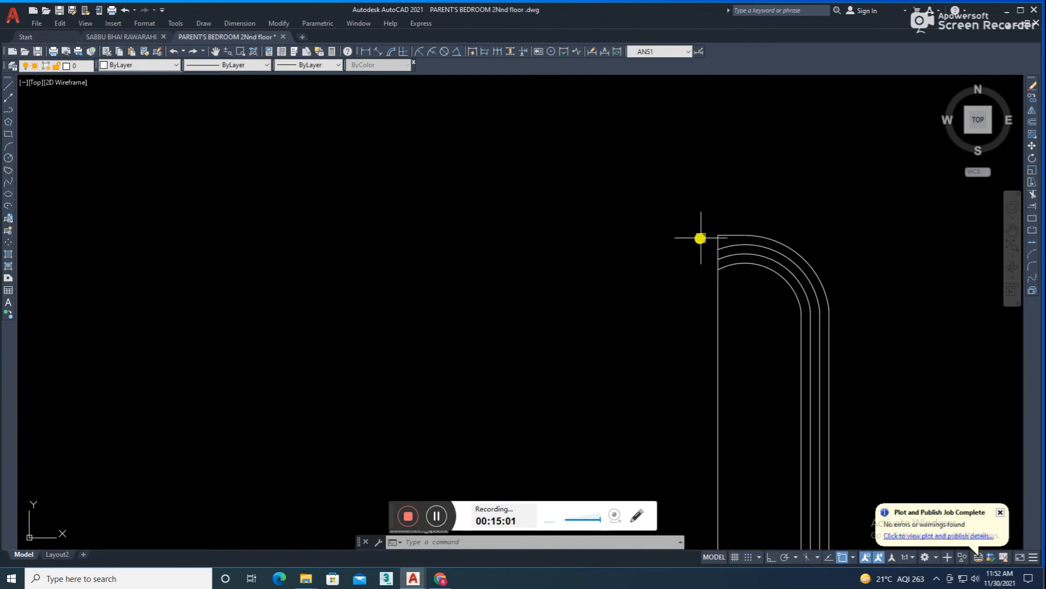
pyautogui.scroll(6, 709, 240)
pyautogui.write('ex')
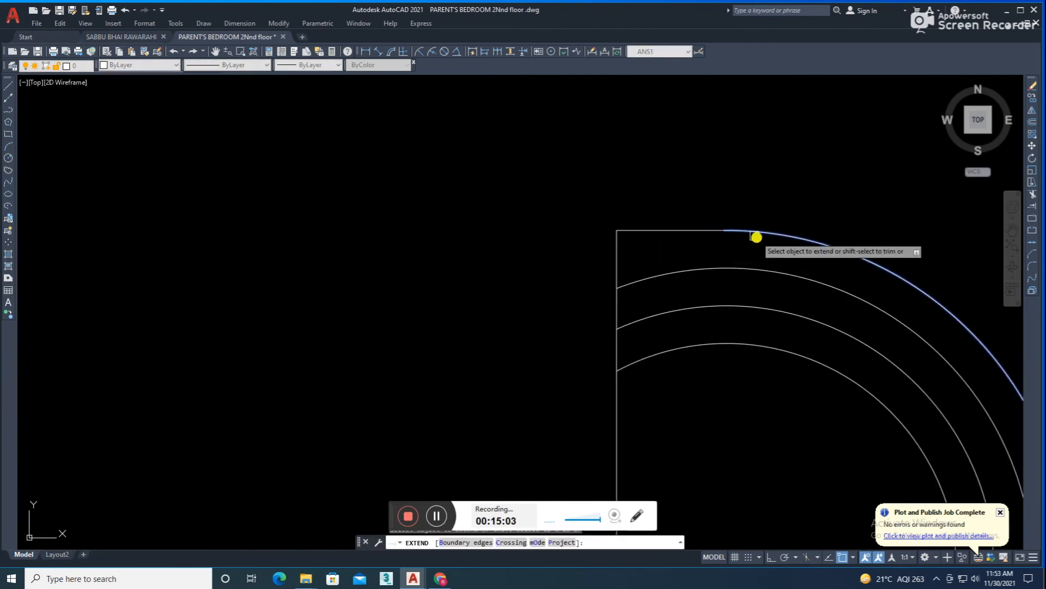
pyautogui.press('Escape')
pyautogui.scroll(-3, 616, 231)
pyautogui.scroll(-10, 614, 234)
pyautogui.moveTo(736, 297); pyautogui.dragTo(583, 277, button='middle')
pyautogui.scroll(4, 487, 247)
pyautogui.scroll(-4, 482, 239)
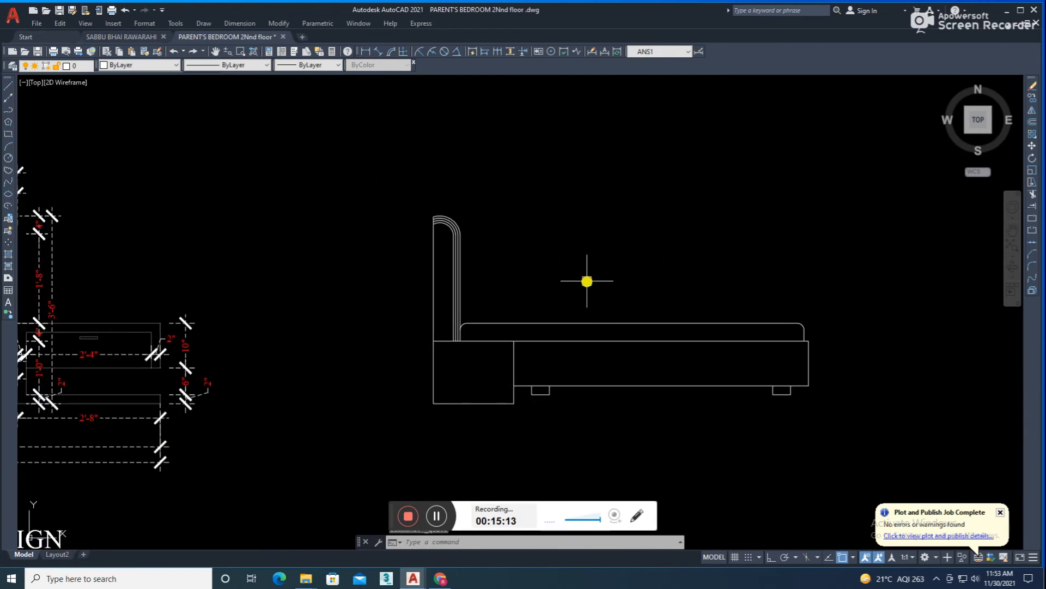
pyautogui.scroll(-6, 603, 310)
pyautogui.scroll(5, 578, 324)
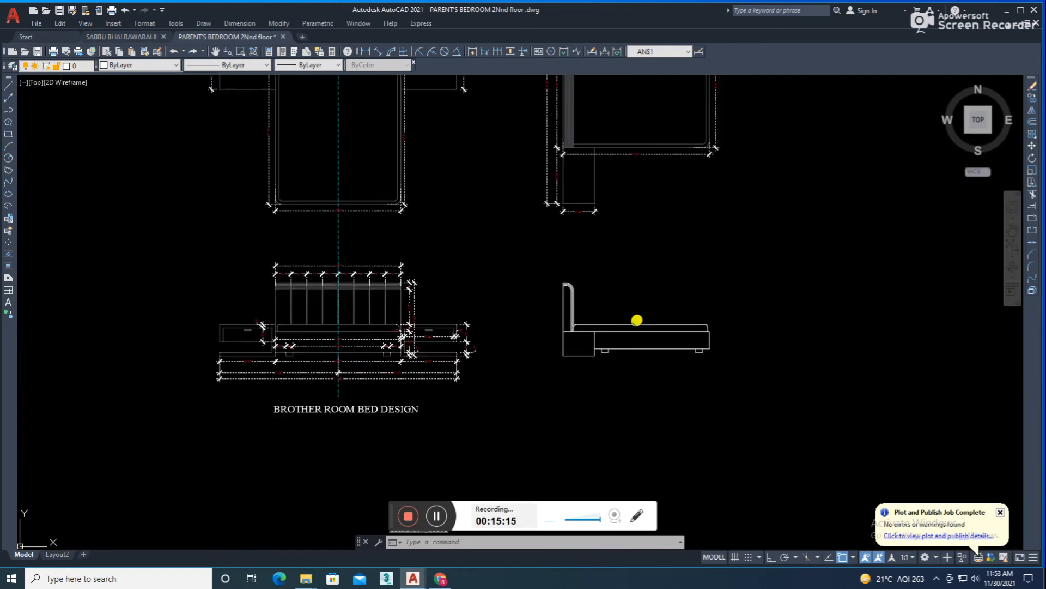
pyautogui.scroll(-2, 586, 387)
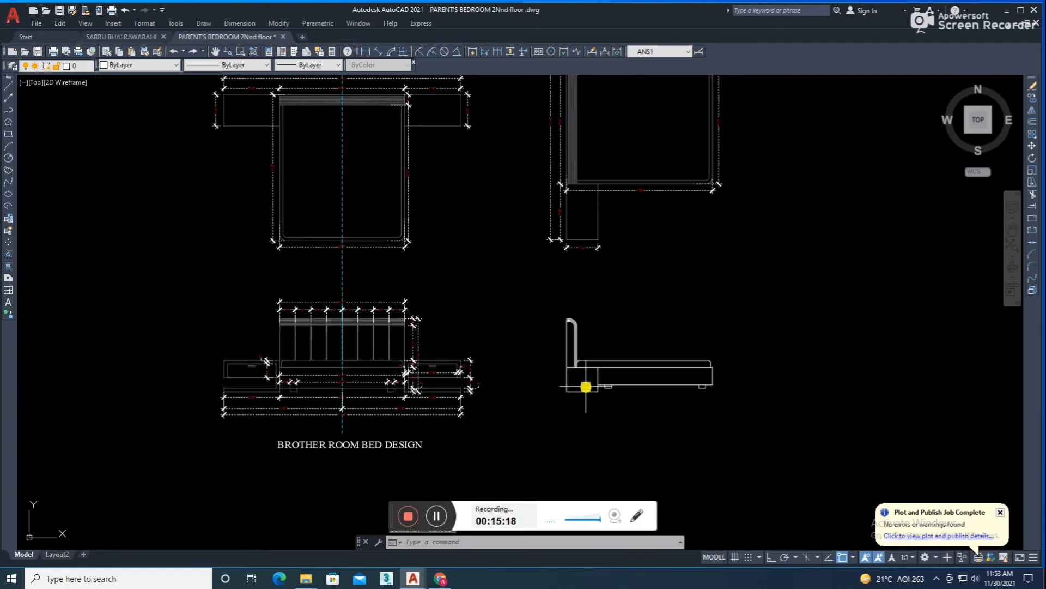
pyautogui.scroll(2, 586, 395)
pyautogui.scroll(-2, 594, 376)
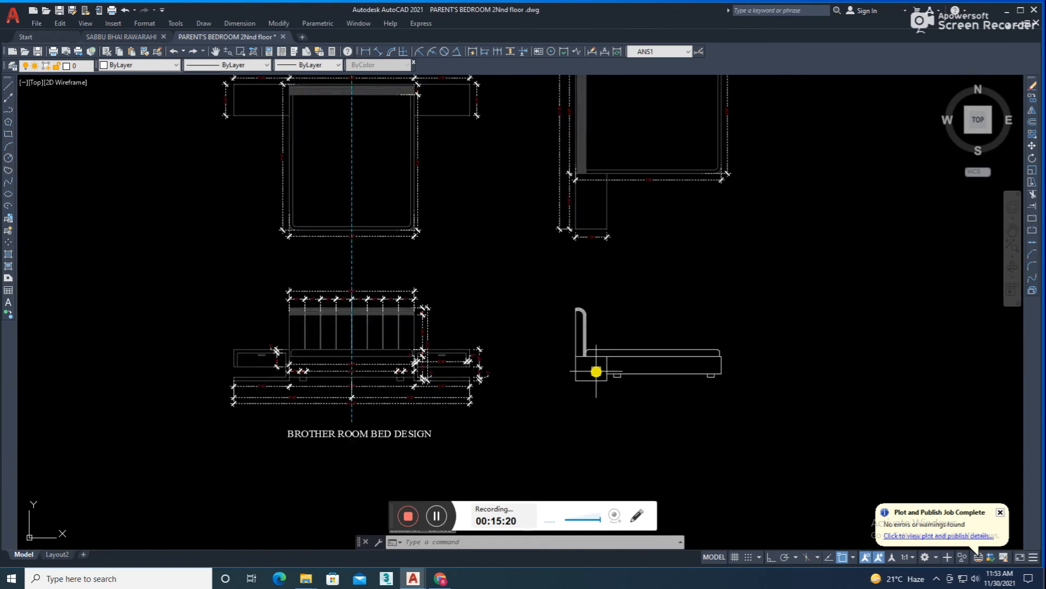
# Step: Draw a horizontal line across the side table box in the side elevation, level with the front elevation's drawer bottom
pyautogui.scroll(1, 596, 369)
pyautogui.scroll(3, 553, 374)
pyautogui.write('l')
pyautogui.press('Return')
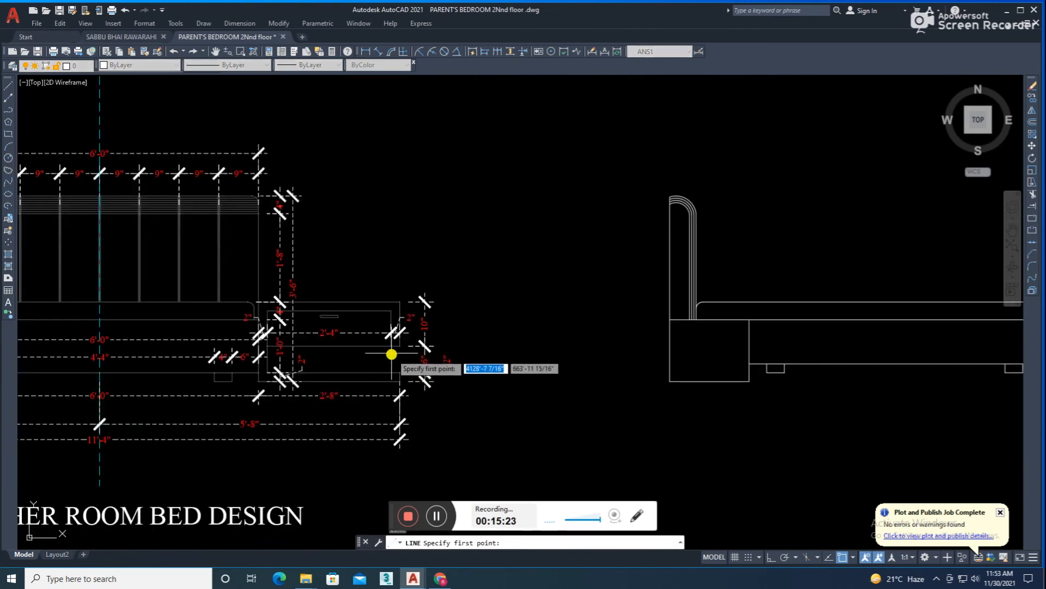
pyautogui.click(795, 346)
pyautogui.click(670, 346)
pyautogui.press('Escape')
# Step: Offset the back edge of the side elevation 2 inches inward through the side table box
pyautogui.write('o')
pyautogui.press('Return')
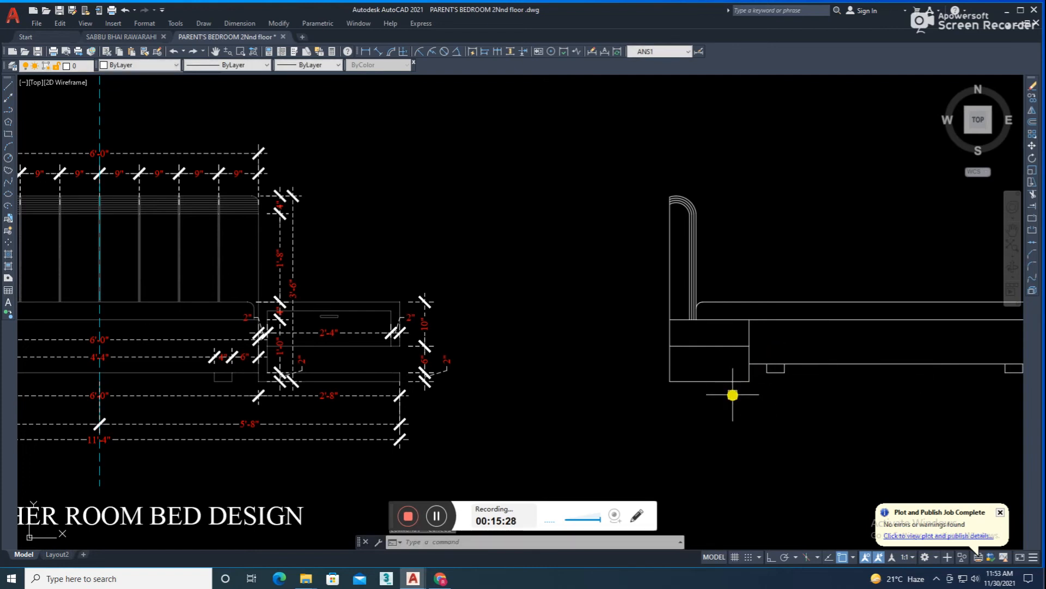
pyautogui.press('Escape')
pyautogui.press('Return')
pyautogui.write('2')
pyautogui.press('Return')
pyautogui.click(670, 362)
pyautogui.click(694, 370)
pyautogui.scroll(4, 703, 361)
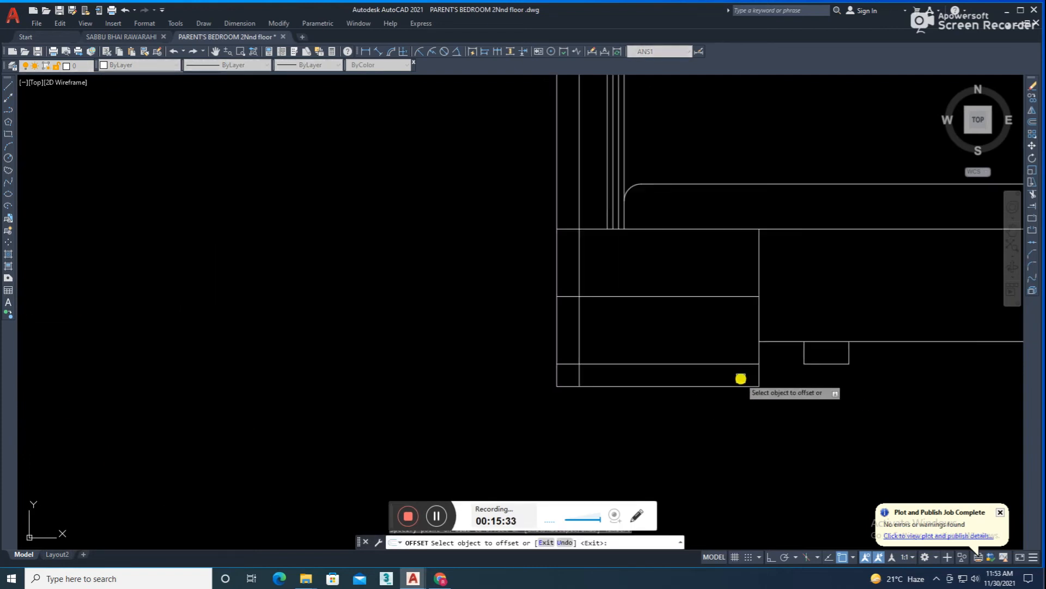
pyautogui.press('Escape')
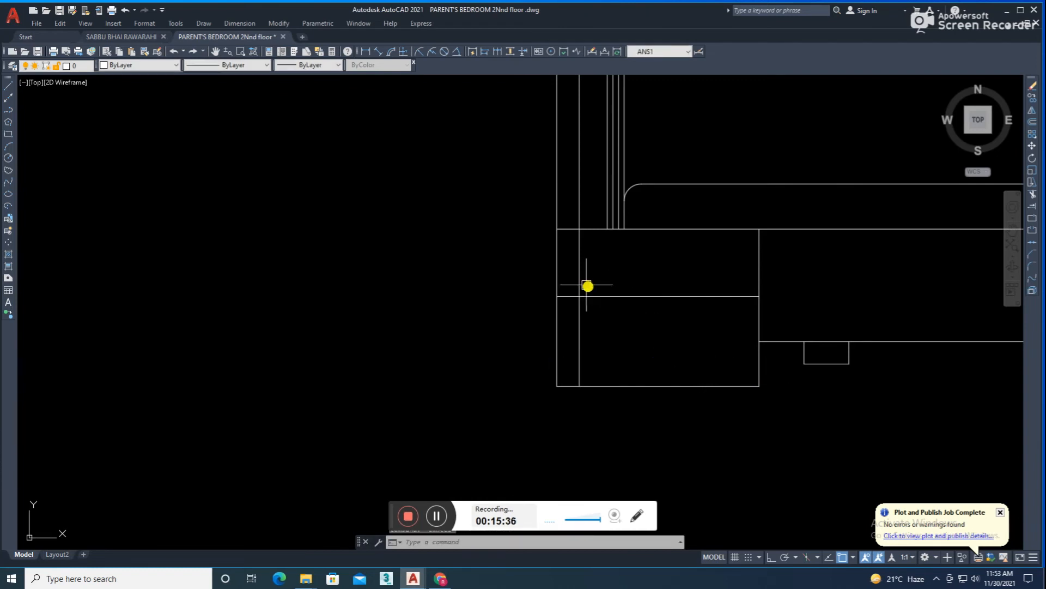
# Step: Recolour all lines of the side elevation dark grey to match the front elevation
pyautogui.scroll(-2, 676, 327)
pyautogui.moveTo(757, 357); pyautogui.dragTo(719, 366, button='middle')
pyautogui.scroll(-3, 741, 357)
pyautogui.click(825, 218)
pyautogui.click(609, 437)
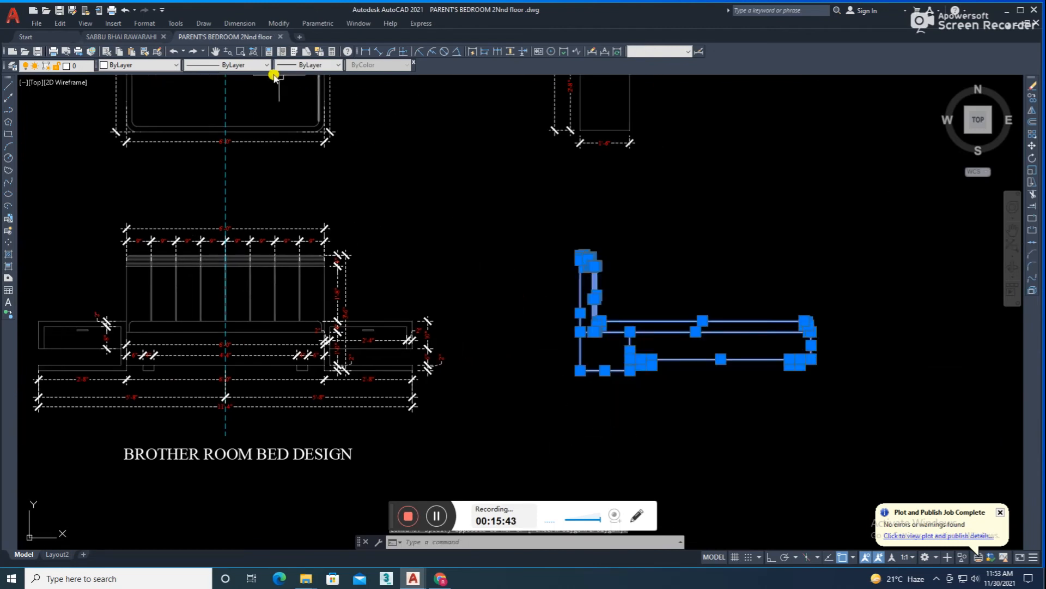
pyautogui.click(142, 146)
pyautogui.press('Escape')
pyautogui.scroll(-2, 530, 281)
pyautogui.moveTo(655, 267); pyautogui.dragTo(654, 274, button='middle')
pyautogui.scroll(1, 654, 271)
pyautogui.scroll(1, 603, 313)
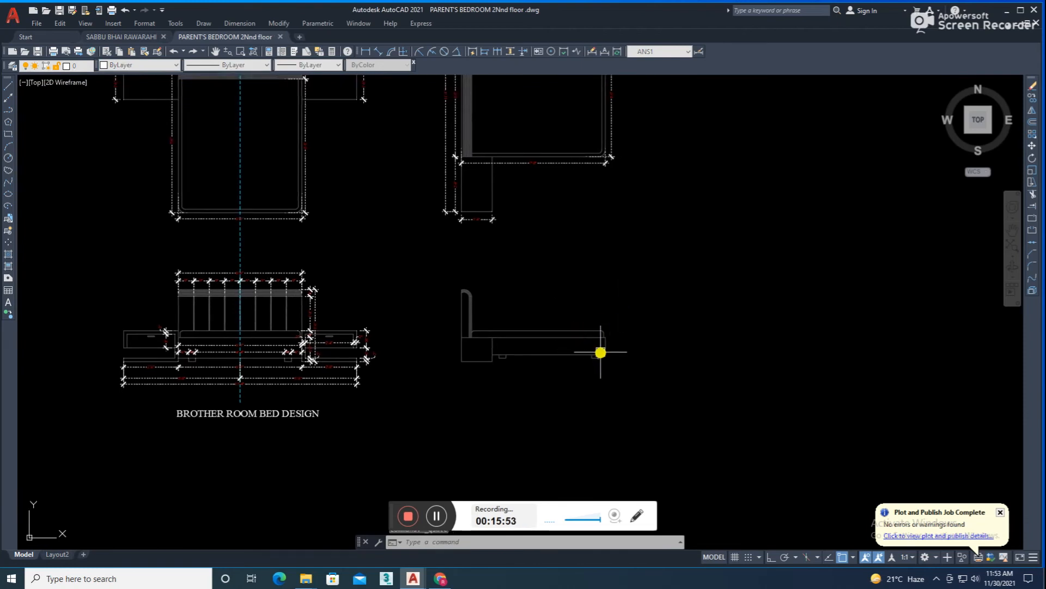
# Step: Dimension the distance from the foot-end leg to the bed's end below the side elevation
pyautogui.moveTo(600, 352); pyautogui.dragTo(594, 355, button='middle')
pyautogui.click(378, 51)
pyautogui.scroll(5, 610, 333)
pyautogui.scroll(2, 627, 327)
pyautogui.click(613, 344)
pyautogui.click(658, 343)
pyautogui.click(624, 408)
# Step: Continue the dimension chain across both legs, the span between them and the side table to the back edge
pyautogui.write('dc')
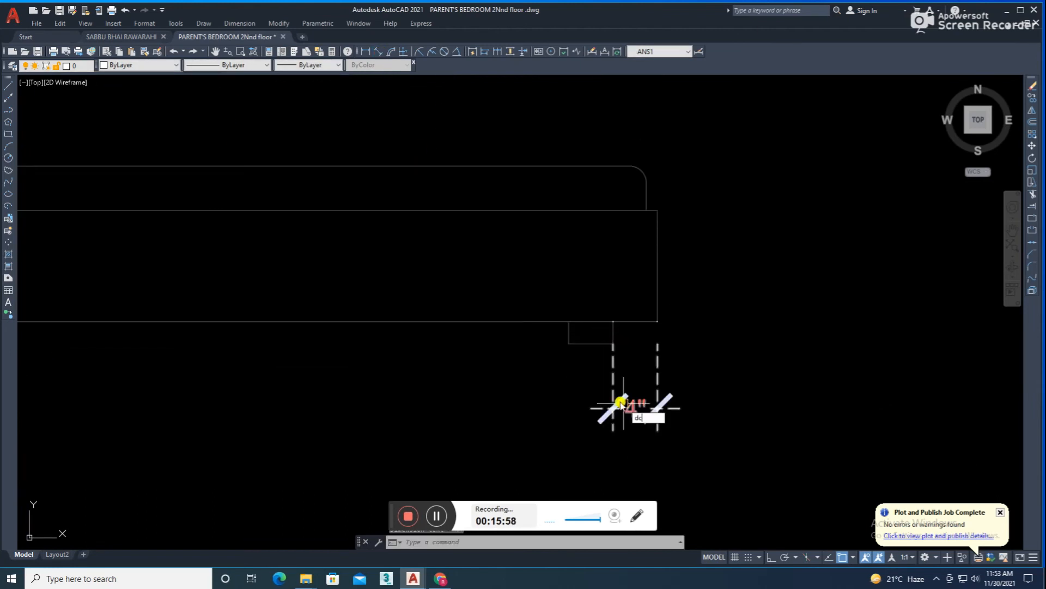
pyautogui.write('o')
pyautogui.press('space')
pyautogui.click(569, 344)
pyautogui.scroll(-2, 533, 354)
pyautogui.click(209, 334)
pyautogui.click(180, 348)
pyautogui.click(153, 349)
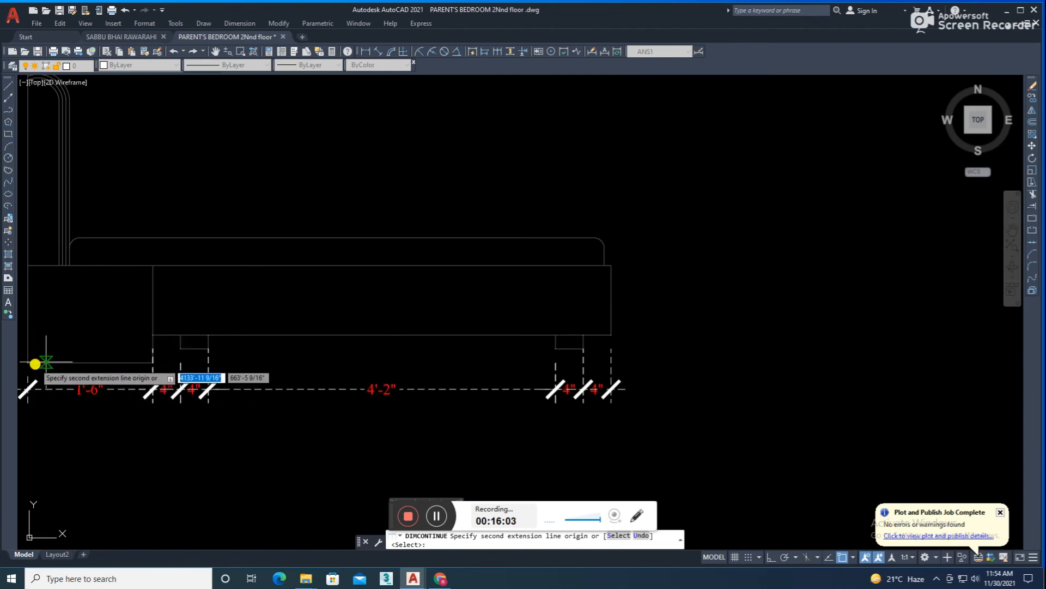
pyautogui.click(35, 364)
pyautogui.press('Escape')
# Step: Dimension the bed's overall length below the chain of the side elevation
pyautogui.scroll(-4, 312, 333)
pyautogui.click(380, 54)
pyautogui.scroll(2, 437, 329)
pyautogui.click(416, 324)
pyautogui.click(53, 325)
pyautogui.scroll(2, 77, 383)
pyautogui.click(78, 381)
# Step: Dimension the leg's height beside the foot end of the side elevation
pyautogui.press('space')
pyautogui.click(592, 304)
pyautogui.click(592, 292)
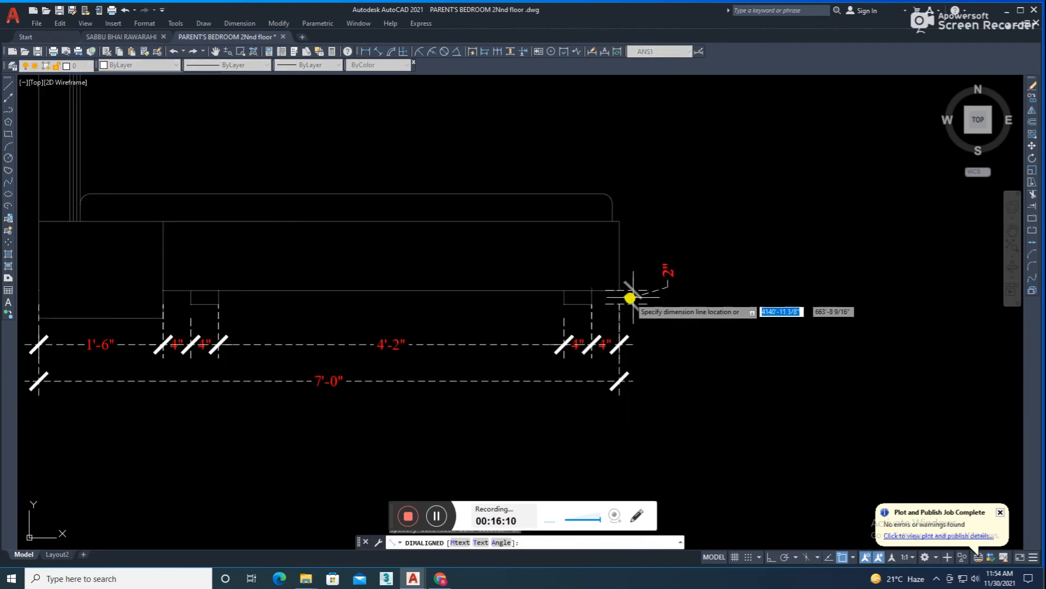
pyautogui.scroll(3, 627, 292)
pyautogui.click(669, 295)
pyautogui.scroll(3, 647, 312)
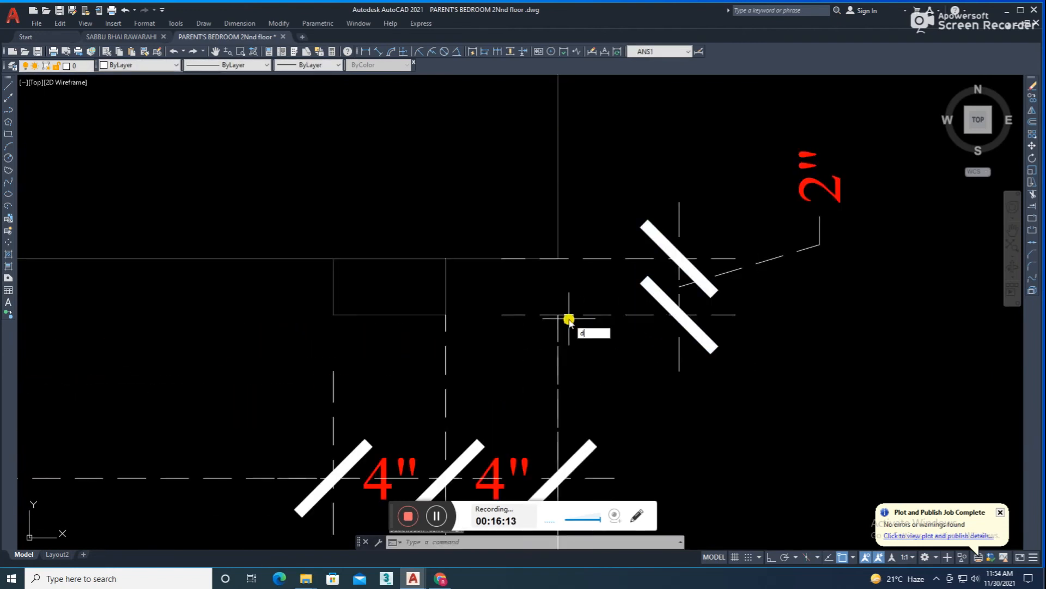
pyautogui.hotkey('ctrl', '2')
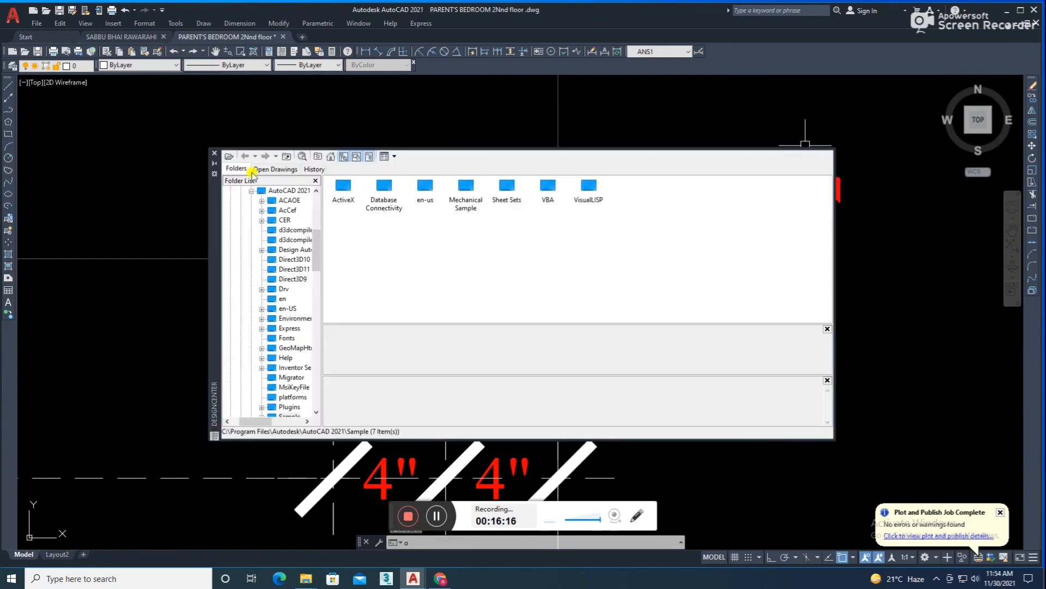
pyautogui.click(214, 155)
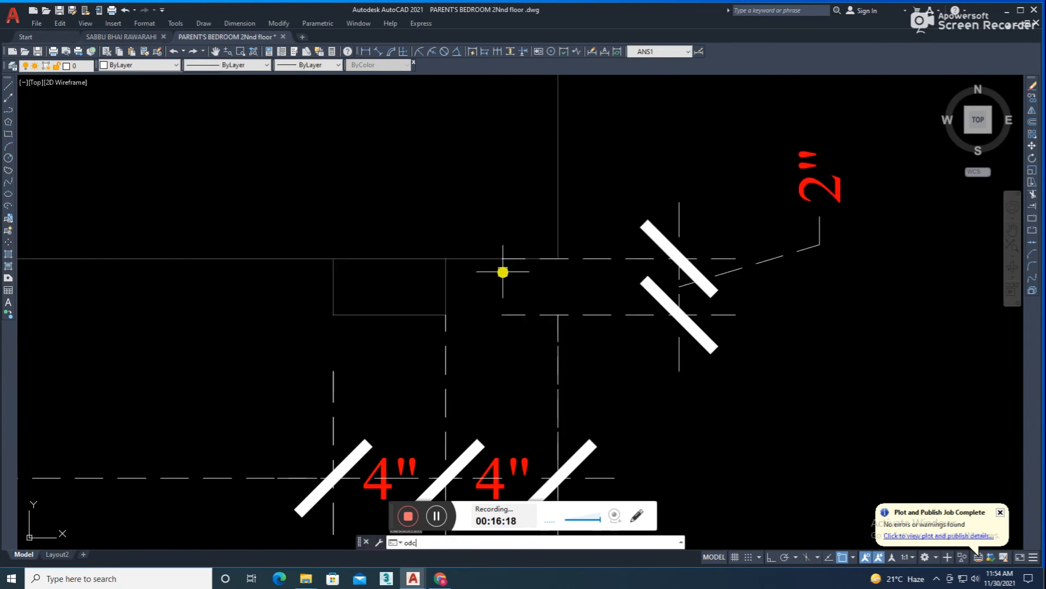
# Step: Continue the vertical dimension chain from the leg up over the bed frame and mattress heights
pyautogui.moveTo(520, 239); pyautogui.dragTo(516, 303, button='middle')
pyautogui.write('dco')
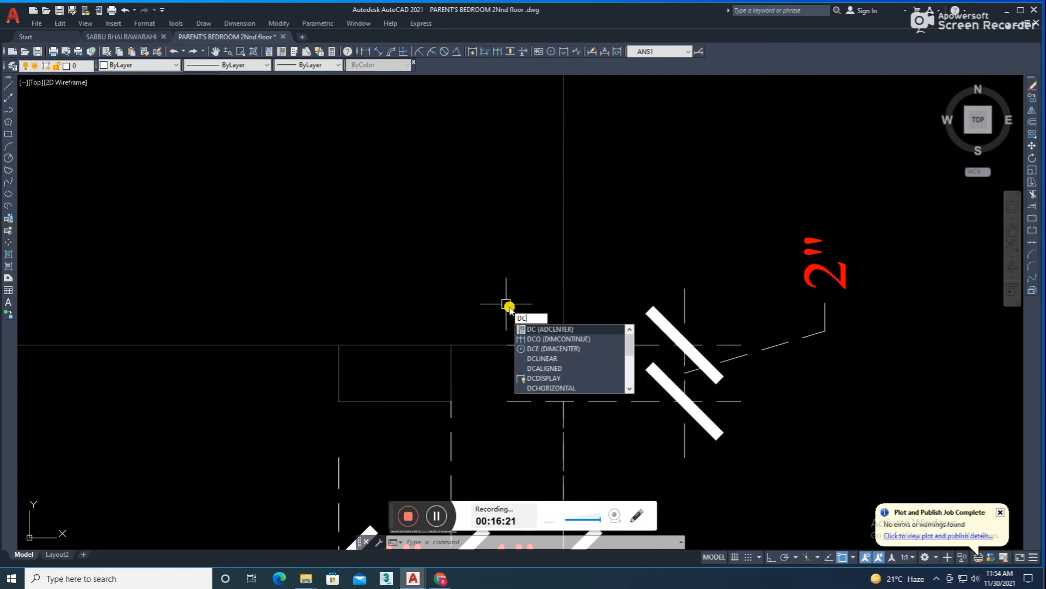
pyautogui.press('space')
pyautogui.moveTo(543, 234); pyautogui.dragTo(535, 347, button='middle')
pyautogui.scroll(-2, 550, 297)
pyautogui.click(556, 225)
pyautogui.click(510, 158)
pyautogui.press('Escape')
pyautogui.scroll(-3, 561, 180)
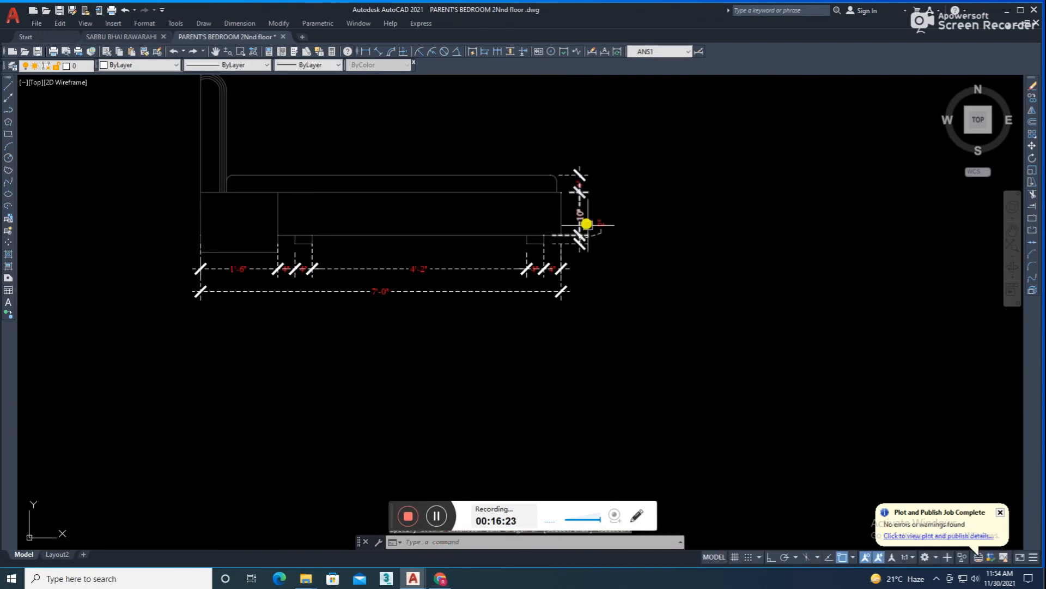
pyautogui.scroll(2, 568, 180)
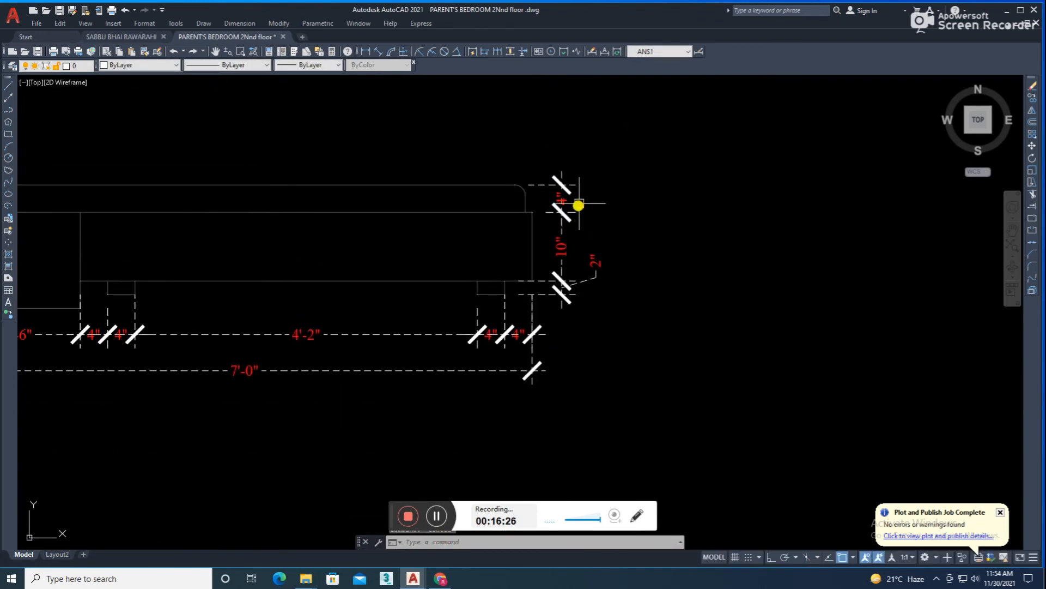
# Step: Dimension the overall height from the leg's underside to the mattress top, outside the vertical chain
pyautogui.click(381, 53)
pyautogui.scroll(2, 489, 313)
pyautogui.click(515, 283)
pyautogui.moveTo(509, 152); pyautogui.dragTo(519, 206, button='middle')
pyautogui.click(526, 161)
pyautogui.press('Escape')
pyautogui.press('space')
pyautogui.click(524, 335)
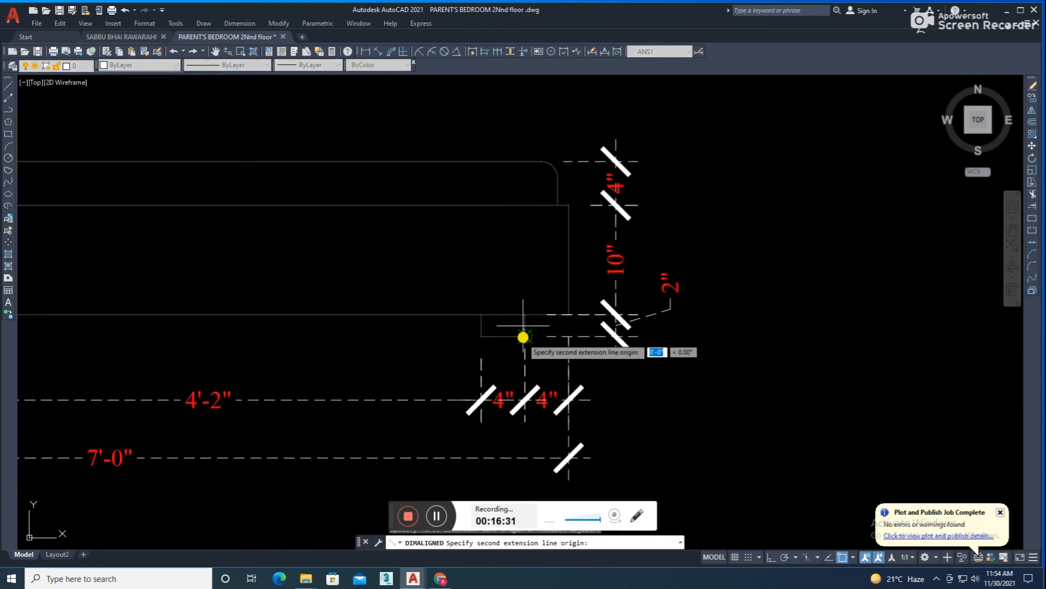
pyautogui.click(693, 236)
# Step: Measure the height from the mattress top to the frame's lower edge in the front elevation
pyautogui.scroll(-5, 385, 320)
pyautogui.scroll(3, 415, 307)
pyautogui.scroll(2, 414, 306)
pyautogui.moveTo(425, 320); pyautogui.dragTo(701, 353, button='middle')
pyautogui.click(366, 55)
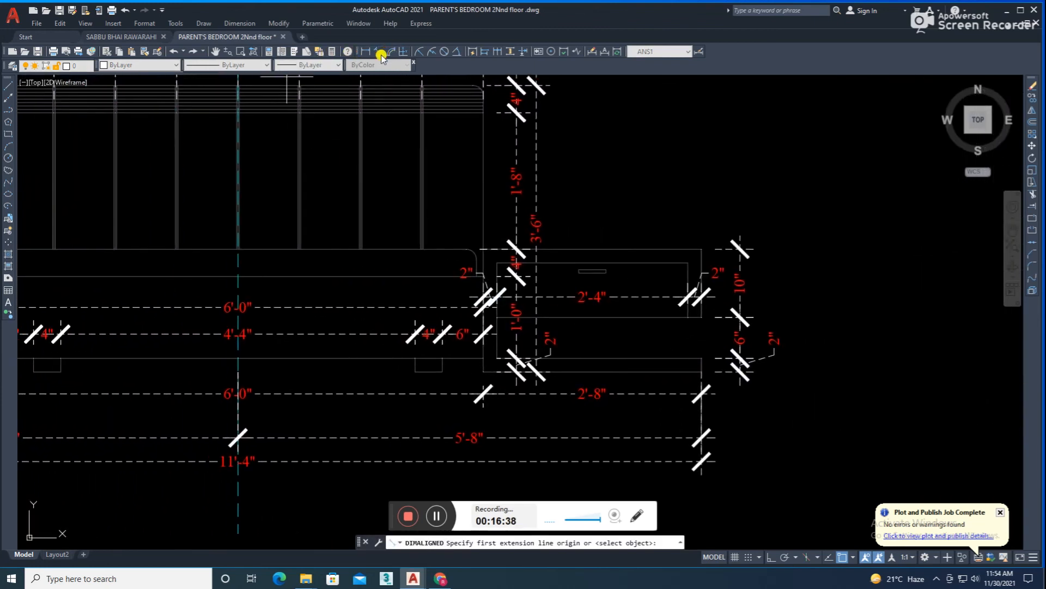
pyautogui.click(342, 249)
pyautogui.click(343, 358)
pyautogui.scroll(-4, 341, 334)
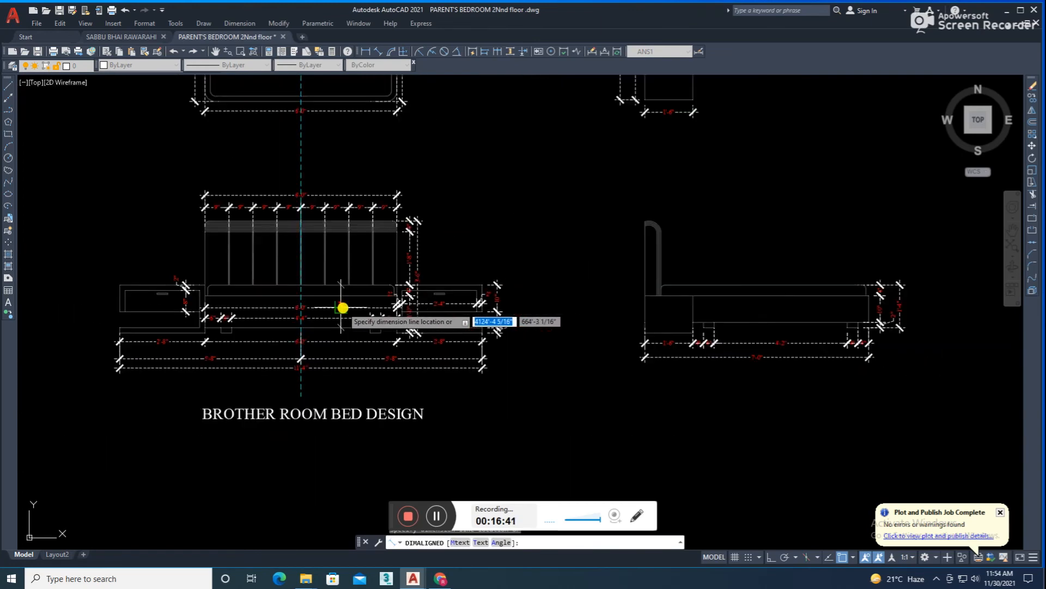
pyautogui.click(423, 318)
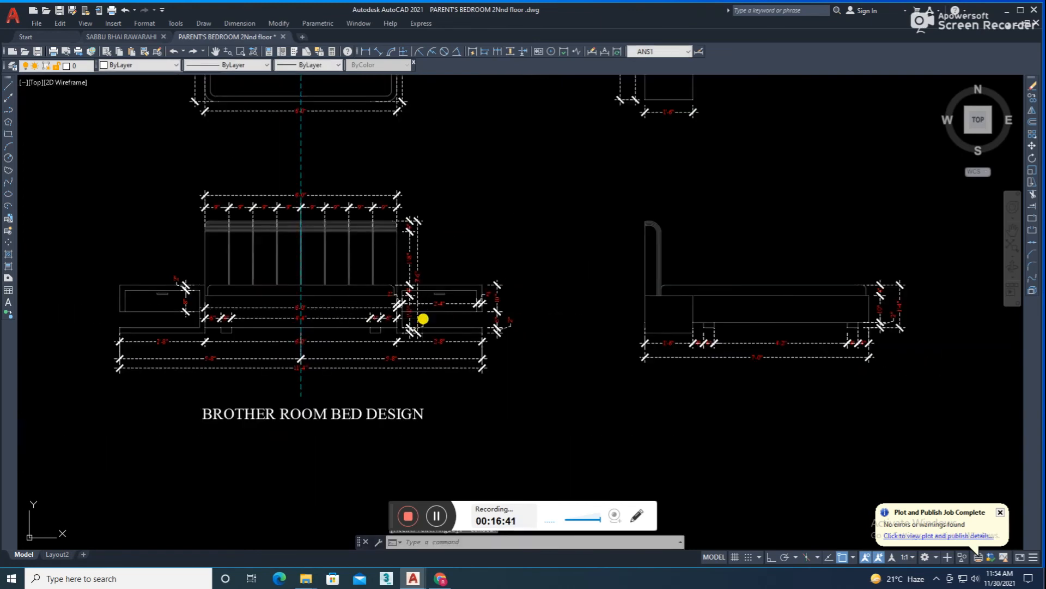
# Step: Stretch the lower part of the front elevation, with its legs, base and dimensions, 2 inches straight down
pyautogui.click(535, 314)
pyautogui.click(91, 401)
pyautogui.write('s')
pyautogui.press('space')
pyautogui.click(176, 390)
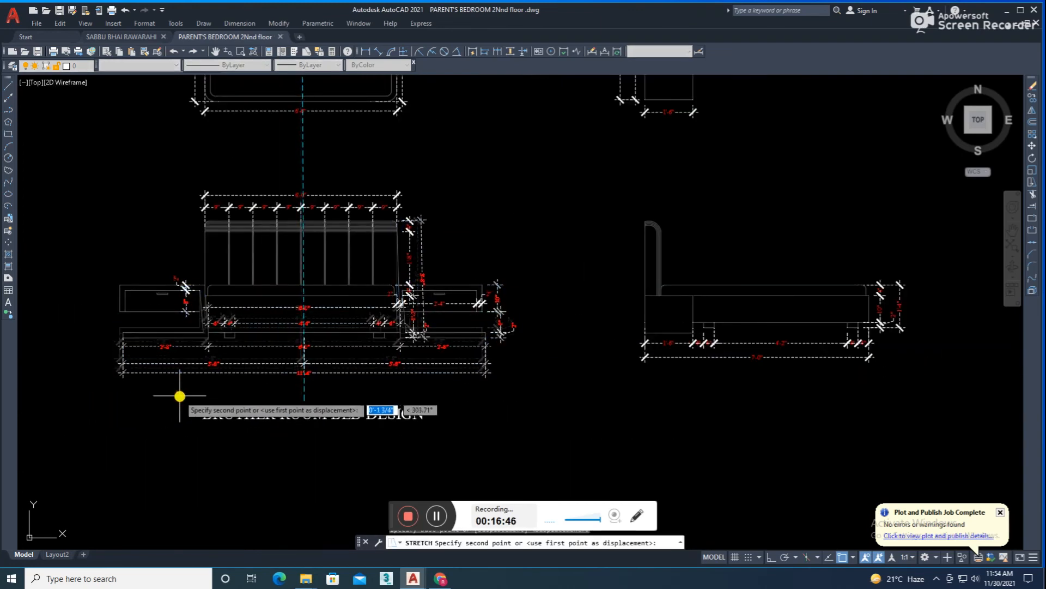
pyautogui.press('F8')
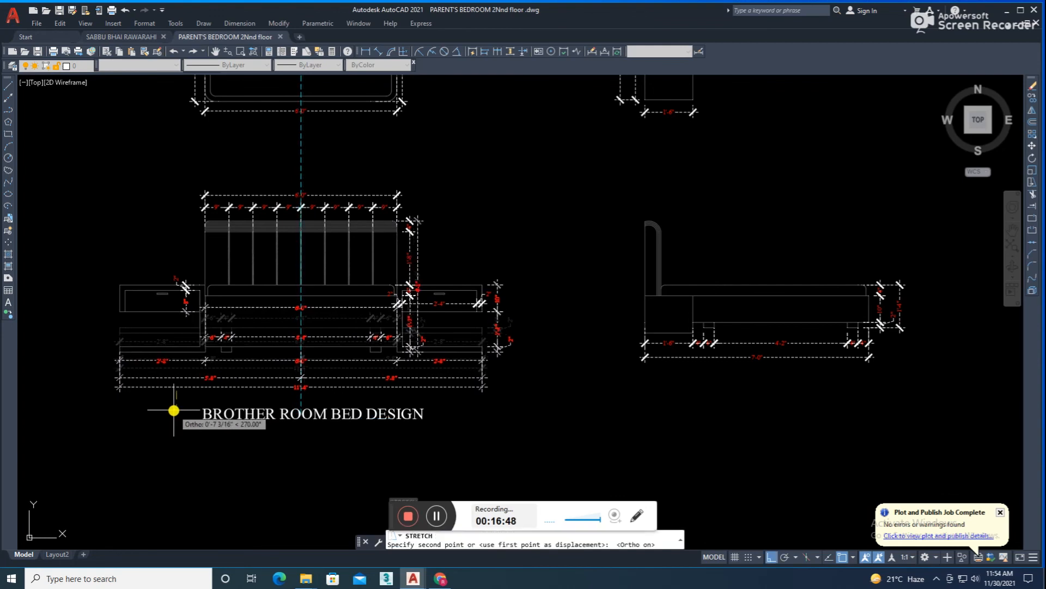
pyautogui.write('2')
pyautogui.press('space')
pyautogui.scroll(5, 298, 315)
pyautogui.scroll(-3, 337, 301)
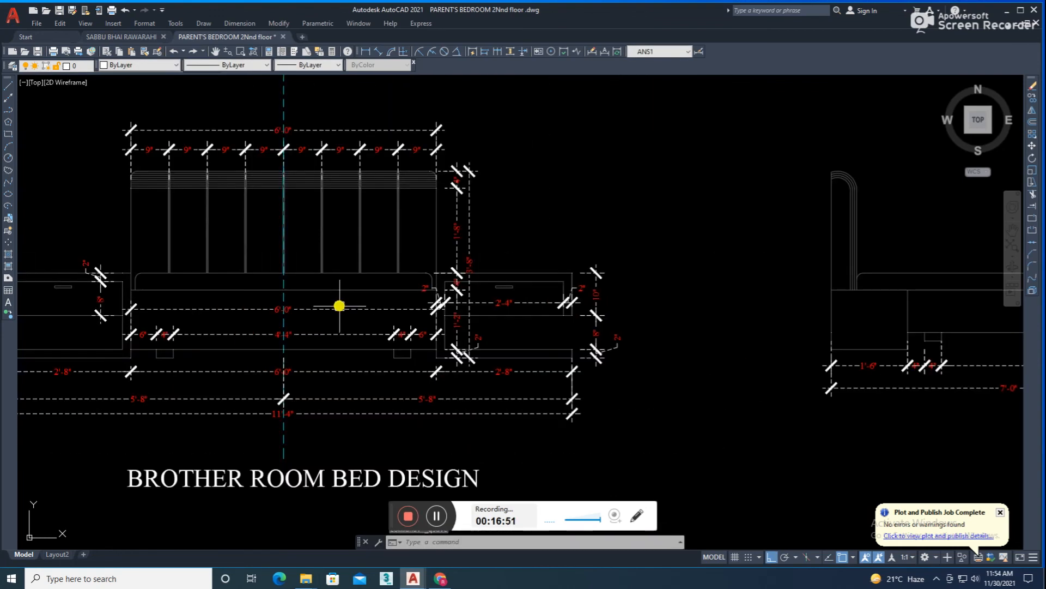
# Step: Dimension the height from the mattress top to the frame's lower edge beside the front elevation's left drawer dimension
pyautogui.click(373, 51)
pyautogui.click(169, 273)
pyautogui.scroll(4, 168, 340)
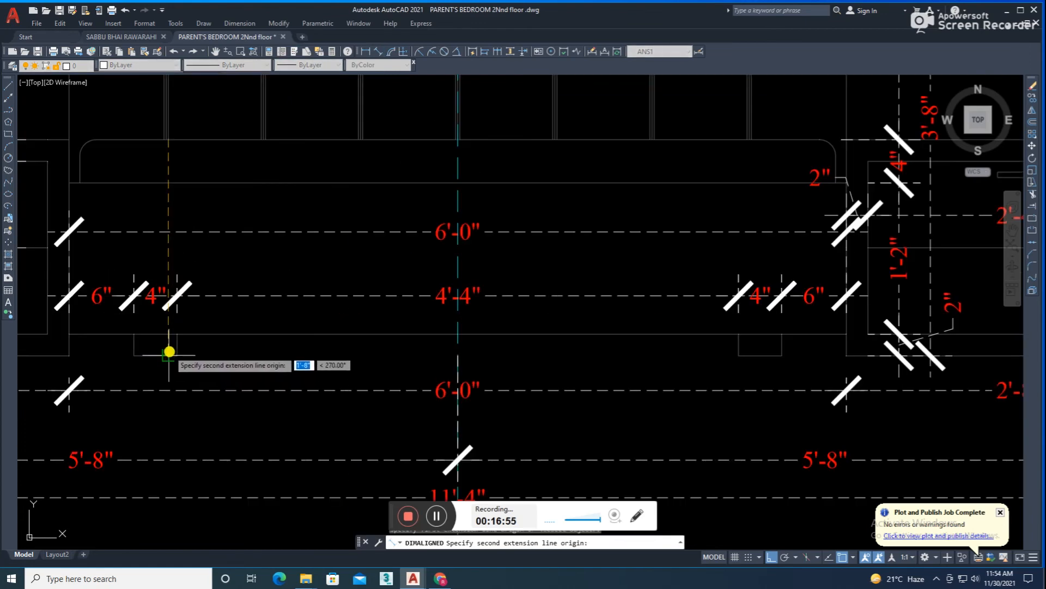
pyautogui.click(168, 334)
pyautogui.scroll(-4, 124, 331)
pyautogui.scroll(2, 89, 327)
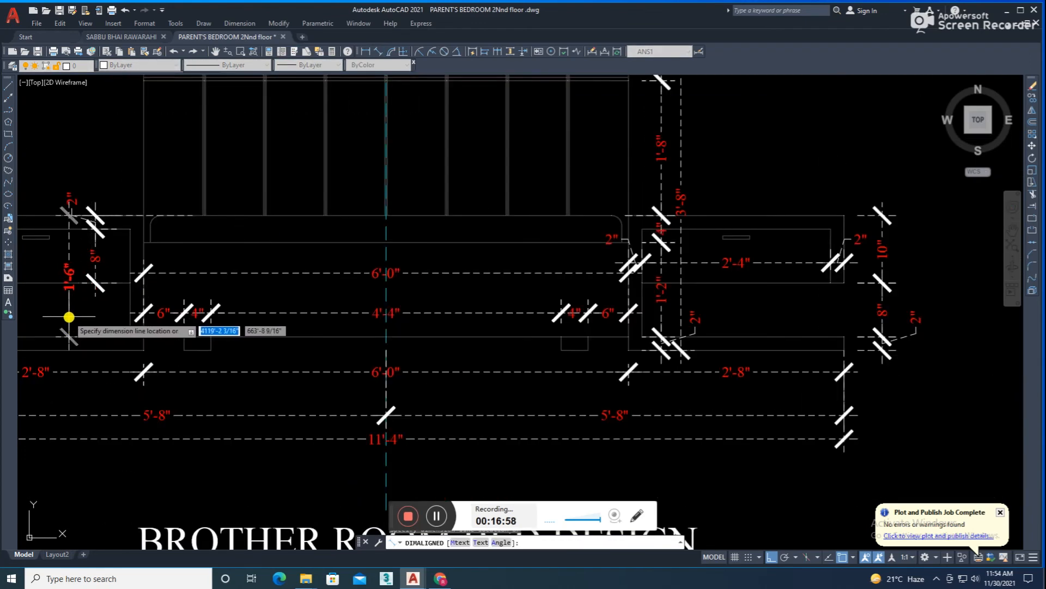
pyautogui.click(74, 317)
# Step: Try to stretch the front elevation's headboard top and its dimensions down by about 2 inches
pyautogui.scroll(-5, 142, 325)
pyautogui.moveTo(300, 266); pyautogui.dragTo(318, 311, button='middle')
pyautogui.click(421, 211)
pyautogui.click(130, 292)
pyautogui.write('s')
pyautogui.press('space')
pyautogui.click(402, 233)
pyautogui.click(403, 241)
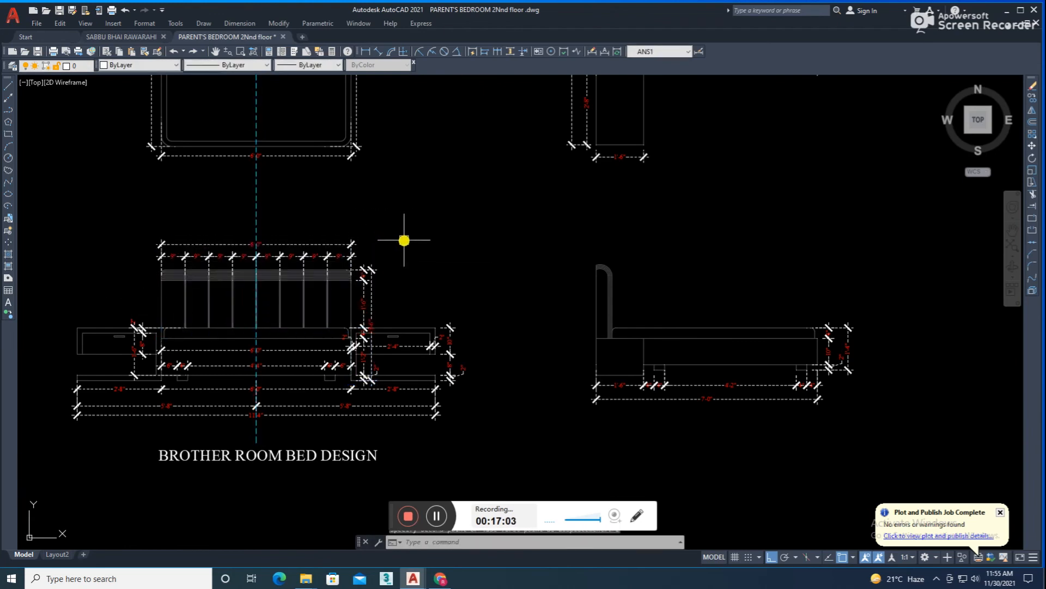
pyautogui.scroll(4, 364, 315)
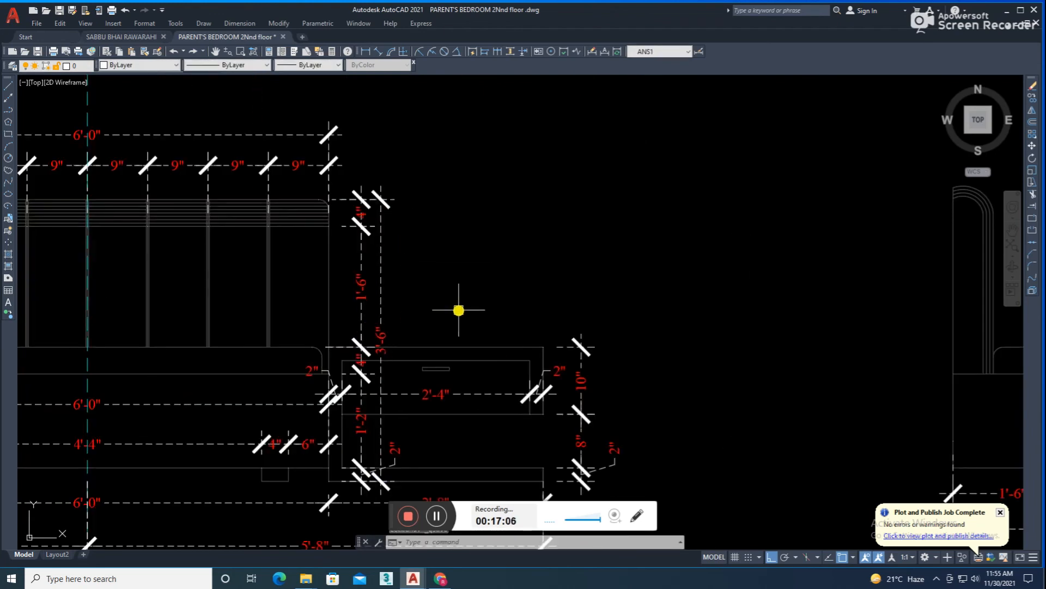
pyautogui.scroll(-4, 458, 307)
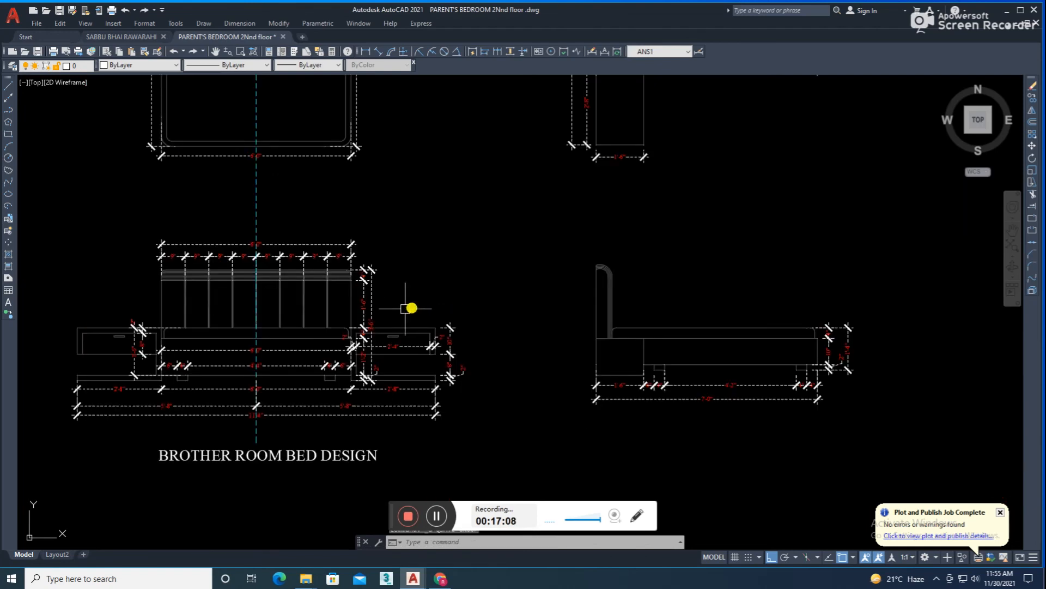
# Step: Stretch the front elevation's headboard top and its dimensions straight down by about 2 inches
pyautogui.scroll(2, 398, 309)
pyautogui.click(434, 156)
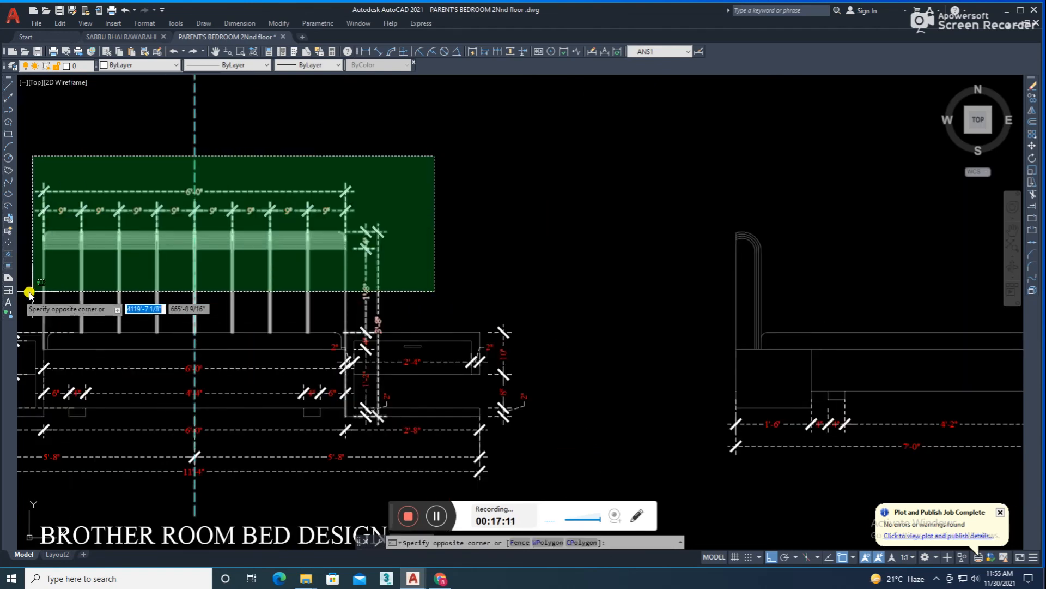
pyautogui.click(44, 289)
pyautogui.write('s')
pyautogui.press('space')
pyautogui.click(469, 228)
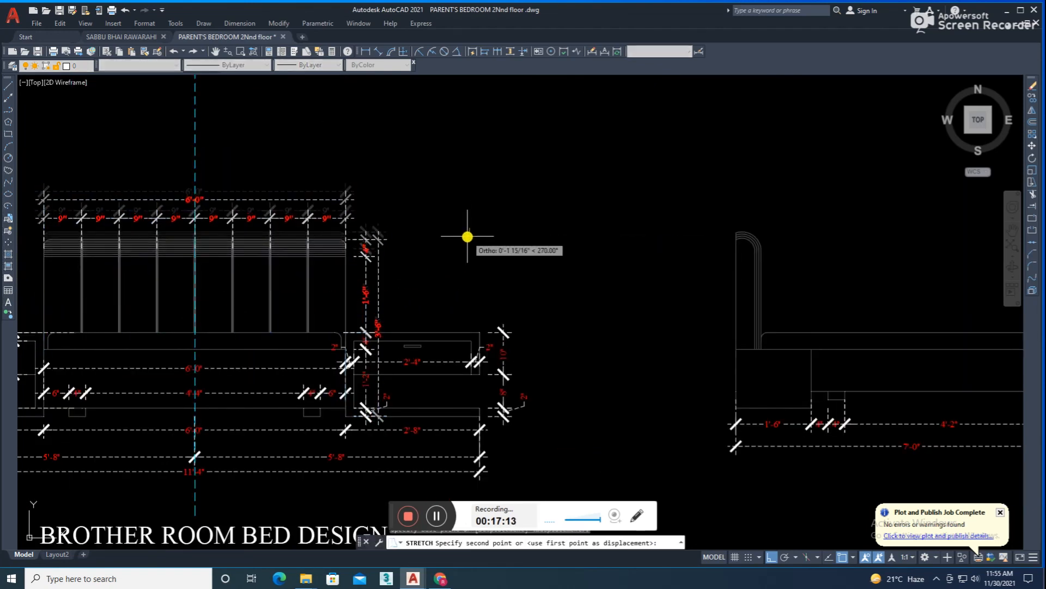
pyautogui.click(467, 236)
pyautogui.moveTo(339, 363); pyautogui.dragTo(471, 358, button='middle')
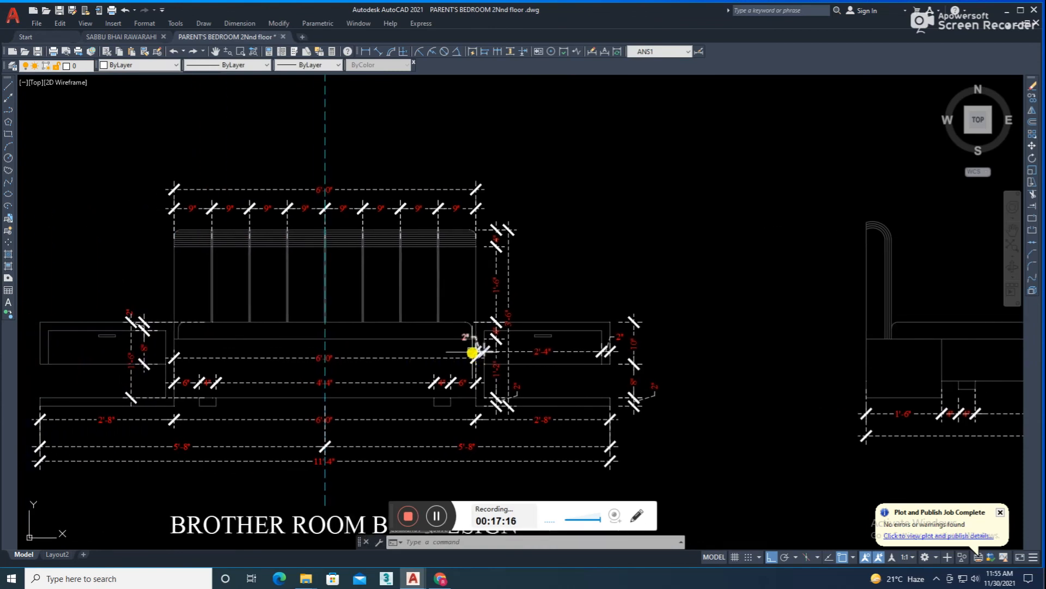
pyautogui.scroll(-2, 648, 343)
pyautogui.moveTo(649, 343); pyautogui.dragTo(506, 357, button='middle')
pyautogui.moveTo(797, 385); pyautogui.dragTo(757, 394, button='middle')
pyautogui.scroll(2, 669, 373)
pyautogui.moveTo(665, 372); pyautogui.dragTo(580, 344, button='middle')
pyautogui.click(907, 345)
pyautogui.click(409, 443)
pyautogui.press('Escape')
pyautogui.write('s')
# Step: Stretch the lower part of the side elevation, including its legs, base and dimensions, 2 inches straight down
pyautogui.click(910, 333)
pyautogui.click(395, 449)
pyautogui.write('s')
pyautogui.press('space')
pyautogui.click(396, 407)
pyautogui.write('2')
pyautogui.press('space')
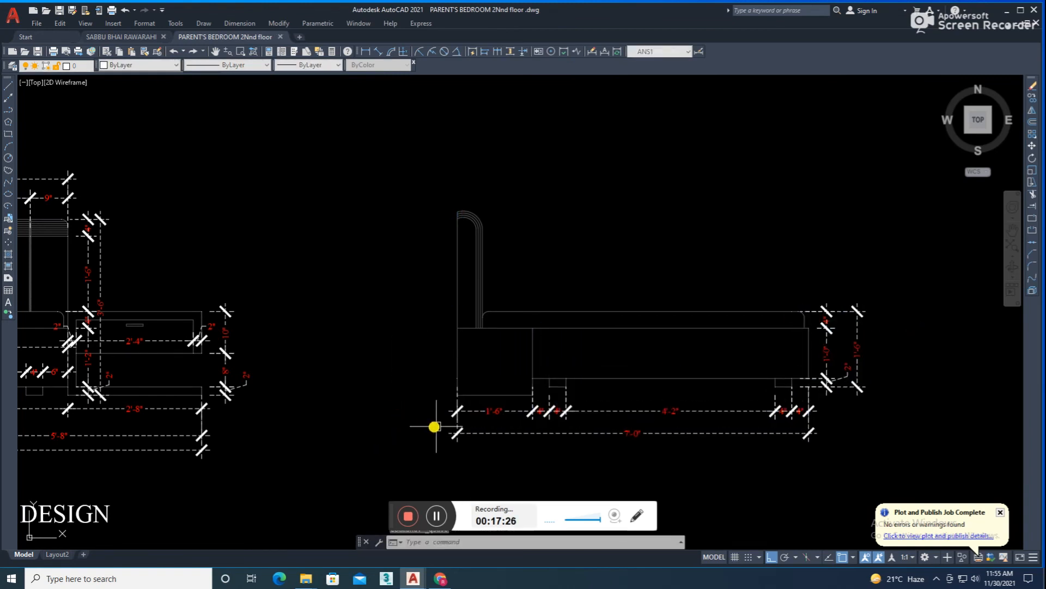
# Step: Dimension the height from the mattress top to the leg bottom inside the side elevation's foot end and save the drawing
pyautogui.moveTo(435, 426); pyautogui.dragTo(408, 419, button='middle')
pyautogui.click(378, 51)
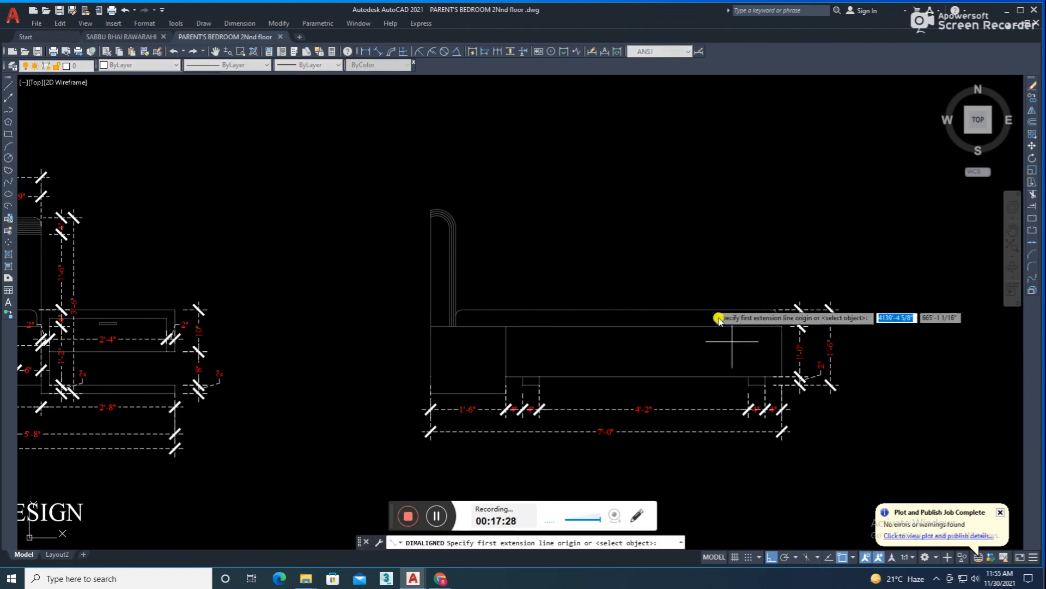
pyautogui.scroll(4, 744, 384)
pyautogui.click(797, 382)
pyautogui.click(797, 191)
pyautogui.click(777, 220)
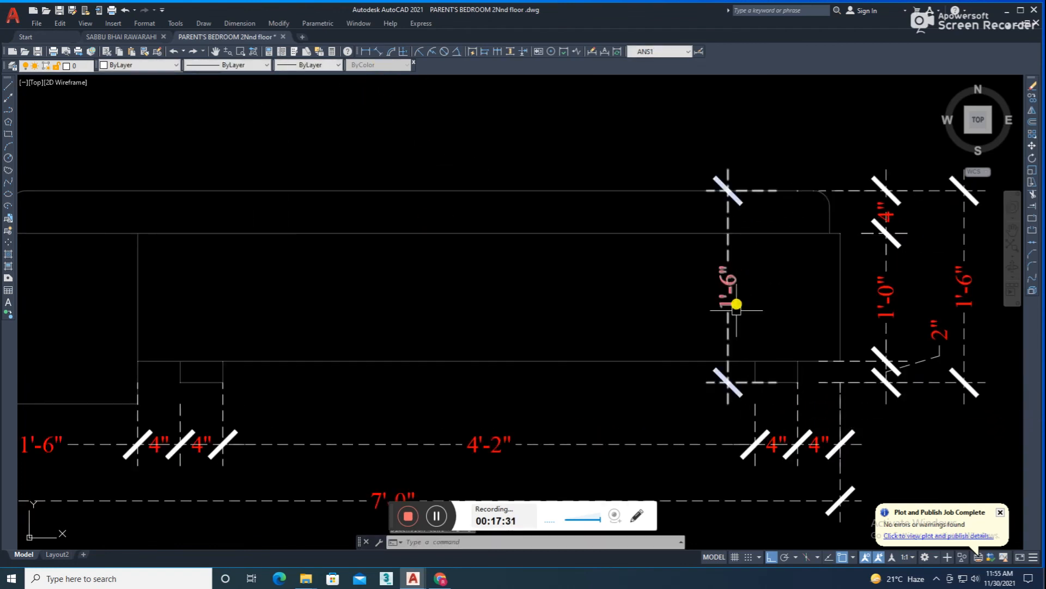
pyautogui.hotkey('ctrl', 's')
pyautogui.scroll(-4, 736, 304)
# Step: Stretch the headboard top in the side elevation straight down by about 4 inches
pyautogui.click(495, 113)
pyautogui.press('Return')
pyautogui.click(501, 134)
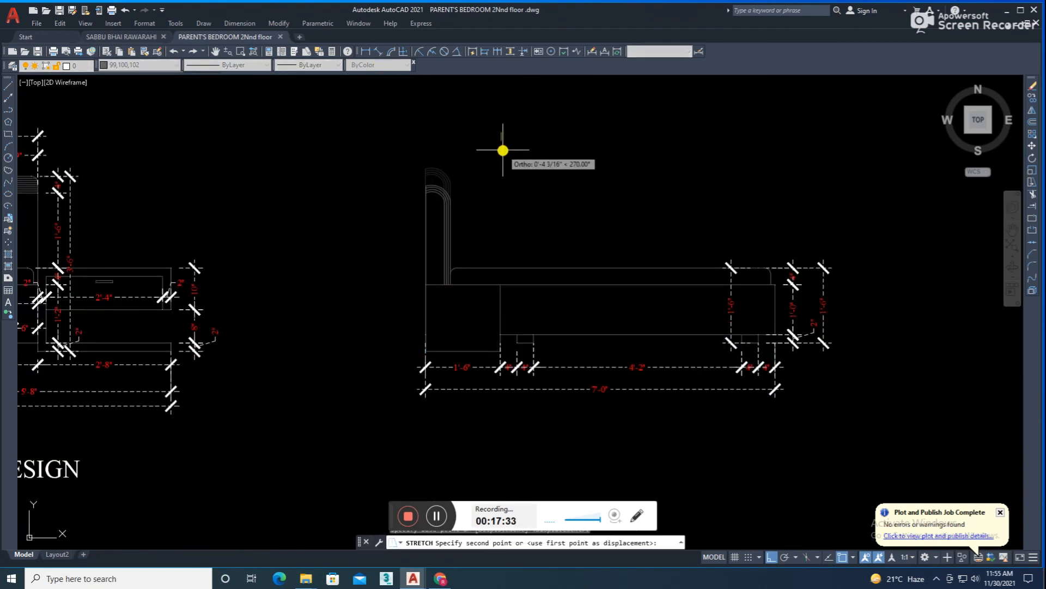
pyautogui.click(502, 150)
# Step: Draw a horizontal line from the top of the side elevation's outer headboard arc and join it to the back edge with a zero-radius fillet
pyautogui.scroll(5, 444, 179)
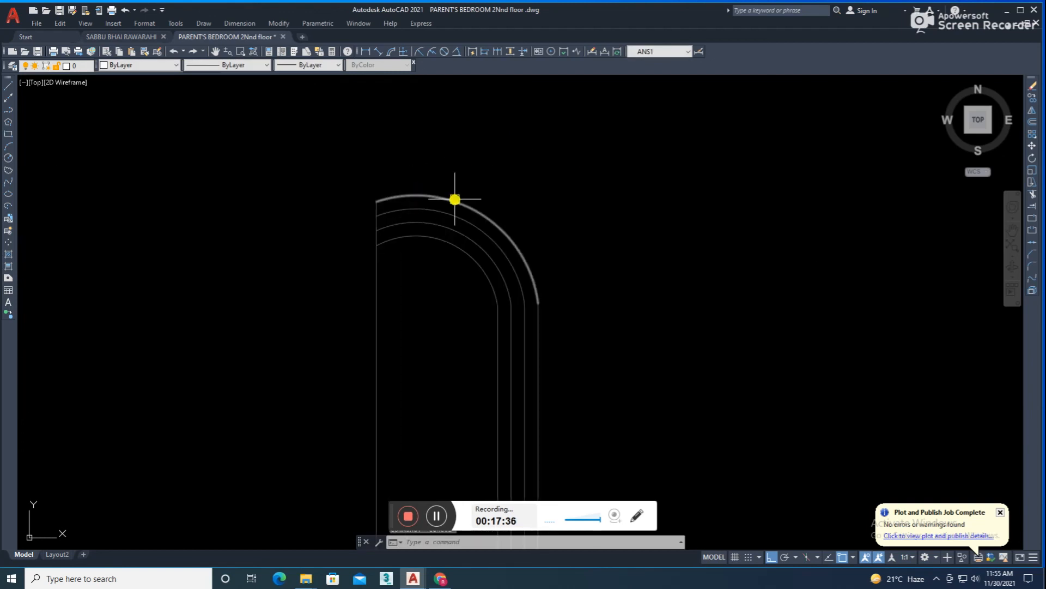
pyautogui.write('l')
pyautogui.click(416, 194)
pyautogui.click(317, 195)
pyautogui.press('Escape')
pyautogui.scroll(4, 374, 199)
pyautogui.write('f')
pyautogui.click(382, 214)
pyautogui.press('Escape')
pyautogui.write('f r 0')
pyautogui.click(380, 230)
pyautogui.click(410, 189)
pyautogui.click(386, 213)
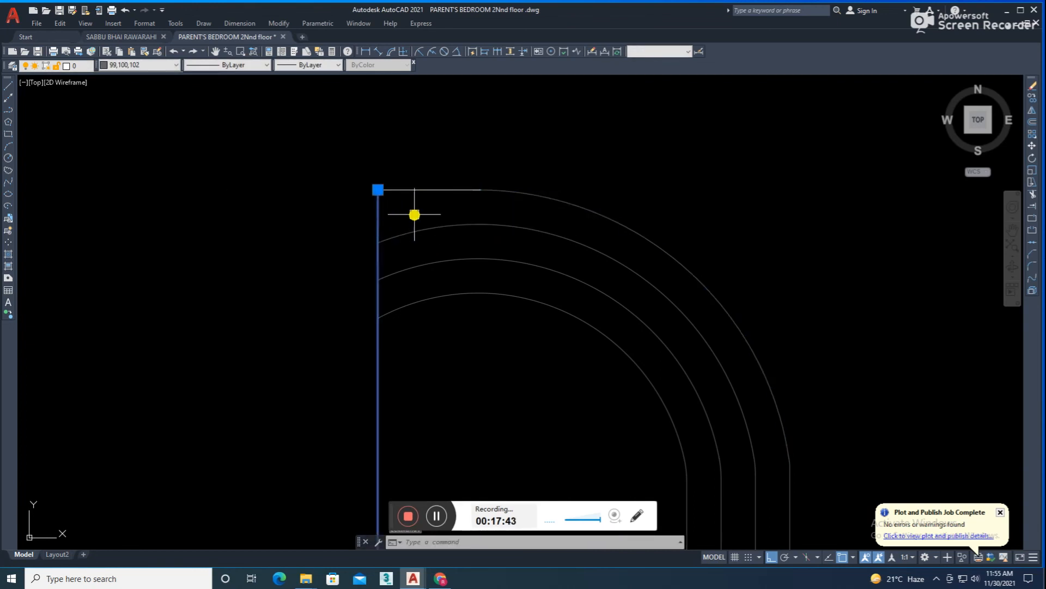
pyautogui.press('Escape')
pyautogui.scroll(-12, 554, 214)
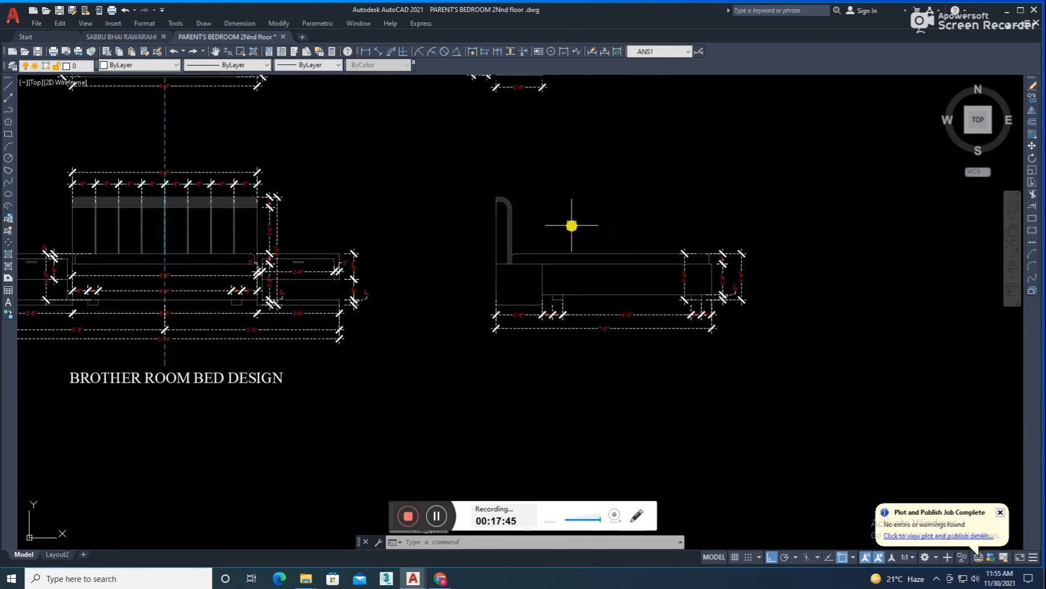
# Step: Dimension the full height from the base to the headboard top behind the side elevation's headboard
pyautogui.click(380, 53)
pyautogui.scroll(5, 490, 280)
pyautogui.click(491, 280)
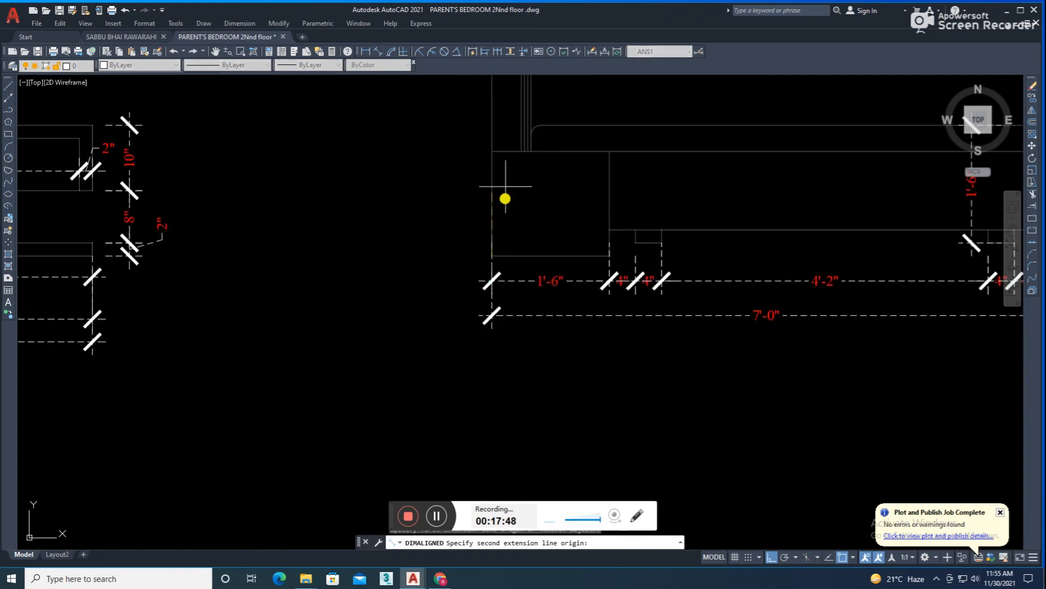
pyautogui.scroll(4, 507, 226)
pyautogui.click(511, 207)
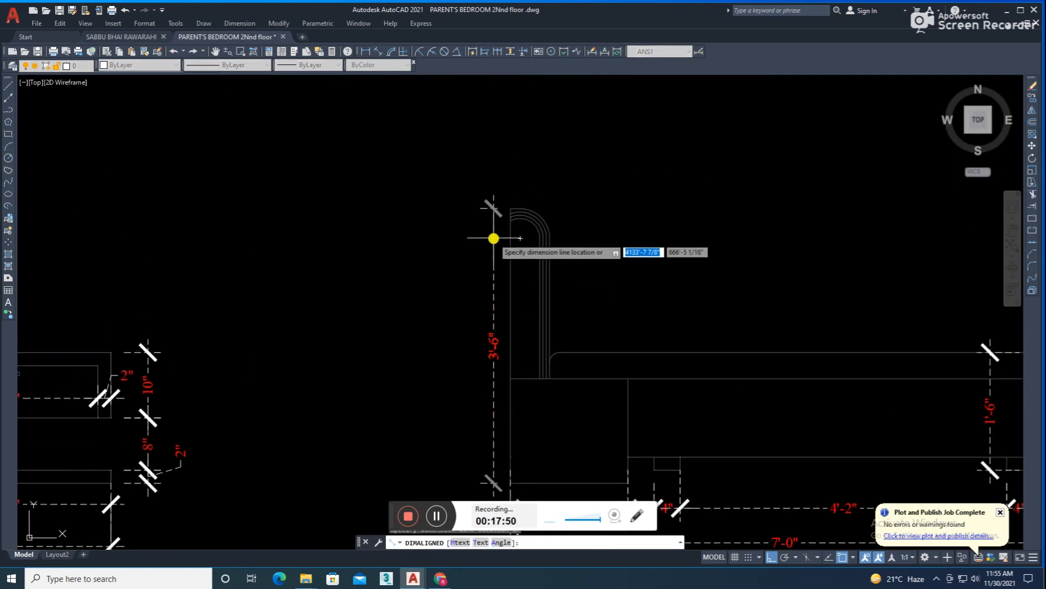
pyautogui.click(494, 238)
pyautogui.scroll(-4, 591, 270)
pyautogui.moveTo(604, 269)
pyautogui.mouseDown(button='middle')
pyautogui.moveTo(563, 285)
pyautogui.moveTo(594, 285)
pyautogui.mouseUp(button='middle')
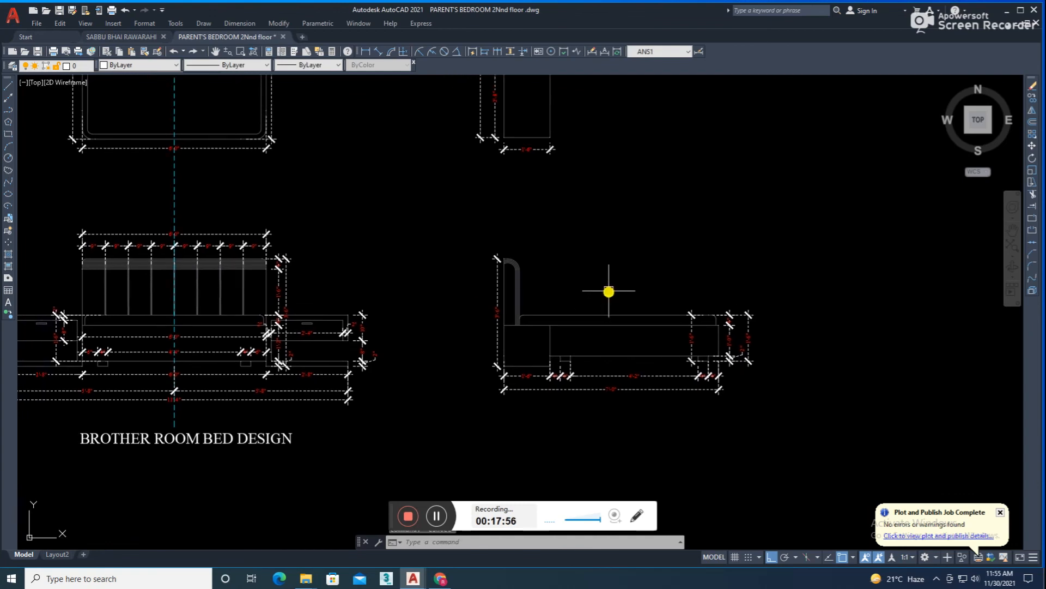
# Step: Dimension the length from headboard to foot end above the side elevation's mattress and continue it across the headboard's depth
pyautogui.scroll(-2, 623, 327)
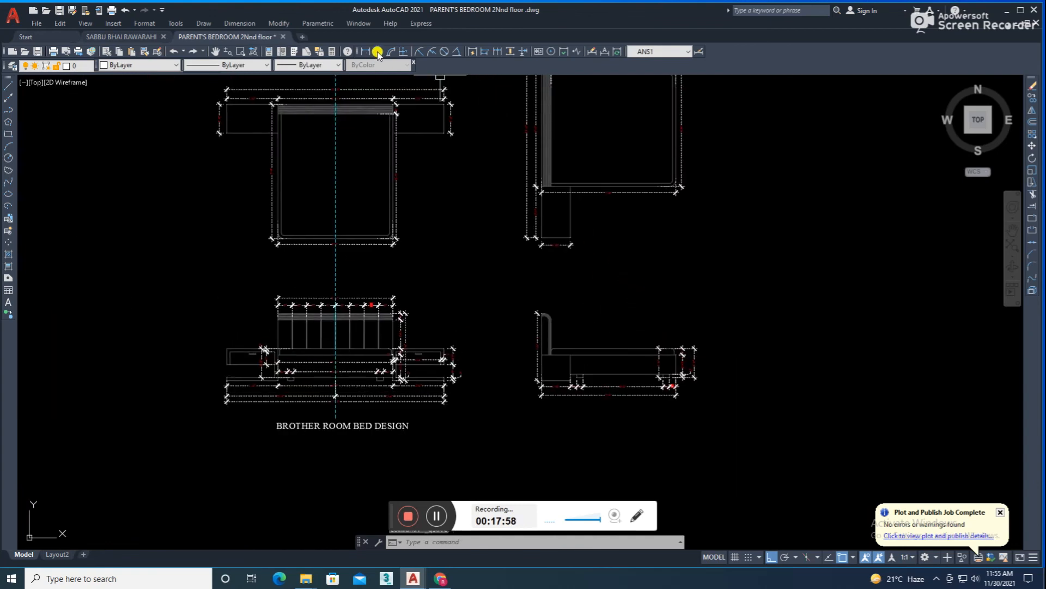
pyautogui.click(377, 52)
pyautogui.scroll(5, 643, 346)
pyautogui.click(769, 383)
pyautogui.click(264, 379)
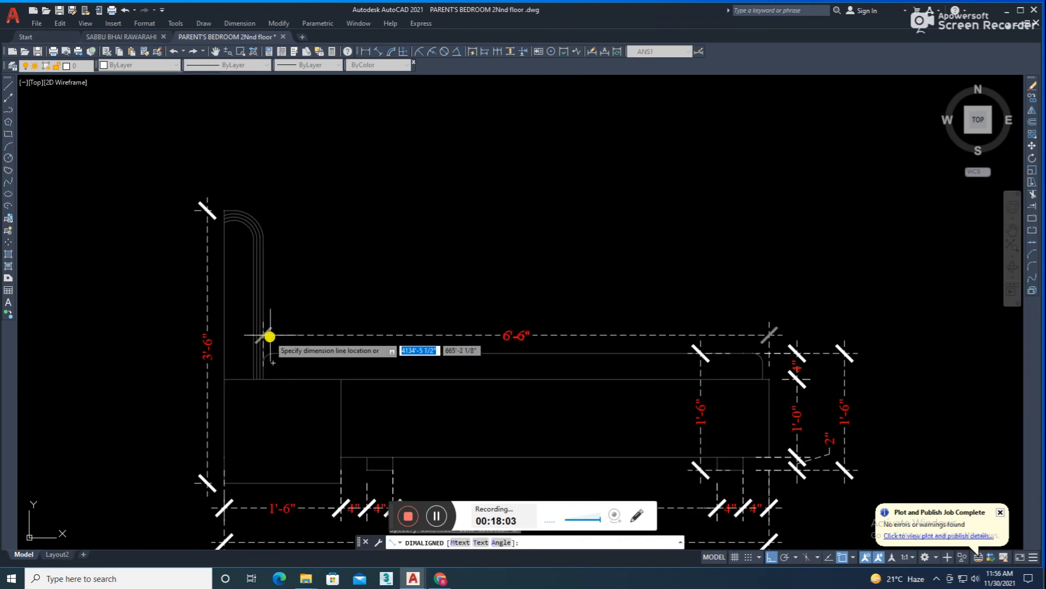
pyautogui.click(280, 315)
pyautogui.write('dco')
pyautogui.press('Return')
pyautogui.scroll(2, 277, 316)
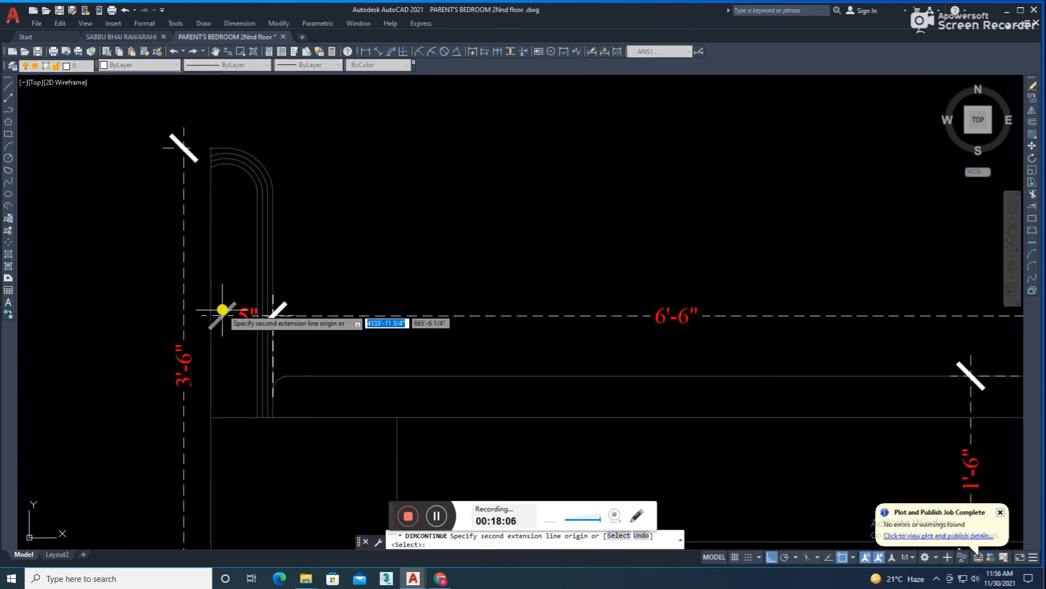
pyautogui.scroll(-6, 321, 303)
pyautogui.press('Escape')
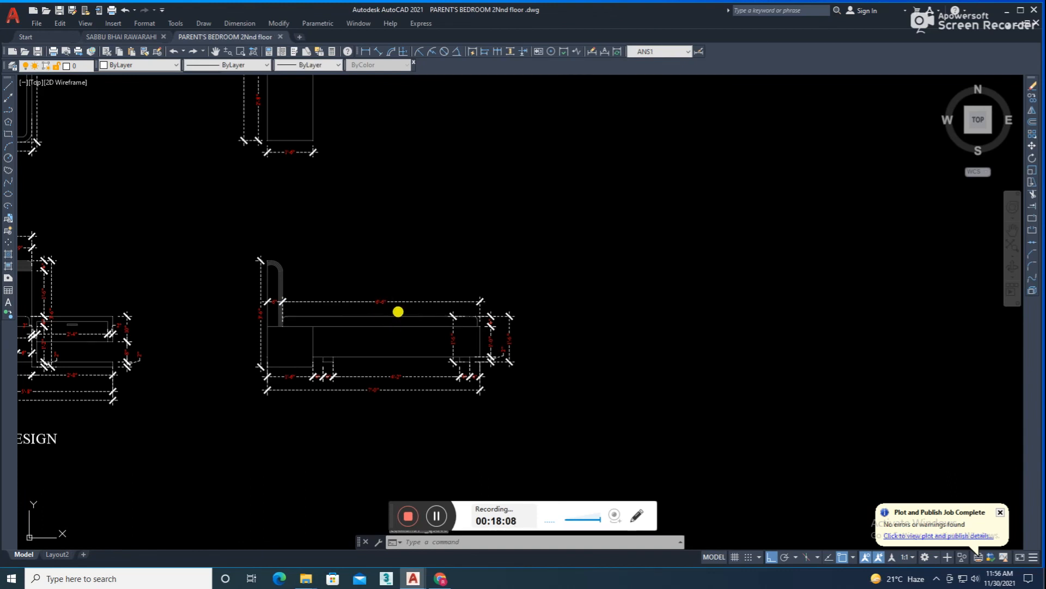
# Step: Delete the rotated plan view and its dimensions above the side elevation
pyautogui.scroll(-4, 409, 346)
pyautogui.click(478, 117)
pyautogui.click(338, 278)
pyautogui.press('Delete')
# Step: Move the side elevation with its dimensions straight up, between the plan and front elevation levels
pyautogui.click(473, 293)
pyautogui.click(335, 400)
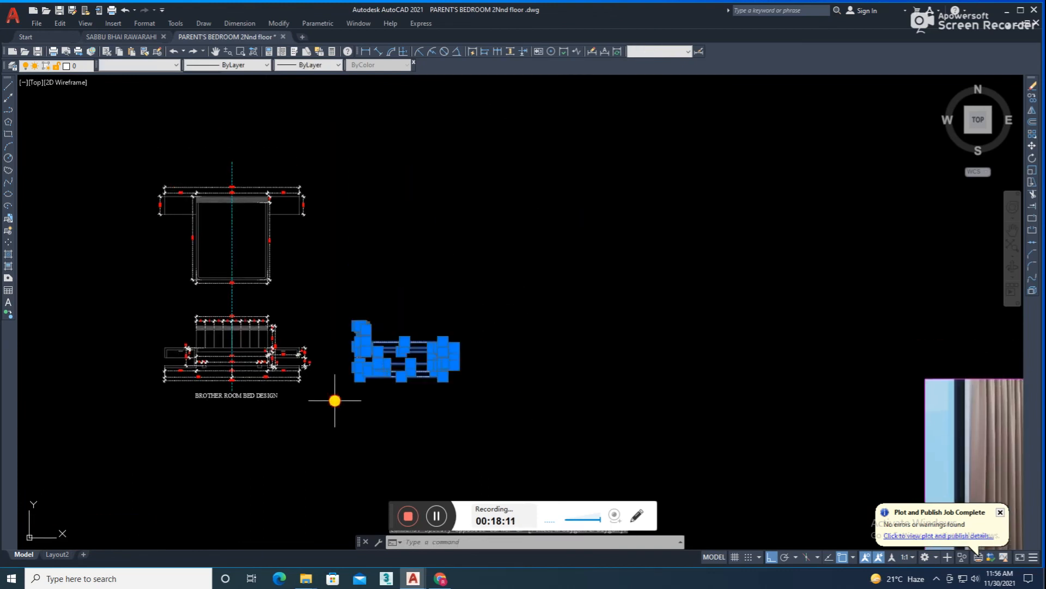
pyautogui.write('m')
pyautogui.press('Return')
pyautogui.click(573, 327)
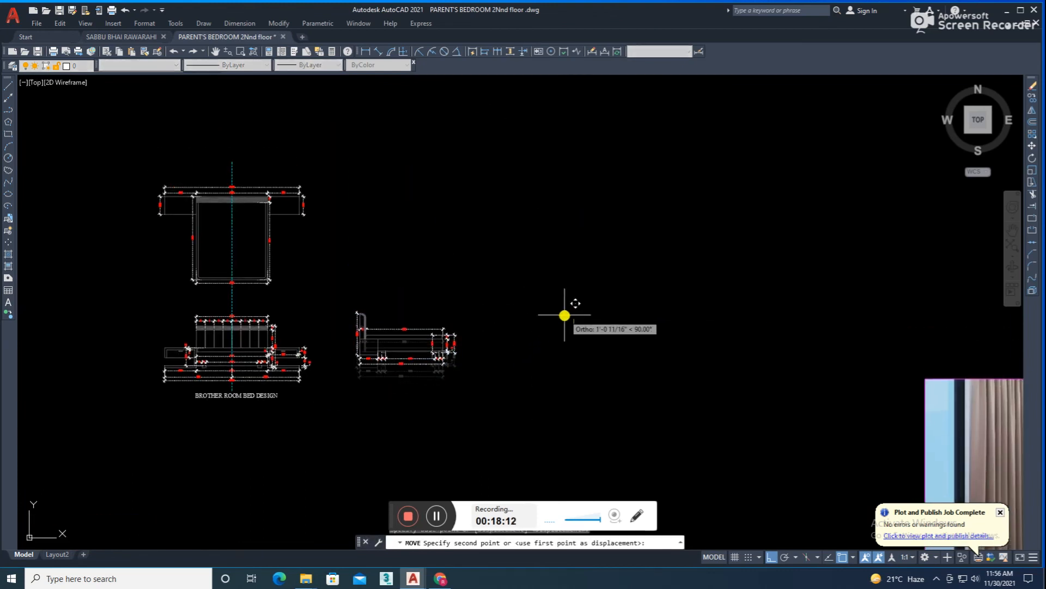
pyautogui.click(503, 263)
# Step: Move the side elevation with its dimensions about 11 inches farther from the plan and front views, and save the drawing
pyautogui.scroll(4, 273, 316)
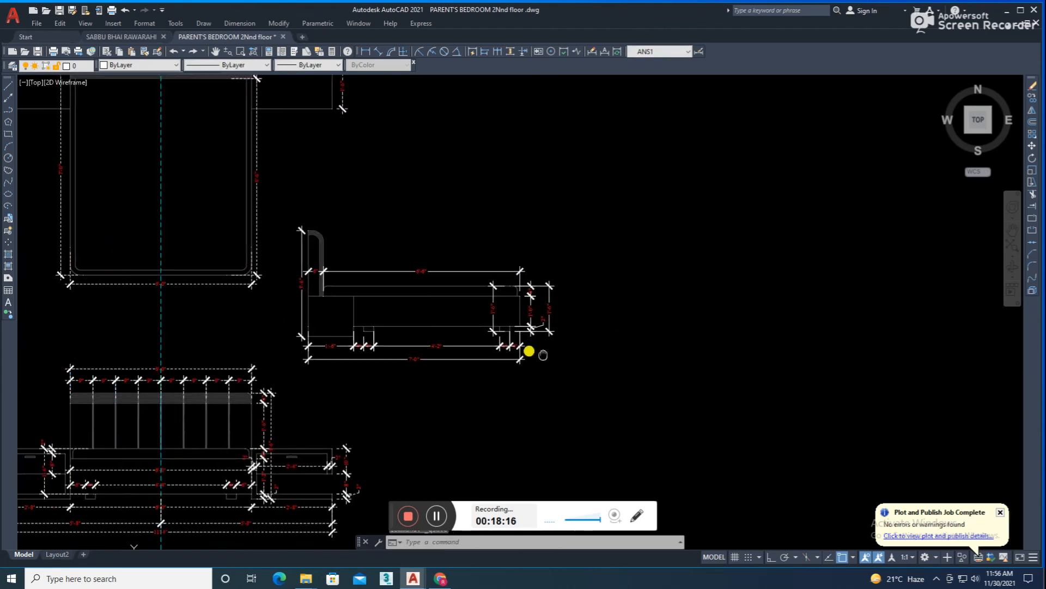
pyautogui.click(647, 224)
pyautogui.click(356, 387)
pyautogui.write('m')
pyautogui.press('Return')
pyautogui.click(522, 370)
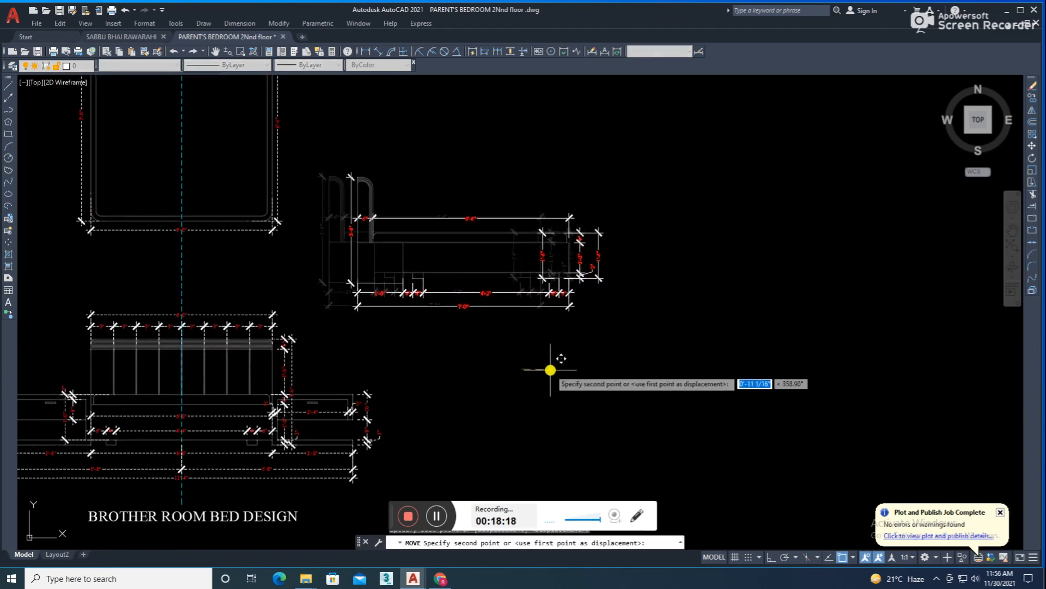
pyautogui.click(551, 366)
pyautogui.scroll(-4, 540, 350)
pyautogui.moveTo(587, 378); pyautogui.dragTo(535, 364, button='middle')
pyautogui.hotkey('ctrl', 's')
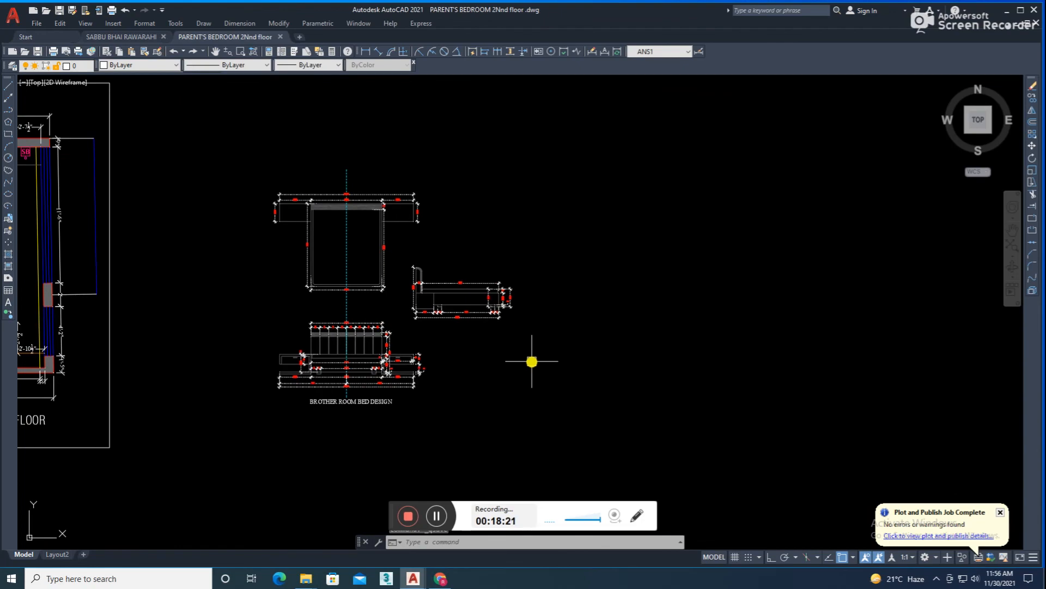